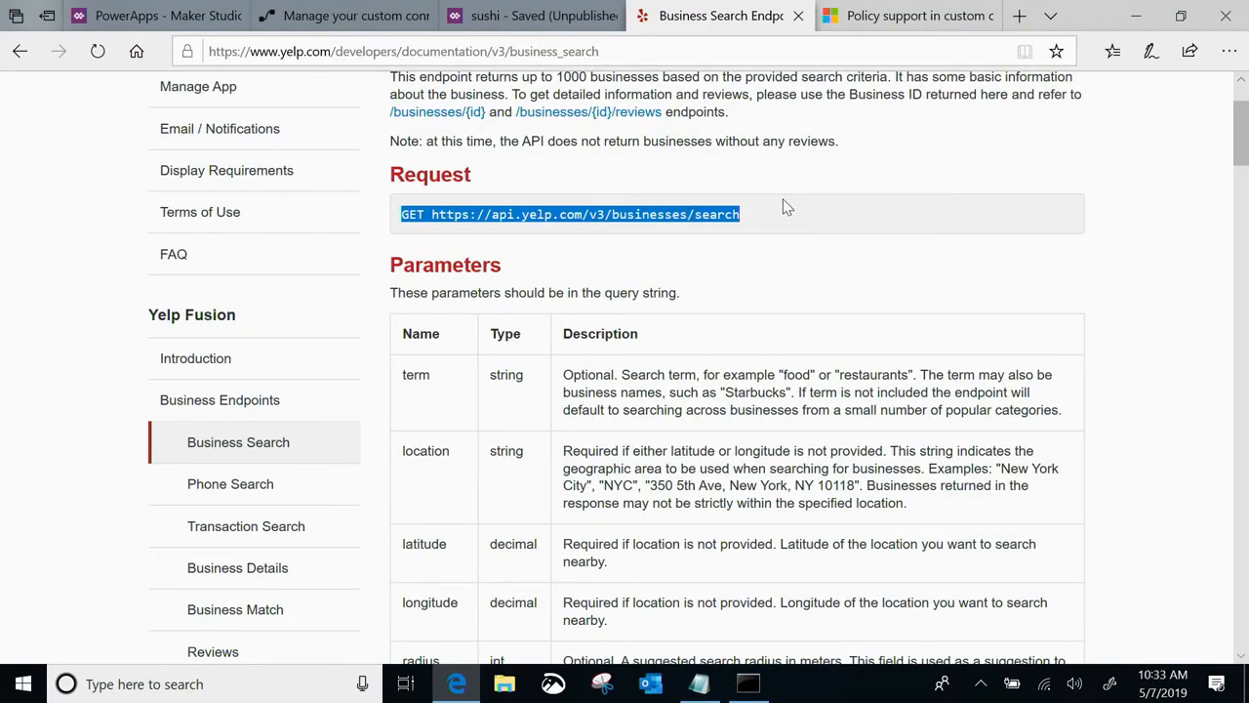
Review the Yelp business search endpoint's documentation, including its request parameters and sample response body
{"action": "scroll", "coordinate": [787, 206], "scroll_direction": "down", "scroll_amount": 20}
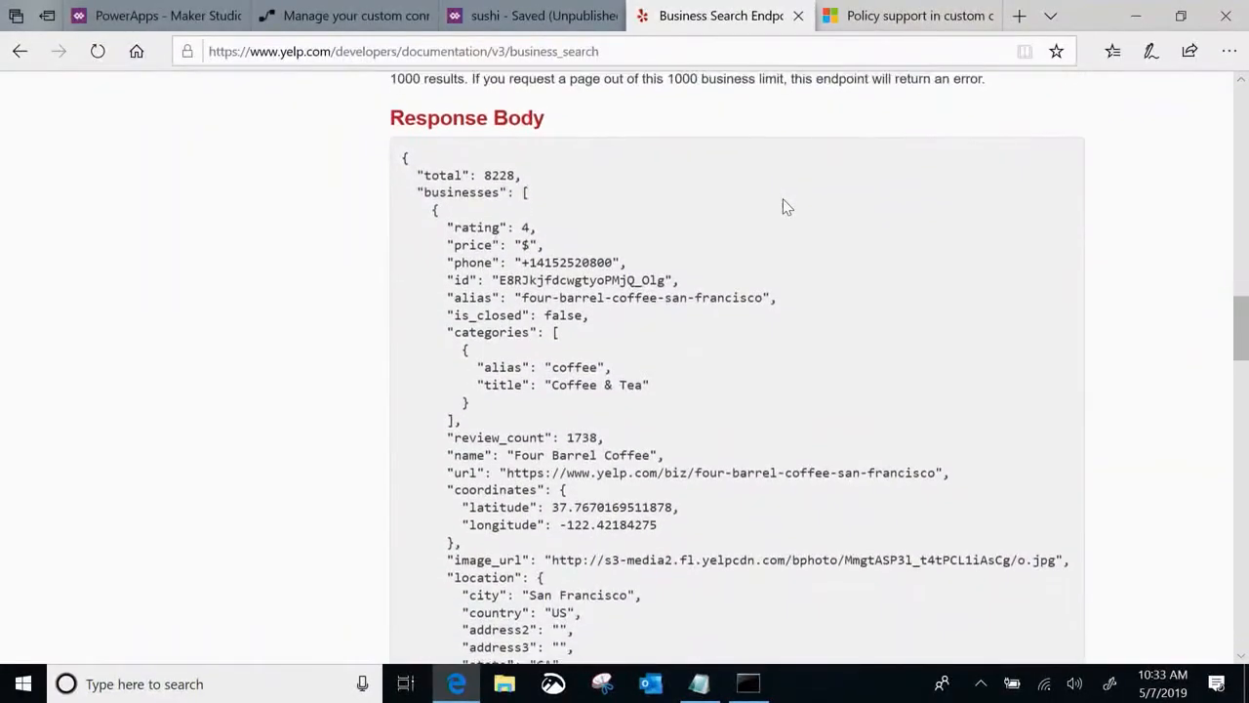
{"action": "scroll", "coordinate": [787, 207], "scroll_direction": "down", "scroll_amount": 1}
{"action": "scroll", "coordinate": [786, 207], "scroll_direction": "down", "scroll_amount": 7}
{"action": "scroll", "coordinate": [787, 207], "scroll_direction": "up", "scroll_amount": 20}
{"action": "scroll", "coordinate": [786, 207], "scroll_direction": "up", "scroll_amount": 5}
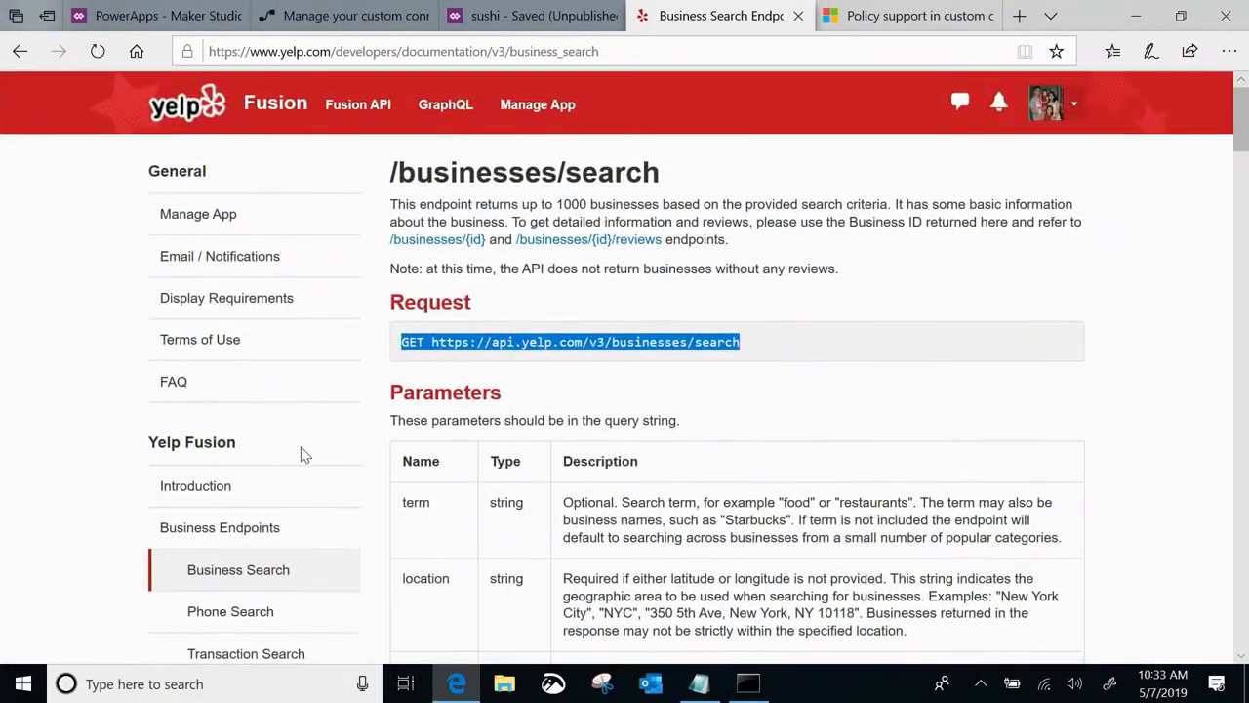
In Microsoft Flow, create a custom connector from blank named "Yelp Build"
{"action": "left_click", "coordinate": [328, 24]}
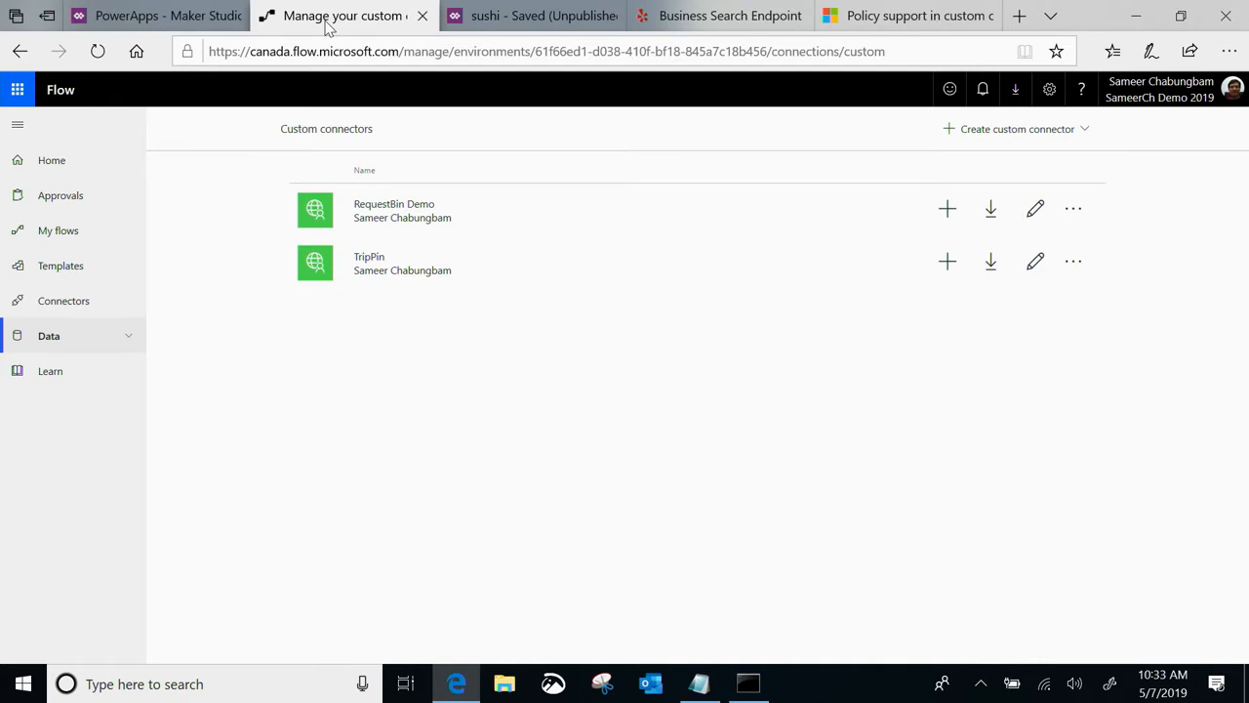
{"action": "left_click", "coordinate": [113, 351]}
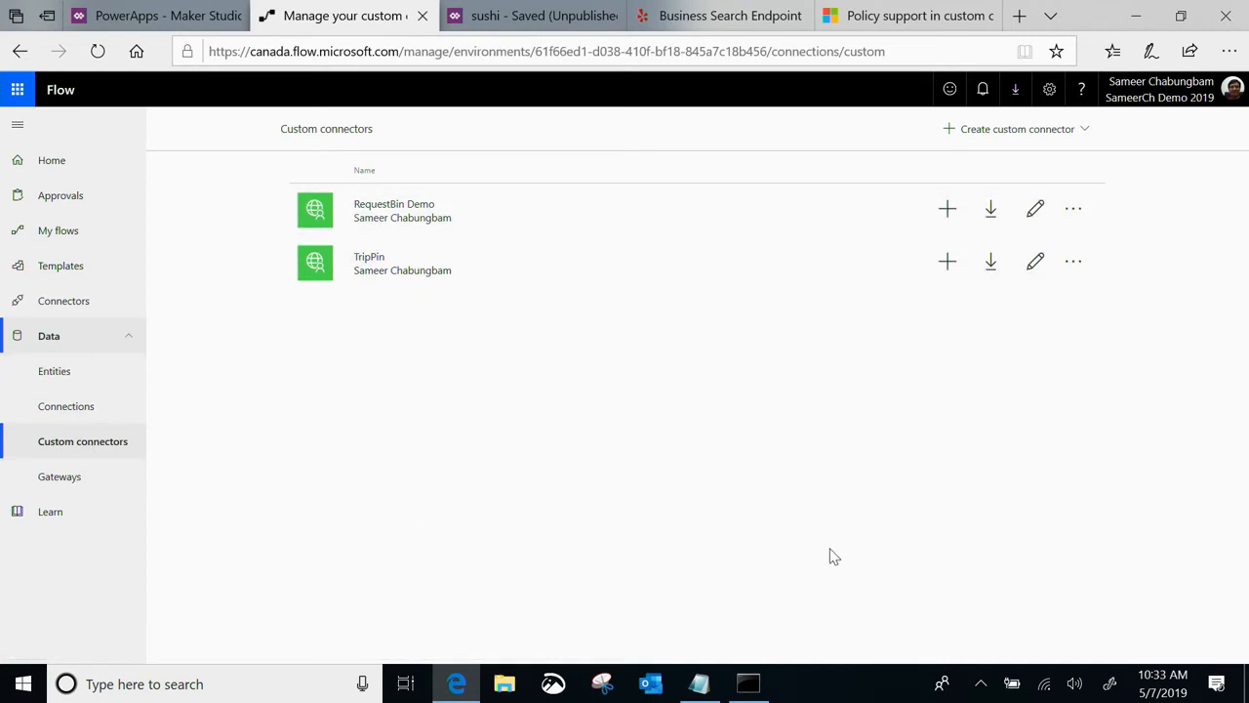
{"action": "left_click", "coordinate": [1030, 130]}
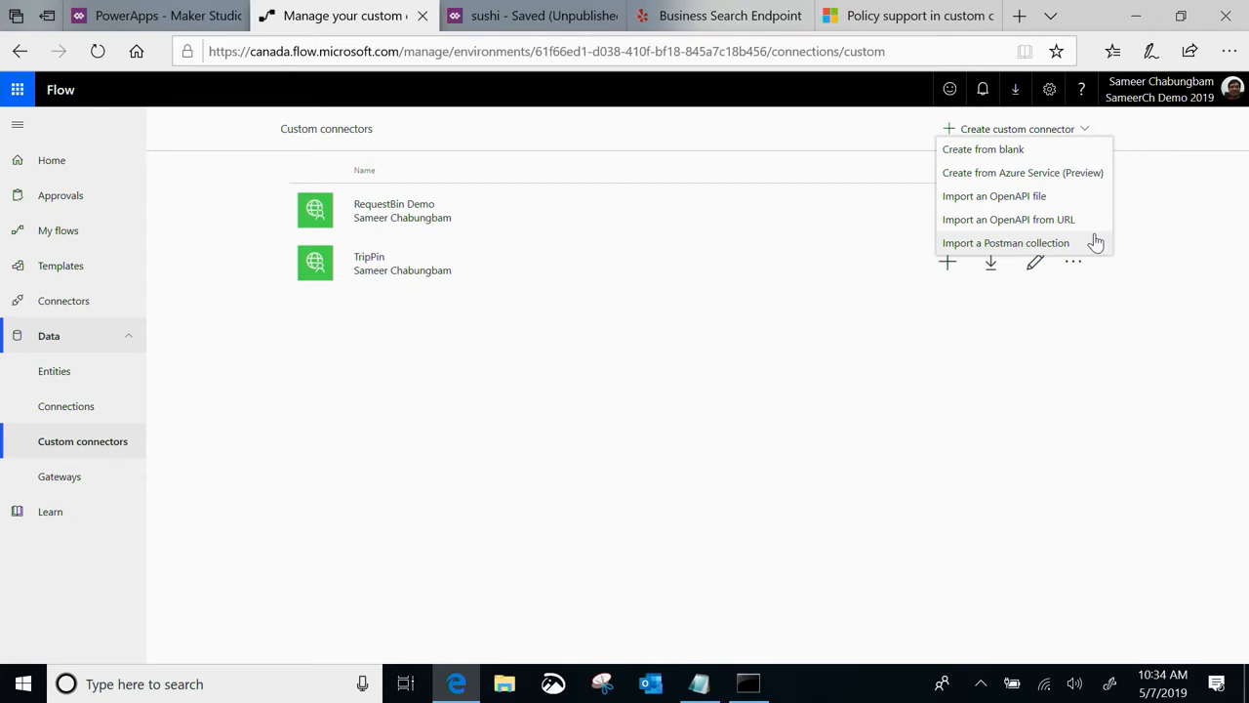
{"action": "left_click", "coordinate": [1047, 149]}
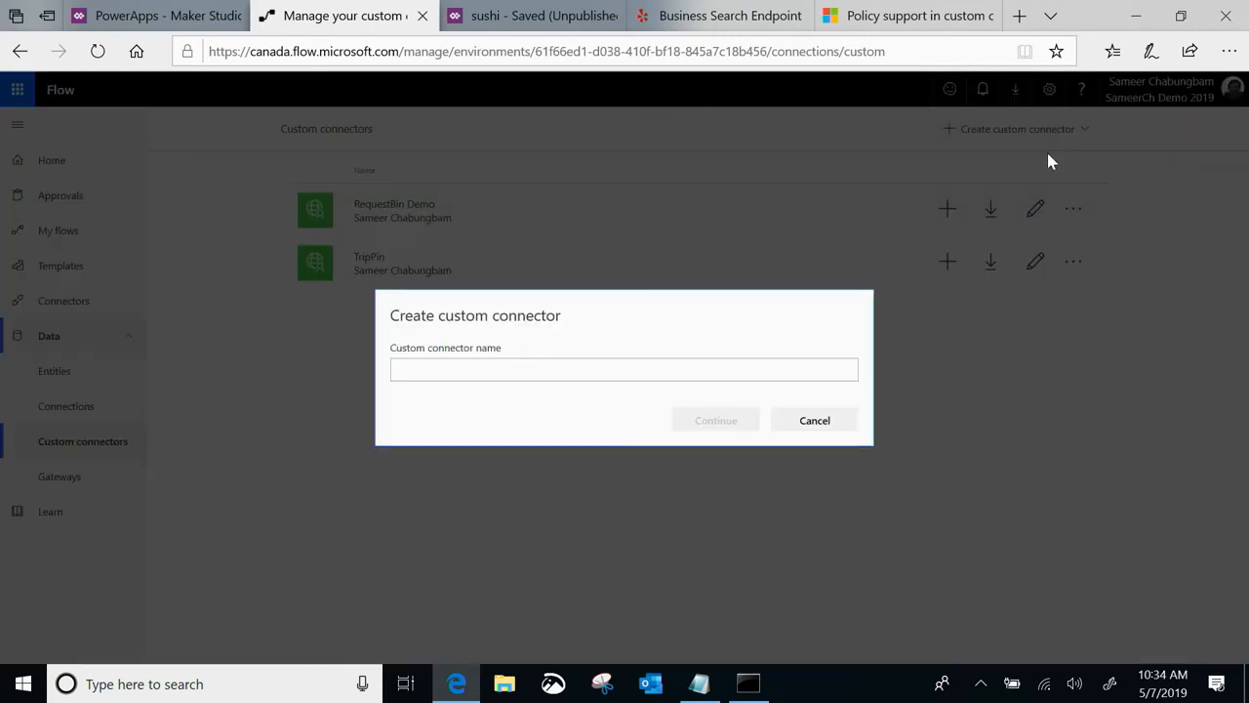
{"action": "left_click", "coordinate": [650, 370]}
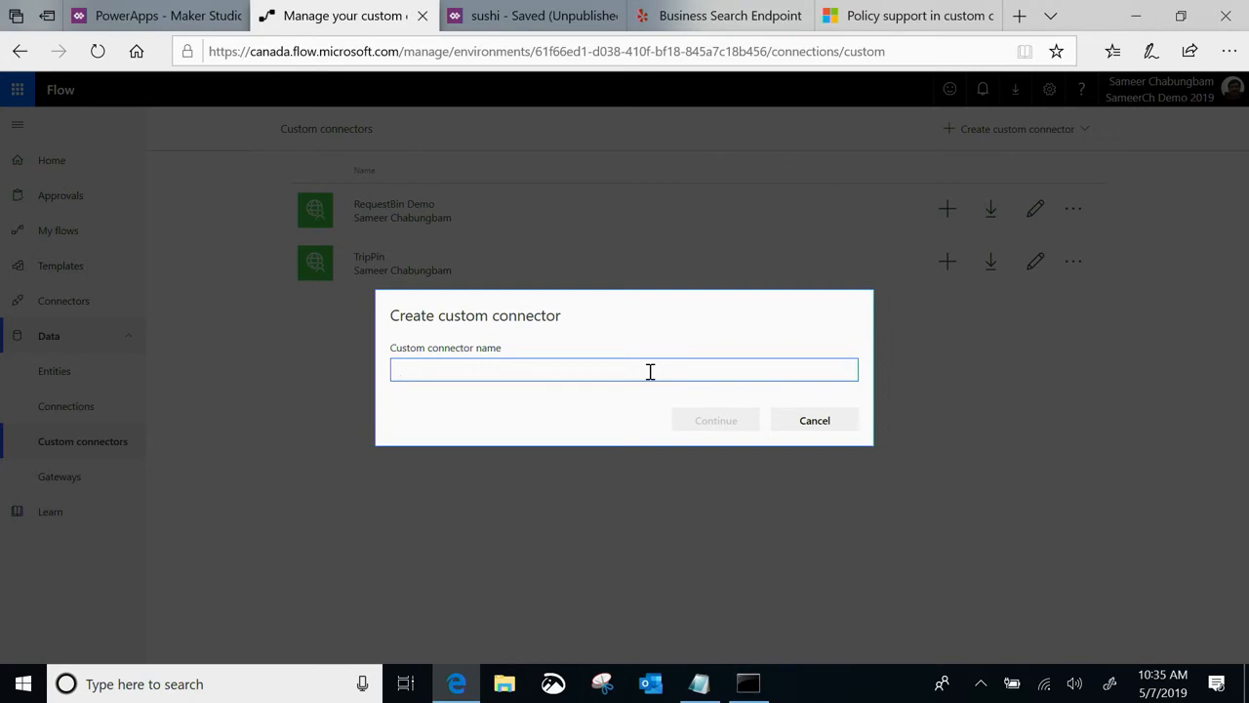
{"action": "type", "text": "Yelp Build"}
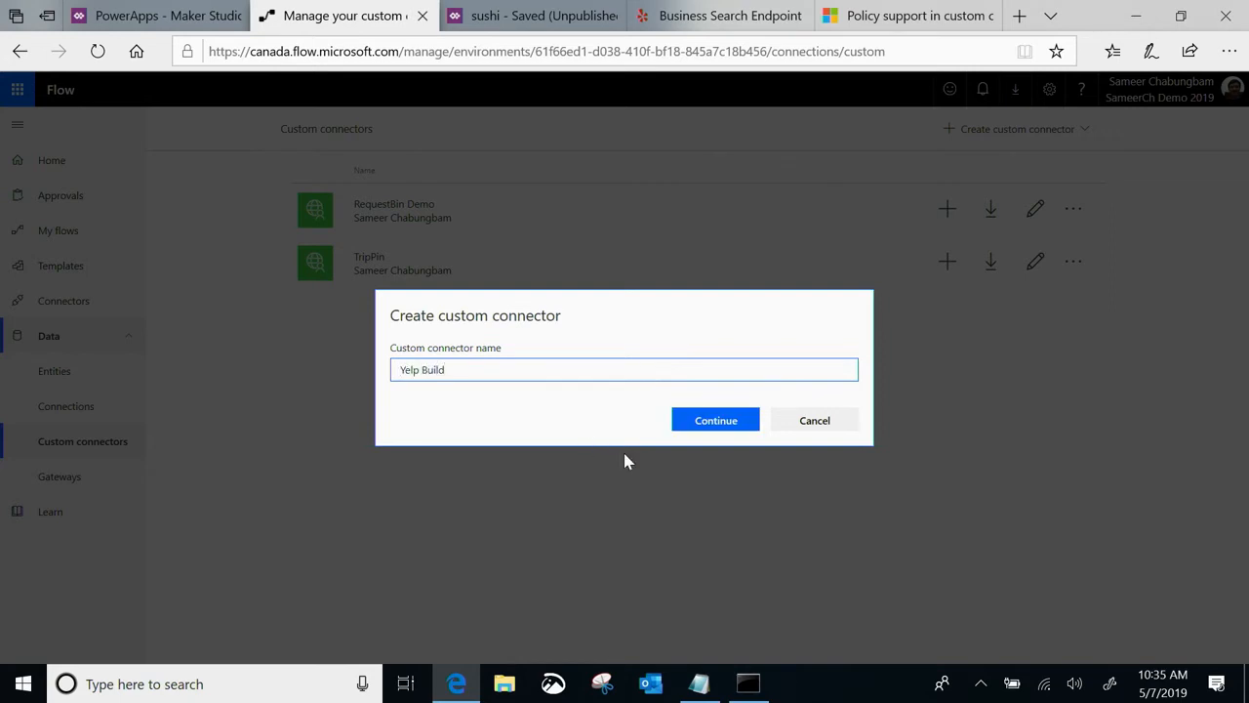
{"action": "left_click", "coordinate": [732, 423]}
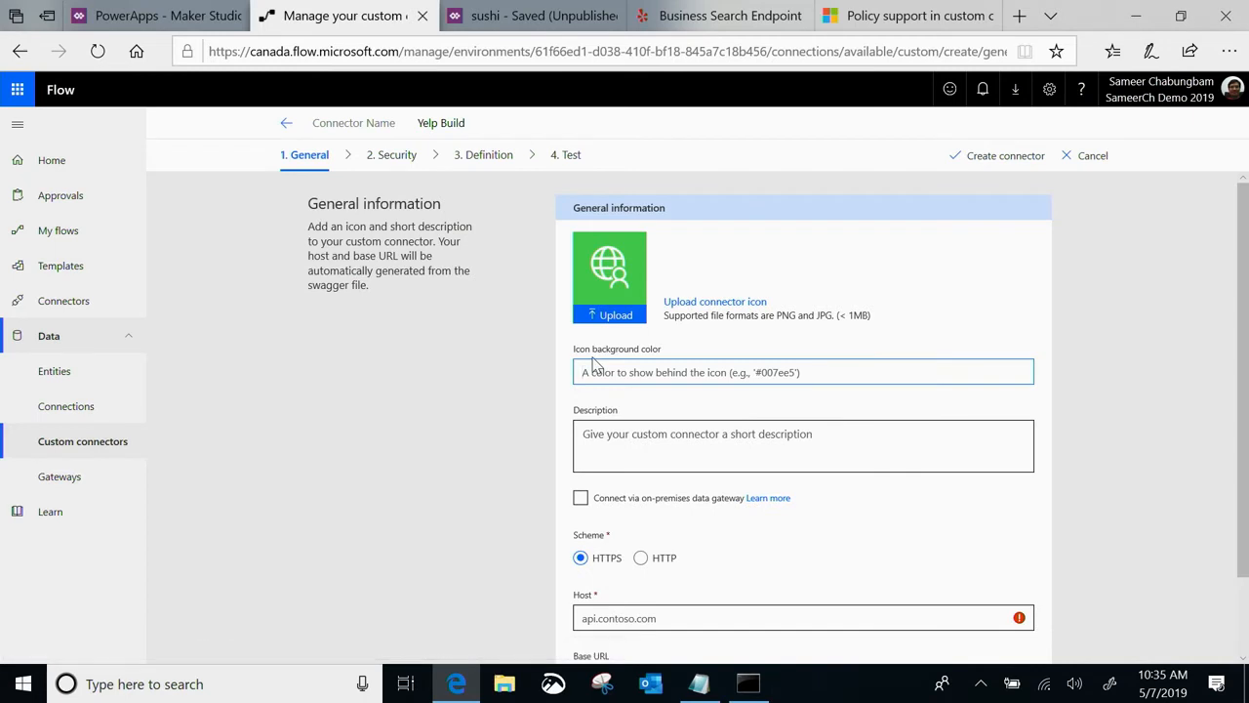
Enter "Yelp demo for build" as the connector's description
{"action": "scroll", "coordinate": [594, 363], "scroll_direction": "down", "scroll_amount": 2}
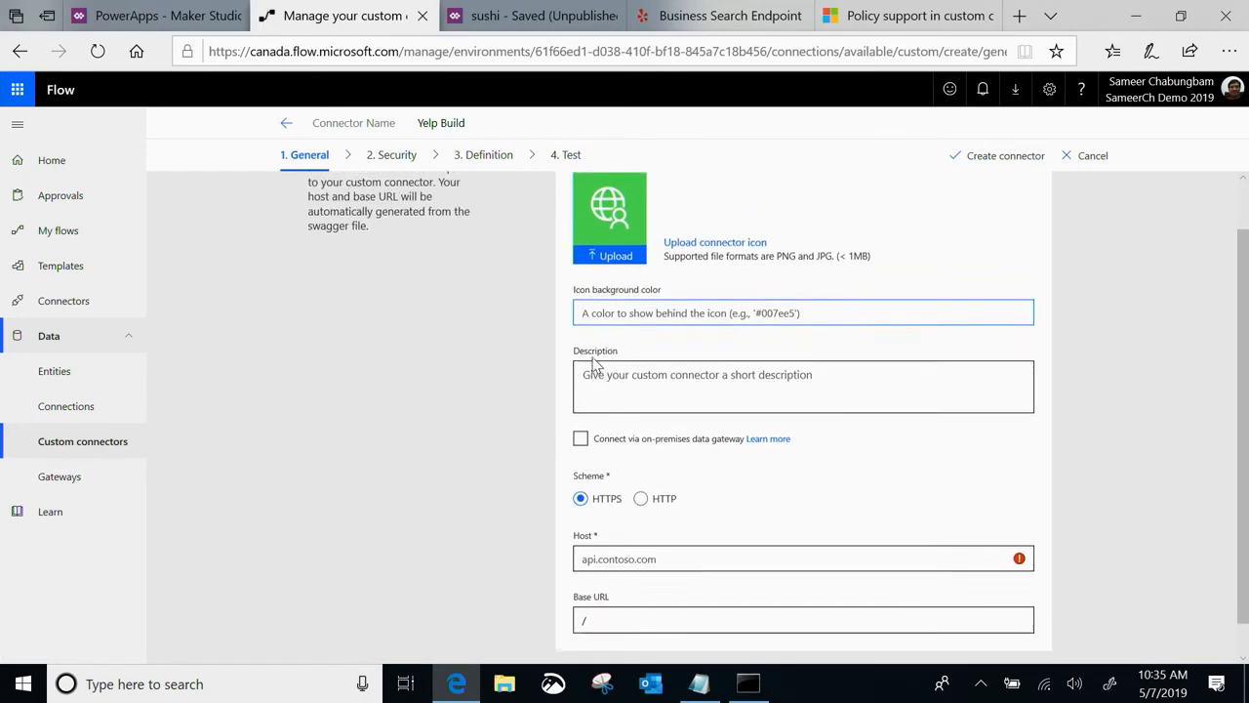
{"action": "left_click", "coordinate": [610, 387]}
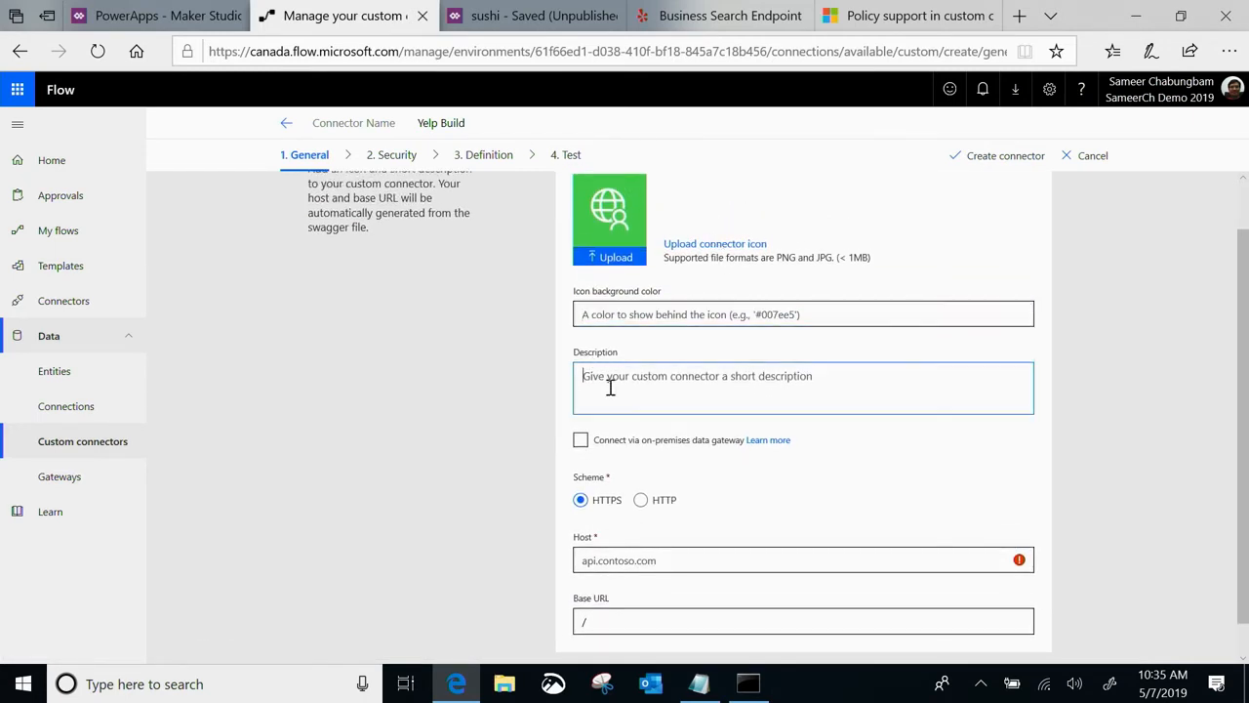
{"action": "type", "text": "Yelp "}
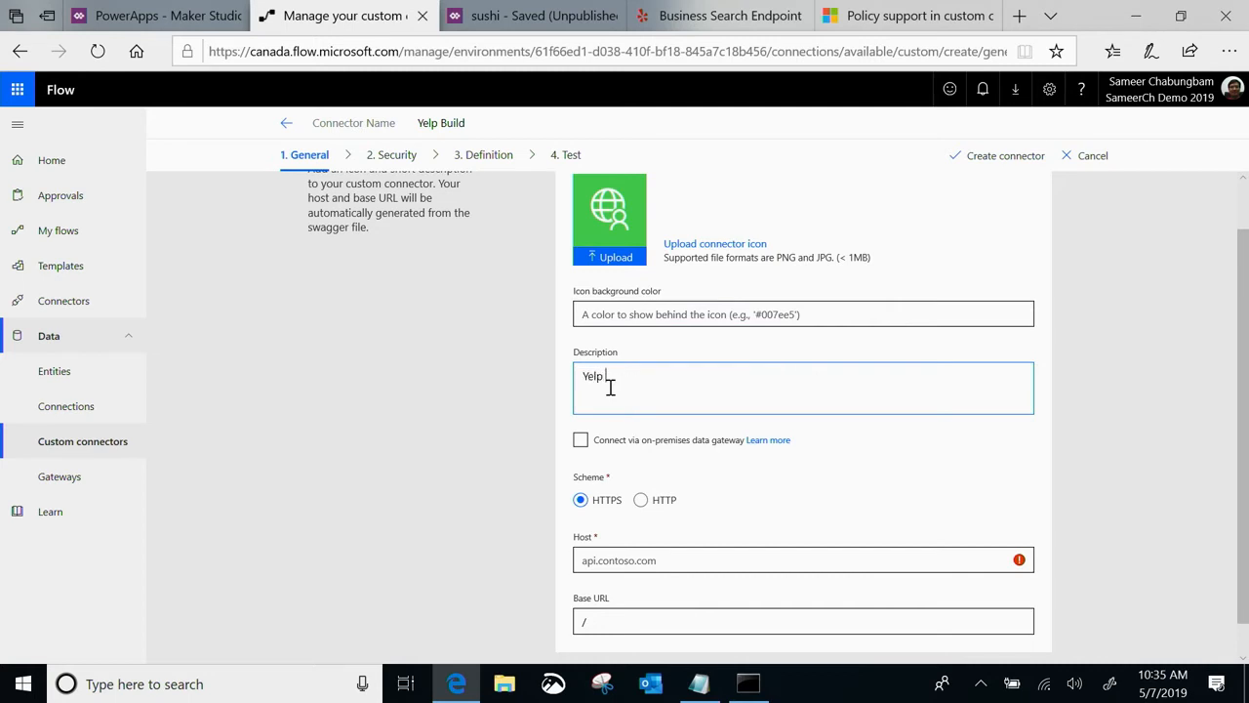
{"action": "type", "text": "demo for build"}
Set the connector's host to api.yelp.com, copied from the Yelp request URL, and proceed to the security settings
{"action": "scroll", "coordinate": [610, 387], "scroll_direction": "down", "scroll_amount": 1}
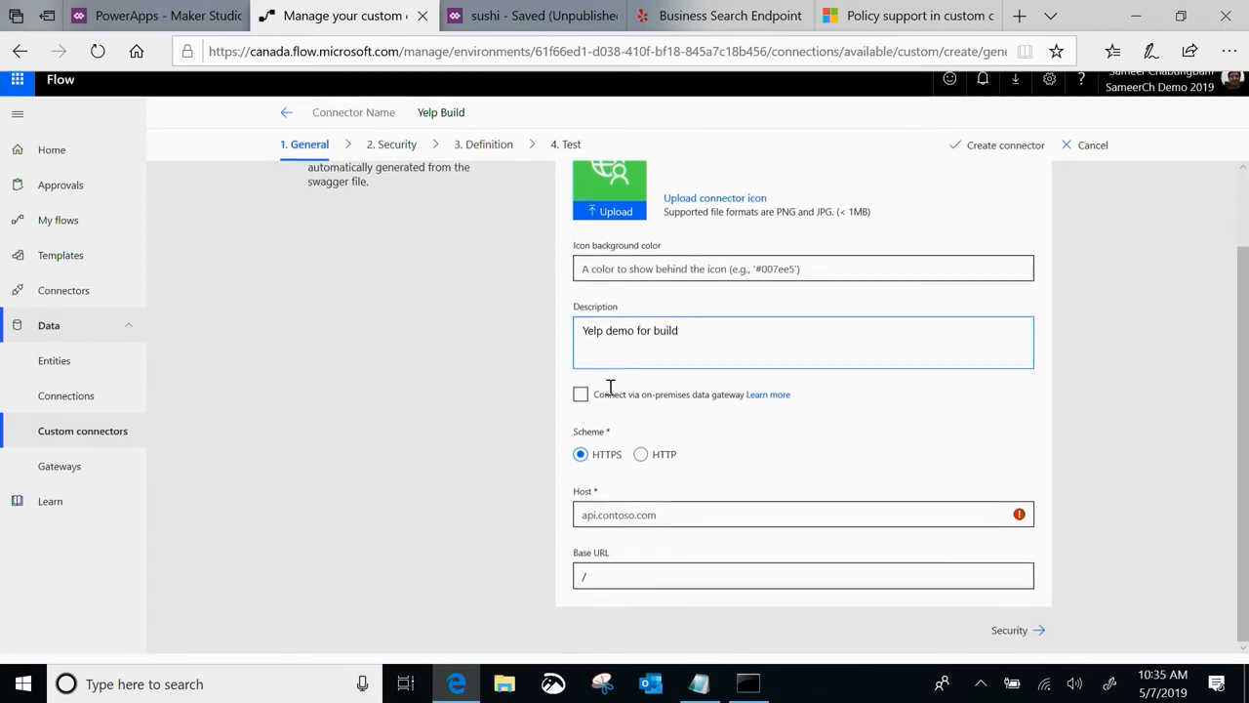
{"action": "left_click", "coordinate": [593, 525]}
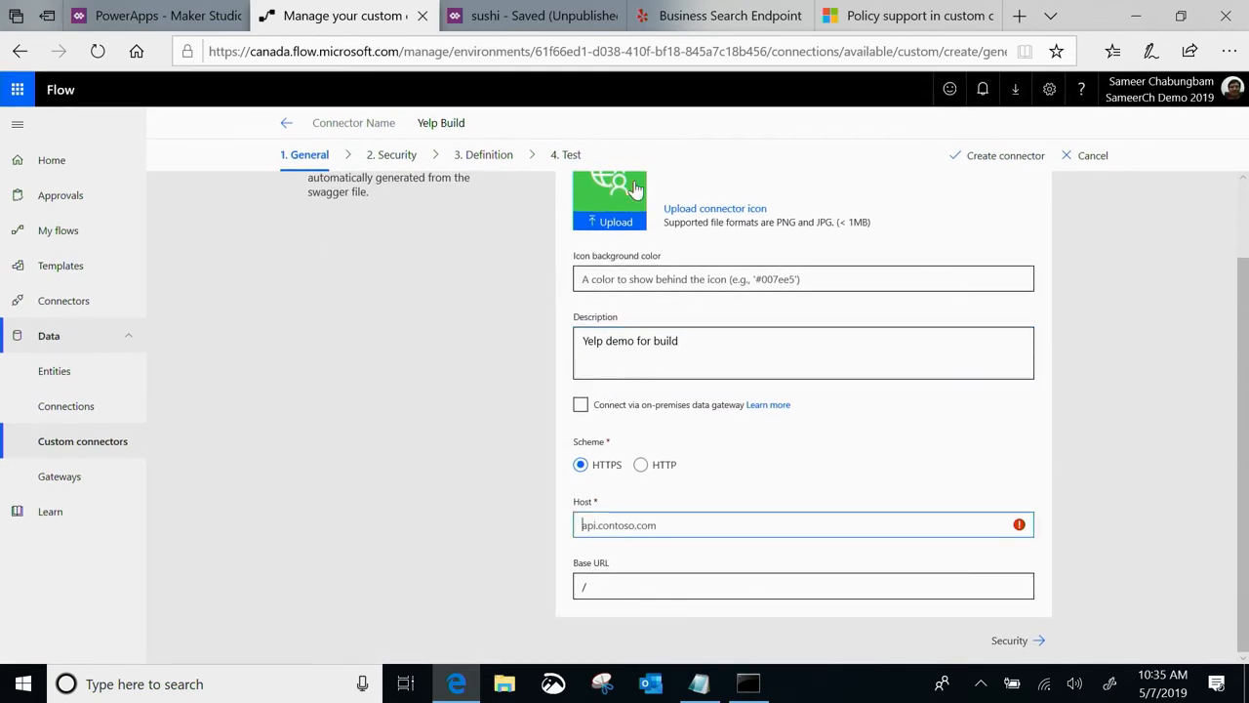
{"action": "left_click", "coordinate": [727, 15]}
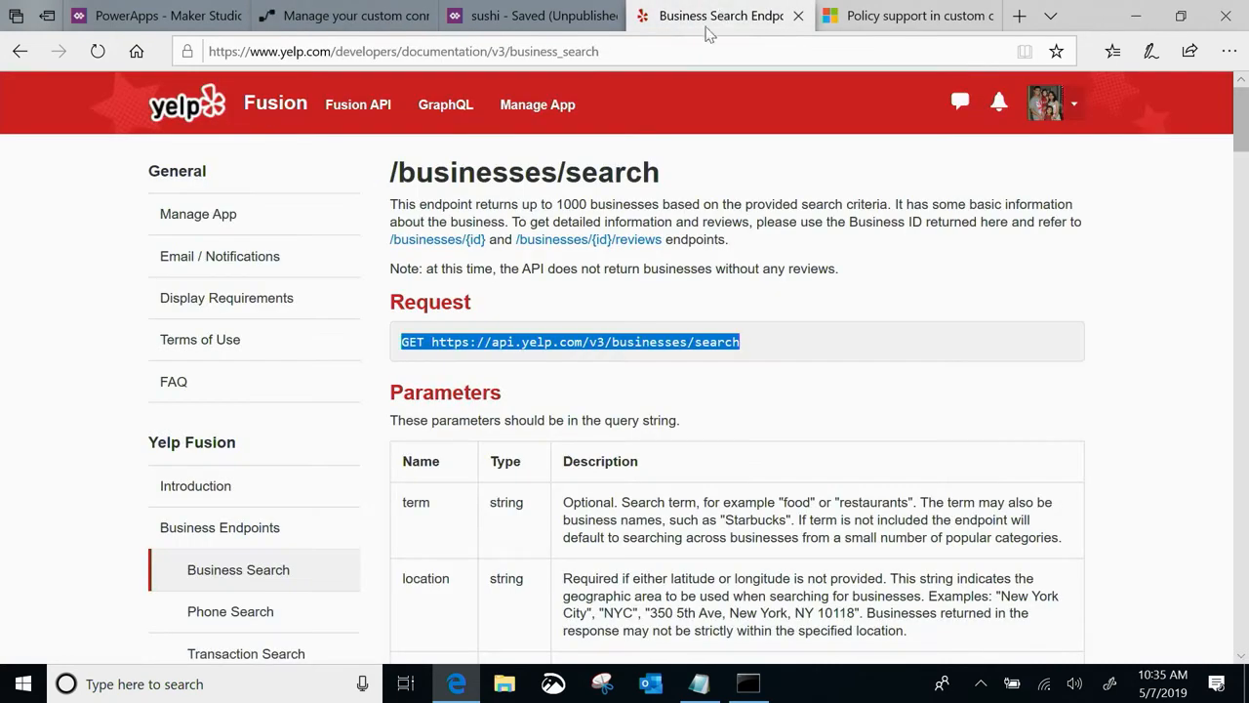
{"action": "left_click", "coordinate": [495, 336]}
{"action": "left_click_drag", "start_coordinate": [490, 342], "coordinate": [585, 342]}
{"action": "key", "text": "ctrl+c"}
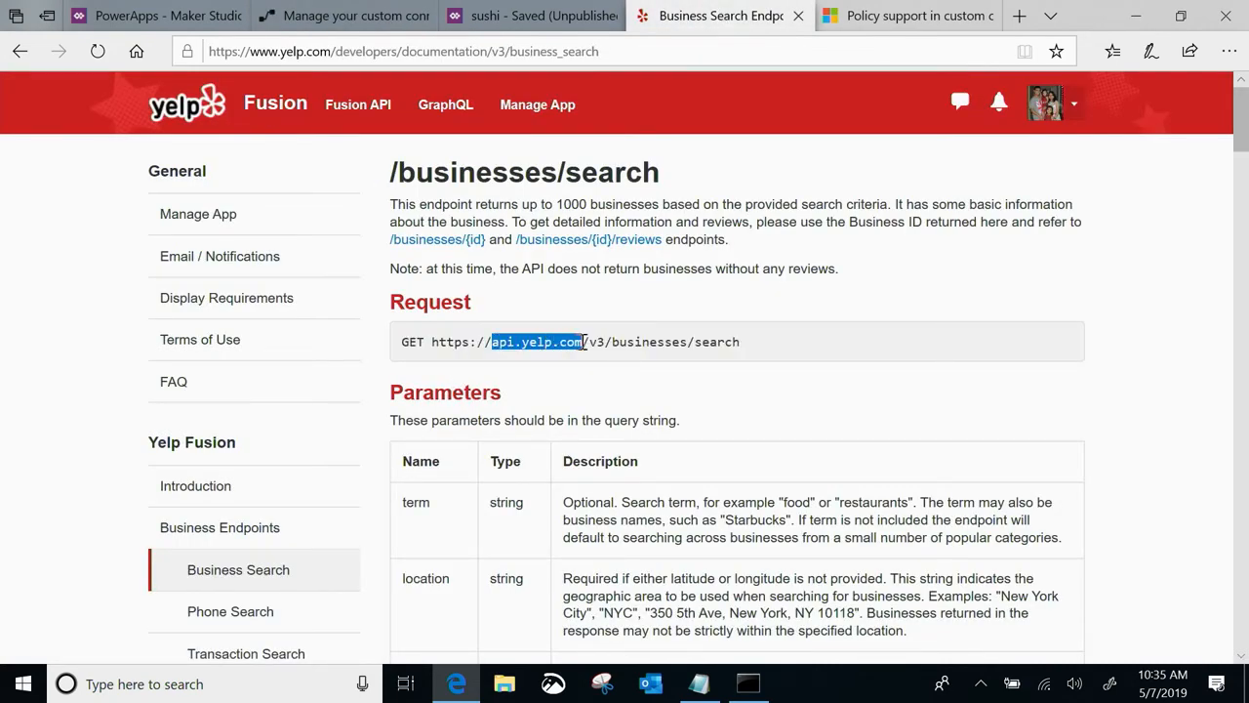
{"action": "key", "text": "alt+Tab"}
{"action": "key", "text": "alt+Tab"}
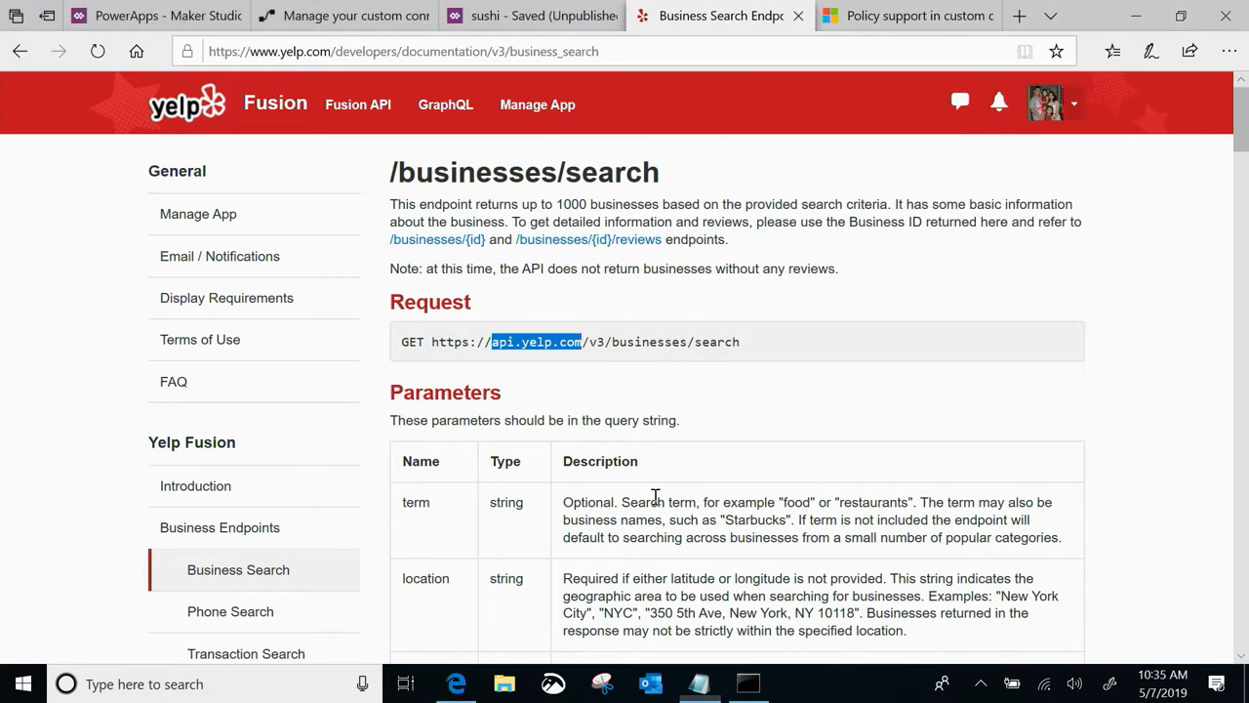
{"action": "left_click", "coordinate": [342, 16]}
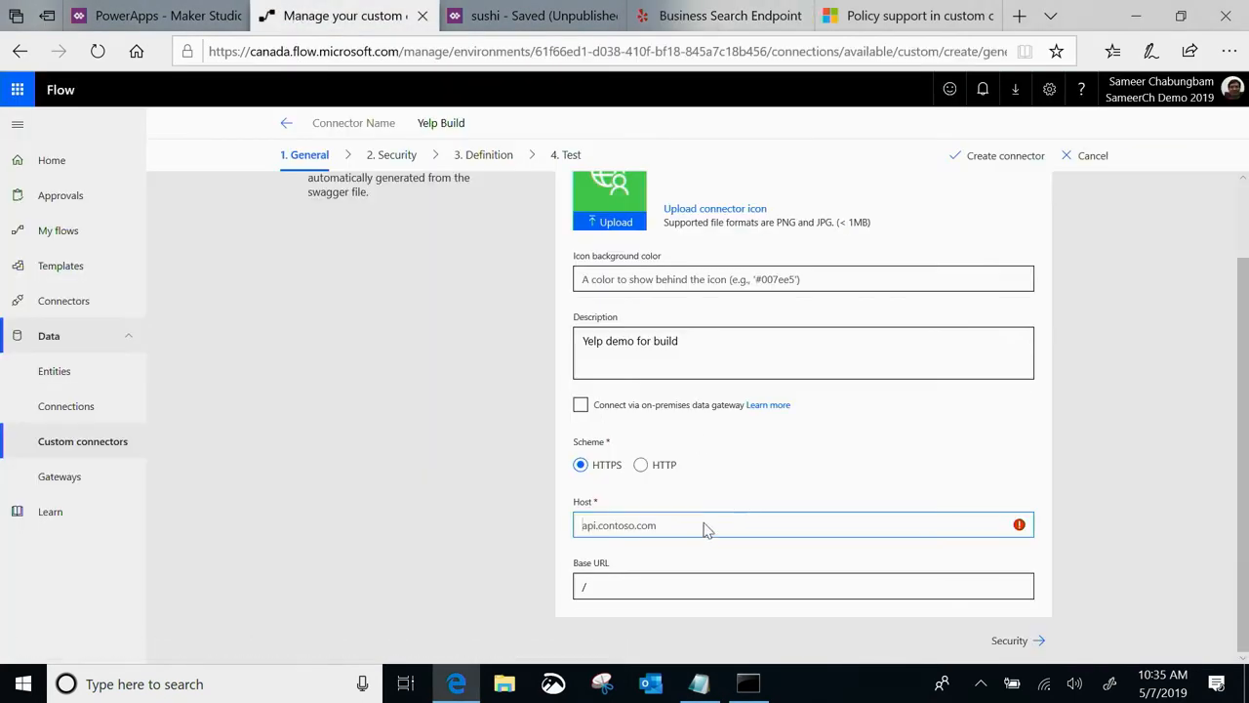
{"action": "key", "text": "ctrl+v"}
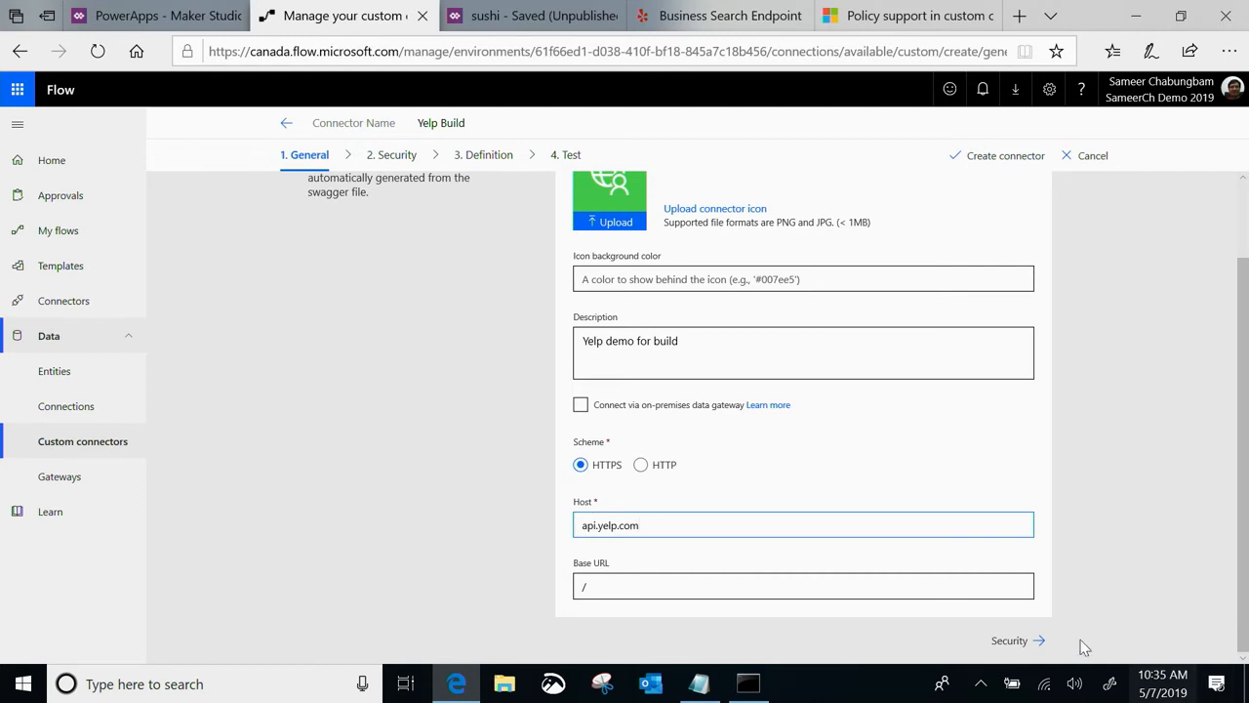
{"action": "left_click", "coordinate": [1014, 641]}
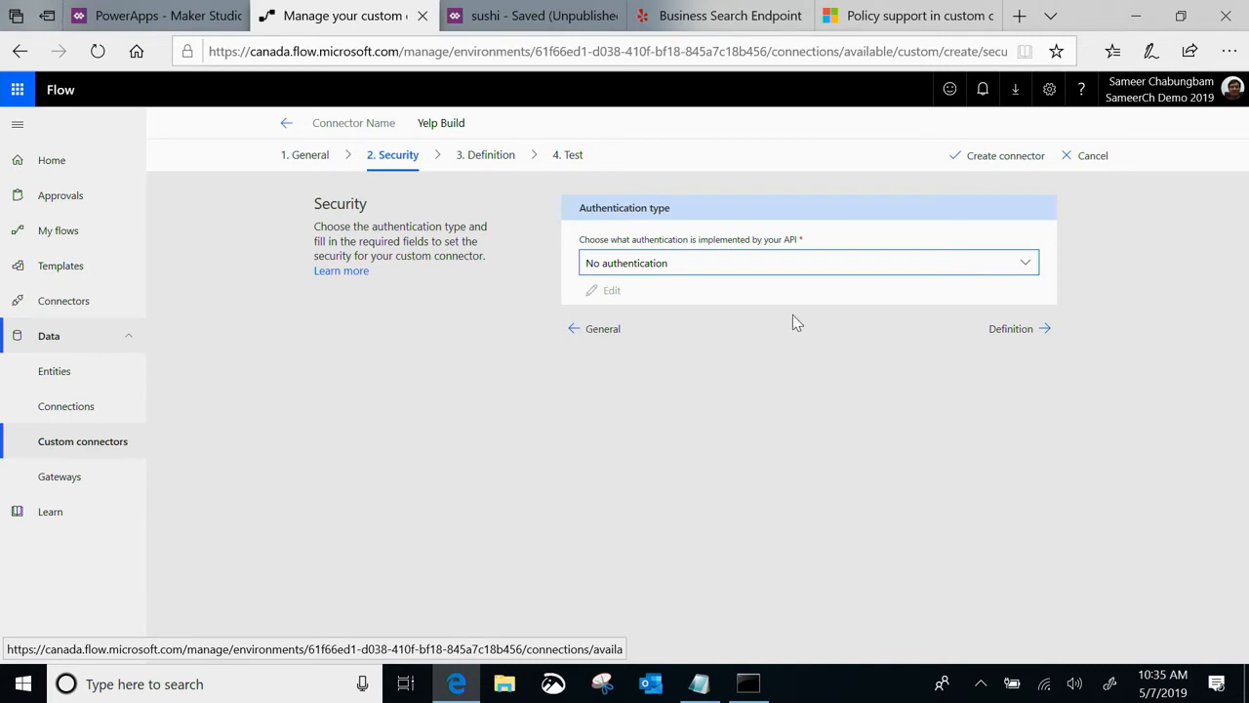
Consult the Yelp Fusion authentication documentation for the authentication method and the required HTTP header format
{"action": "left_click", "coordinate": [834, 263]}
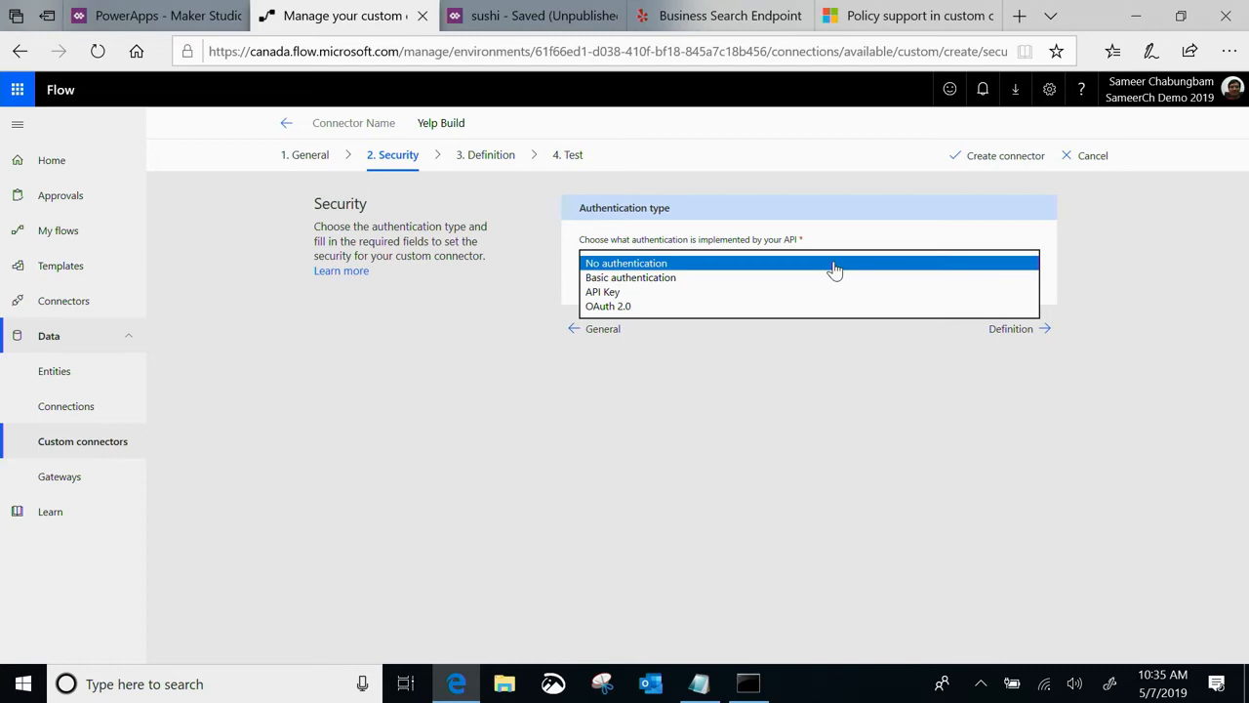
{"action": "left_click", "coordinate": [717, 12]}
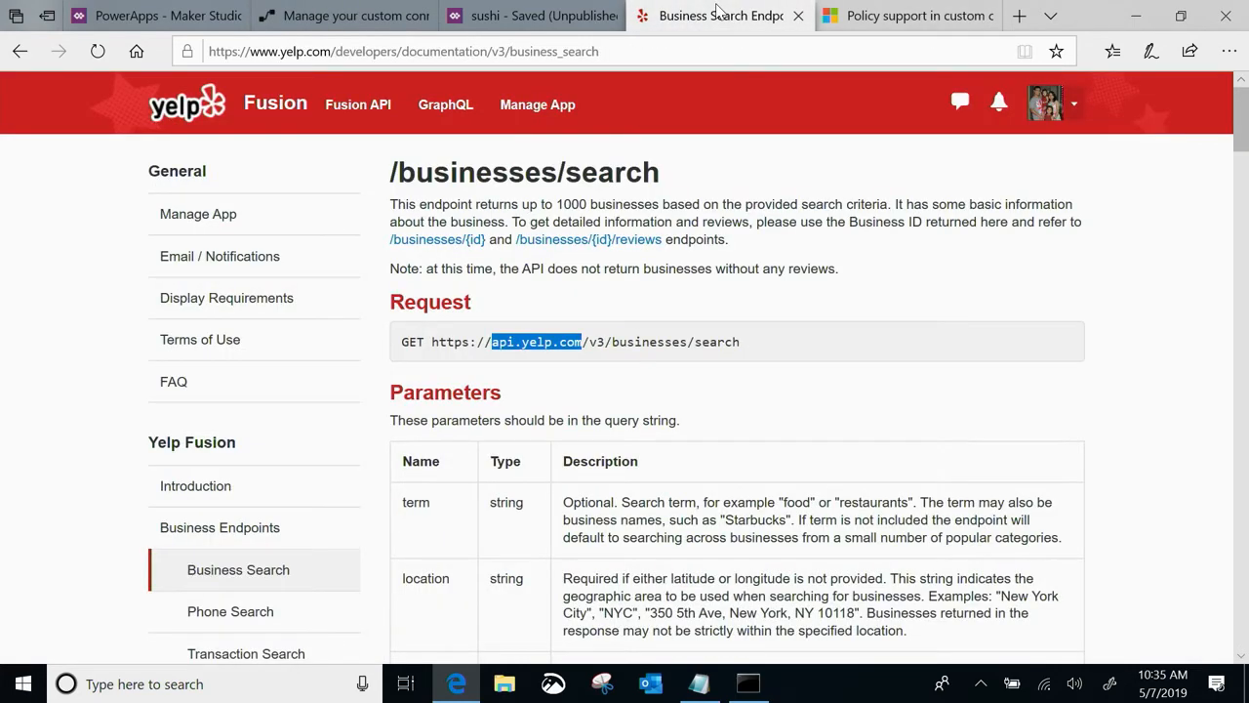
{"action": "scroll", "coordinate": [271, 482], "scroll_direction": "down", "scroll_amount": 1}
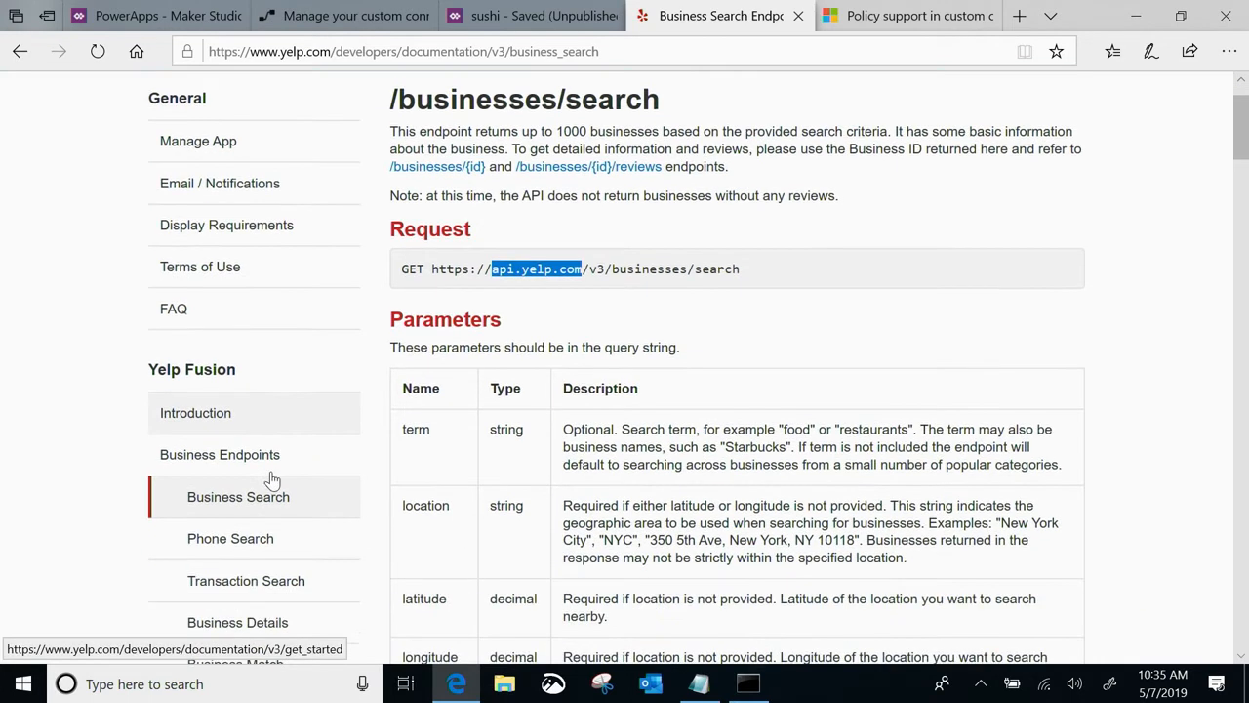
{"action": "left_click", "coordinate": [217, 415]}
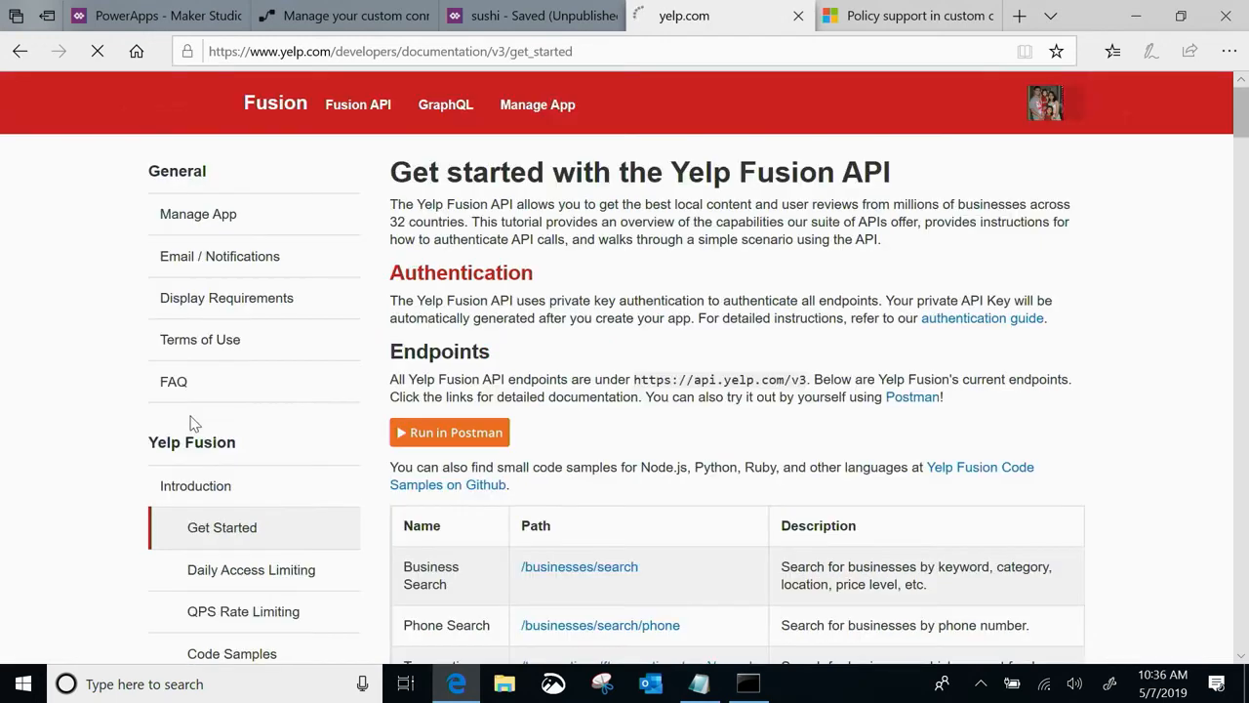
{"action": "scroll", "coordinate": [234, 502], "scroll_direction": "down", "scroll_amount": 1}
{"action": "scroll", "coordinate": [235, 501], "scroll_direction": "down", "scroll_amount": 2}
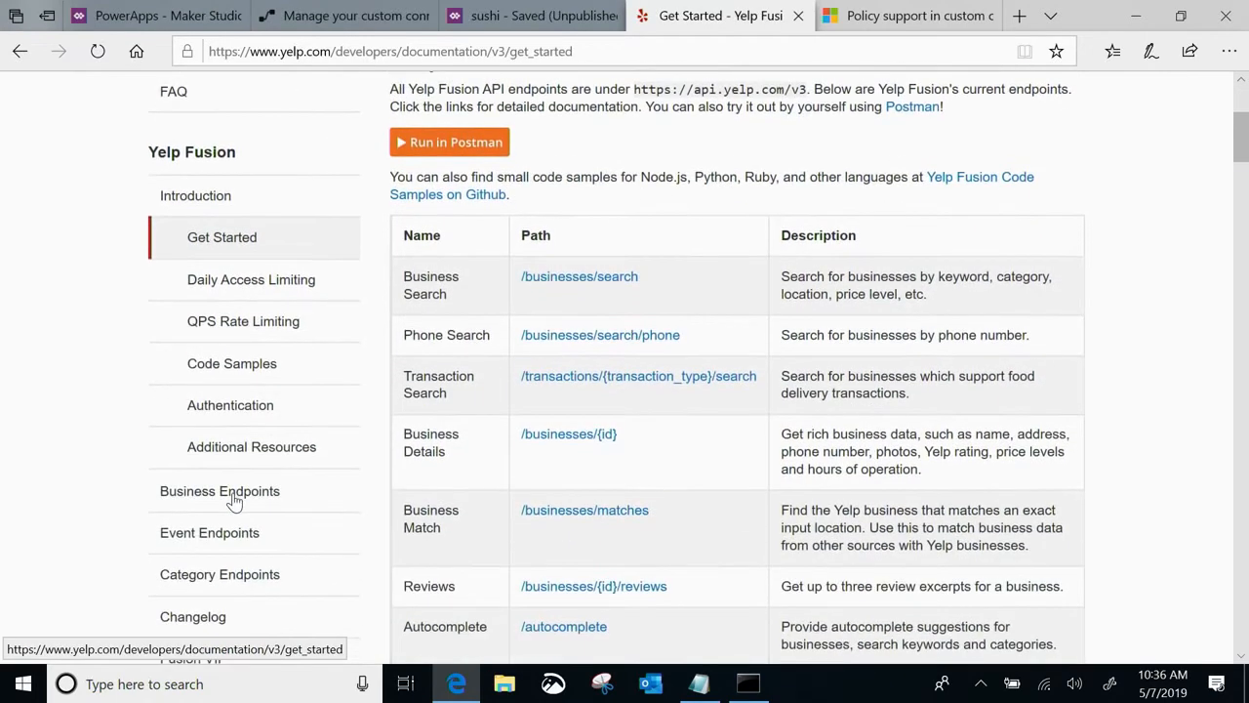
{"action": "left_click", "coordinate": [239, 407]}
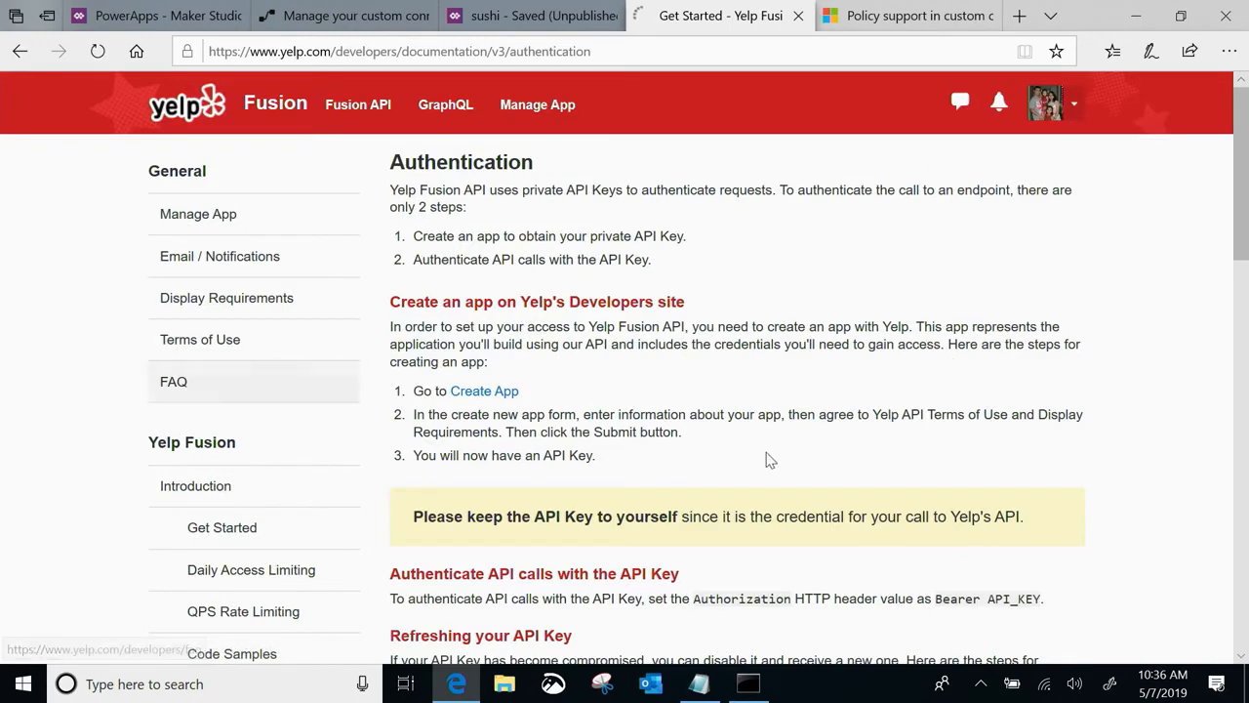
{"action": "scroll", "coordinate": [767, 452], "scroll_direction": "down", "scroll_amount": 1}
{"action": "scroll", "coordinate": [767, 452], "scroll_direction": "down", "scroll_amount": 2}
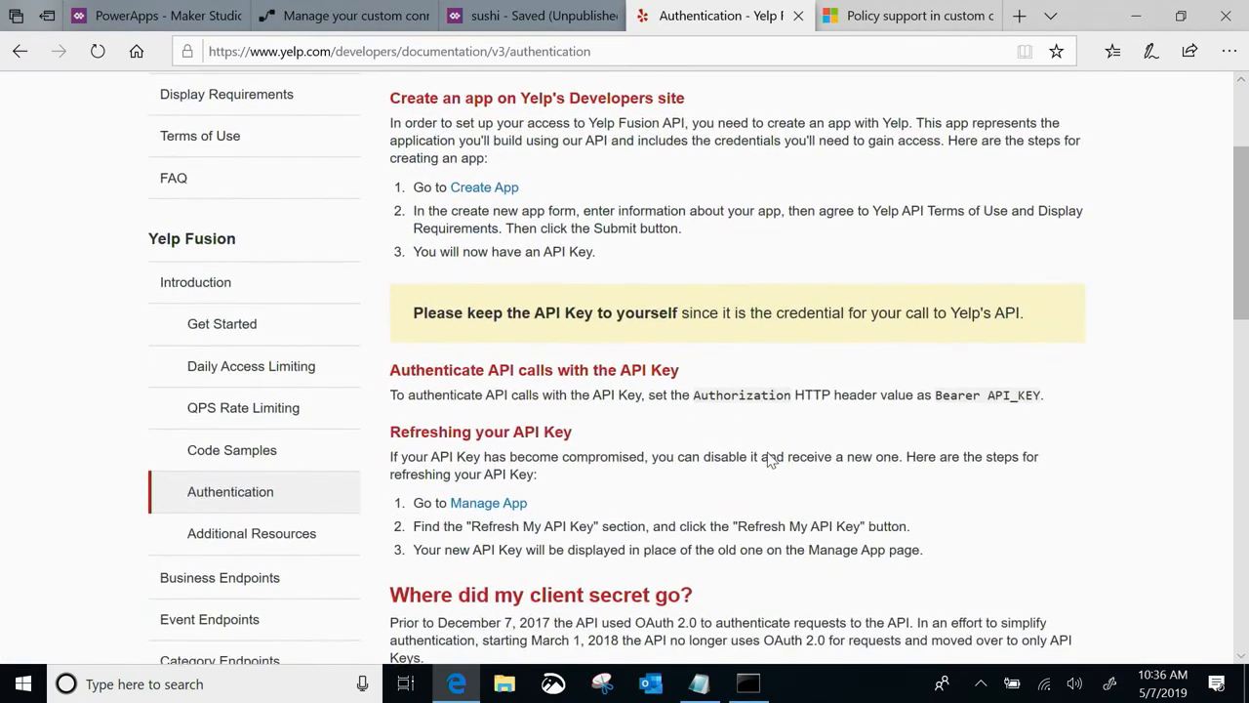
{"action": "scroll", "coordinate": [584, 369], "scroll_direction": "up", "scroll_amount": 1}
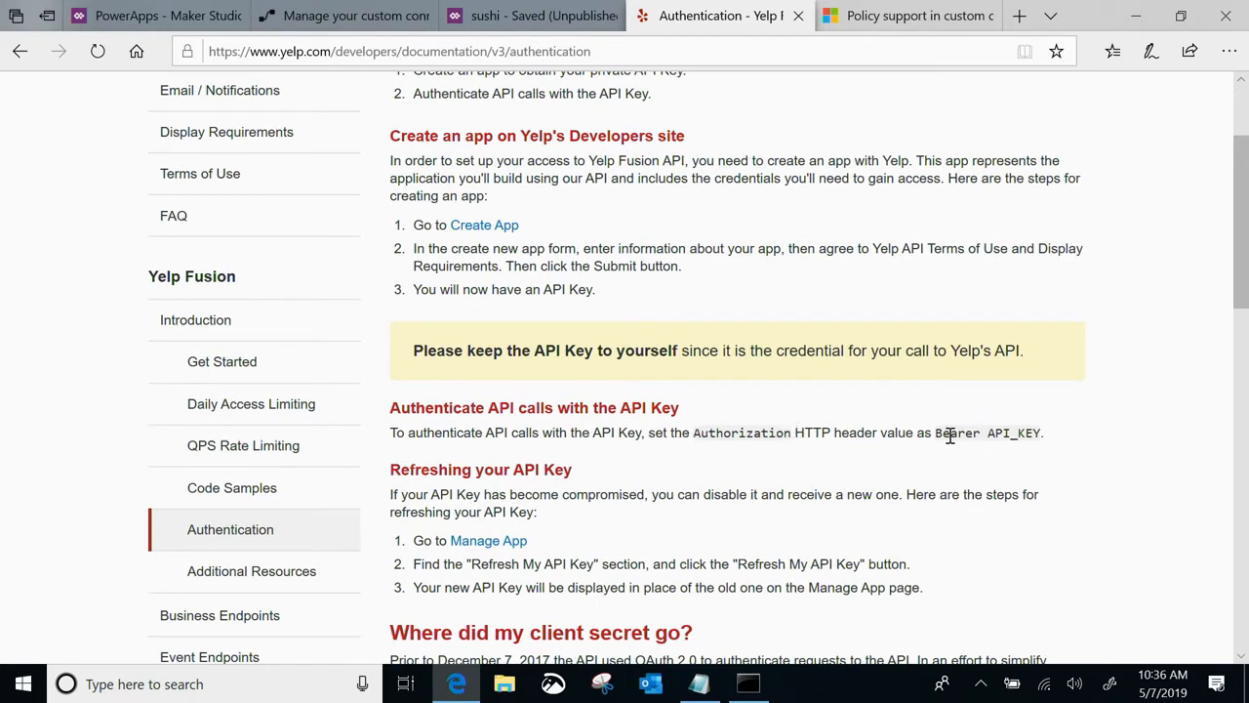
{"action": "left_click_drag", "start_coordinate": [932, 435], "coordinate": [1041, 436]}
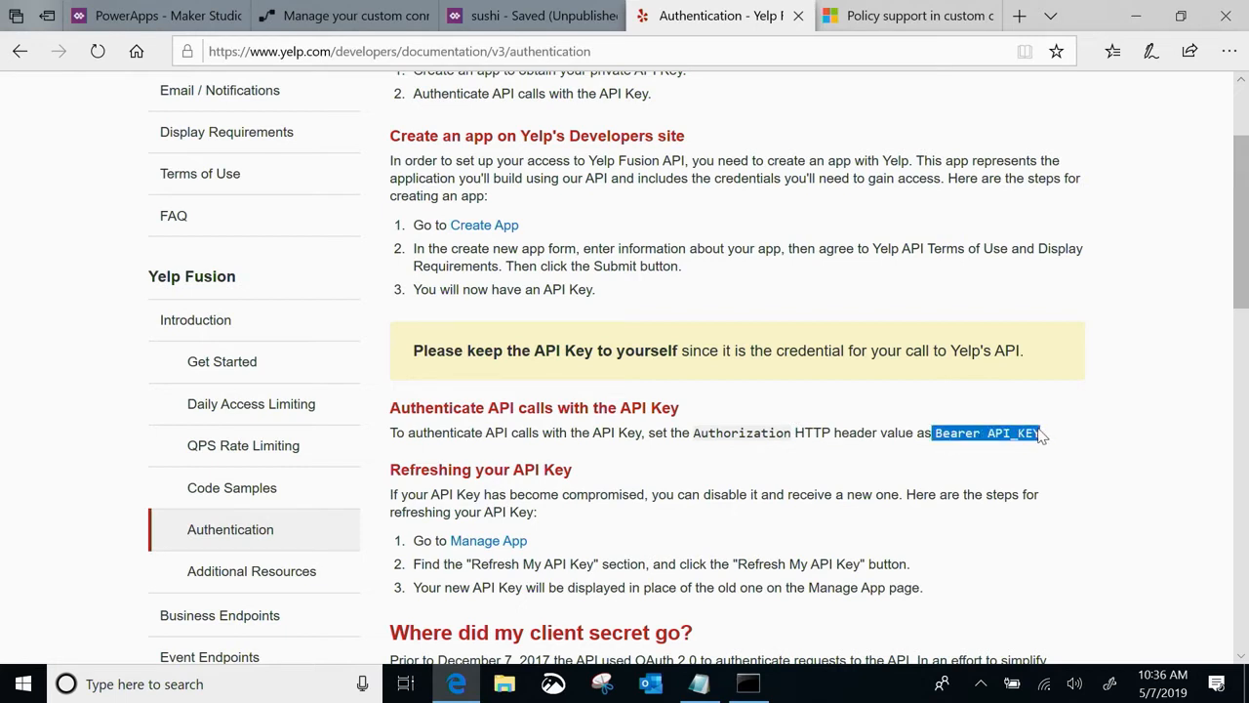
Set the Yelp Build connector's authentication type to API Key and its parameter label to "API Key"
{"action": "left_click", "coordinate": [330, 16]}
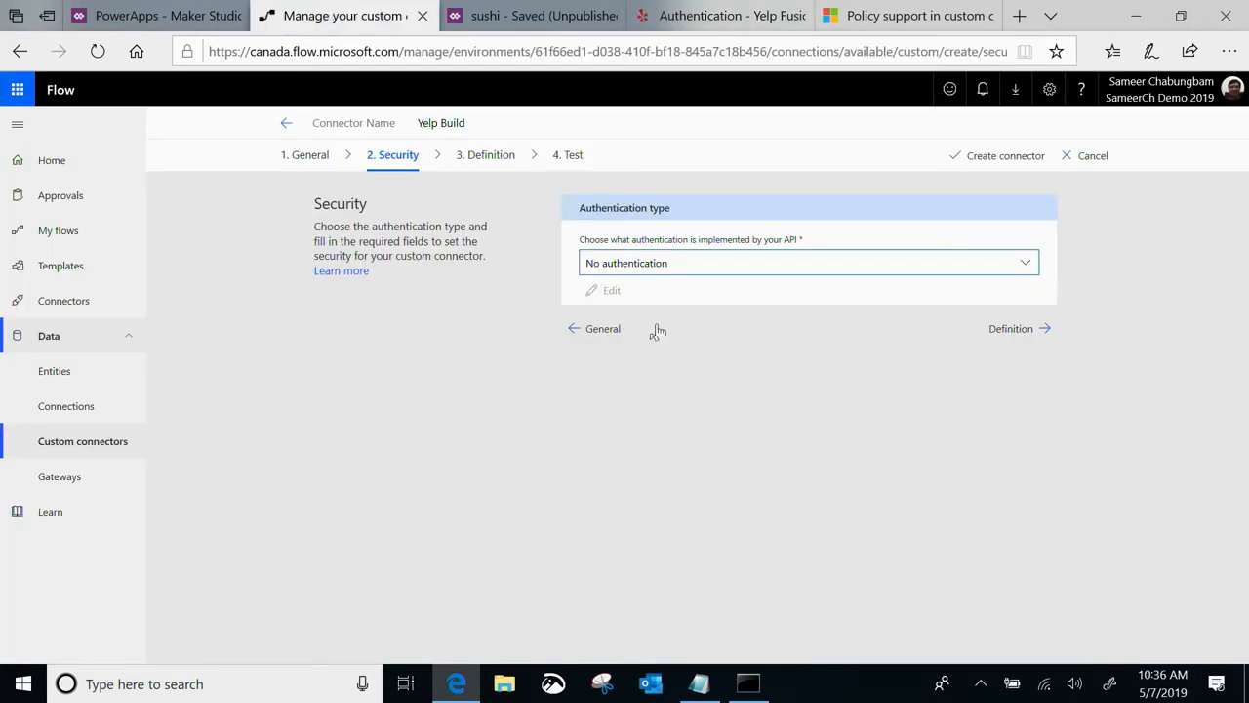
{"action": "left_click", "coordinate": [652, 258]}
{"action": "left_click", "coordinate": [629, 295]}
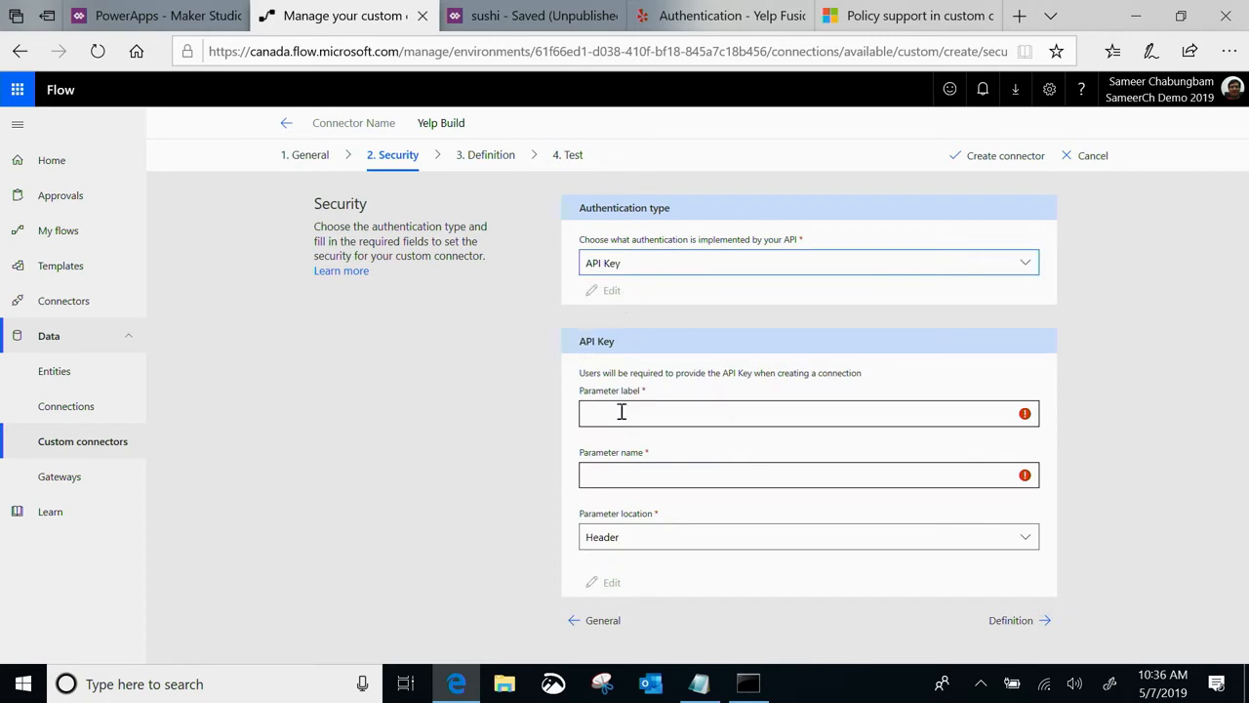
{"action": "left_click", "coordinate": [622, 415]}
{"action": "type", "text": "API Key"}
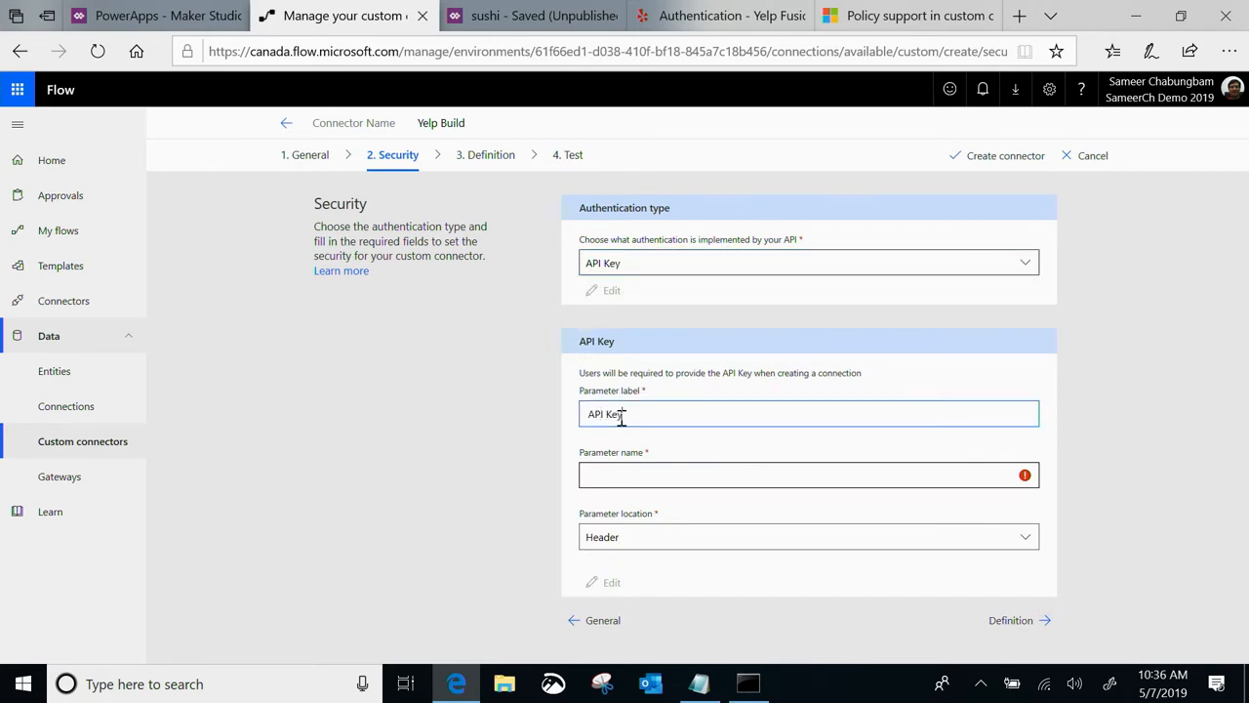
Name the API key parameter "Authorization" and keep its location as Header
{"action": "left_click", "coordinate": [617, 471]}
{"action": "type", "text": "Author"}
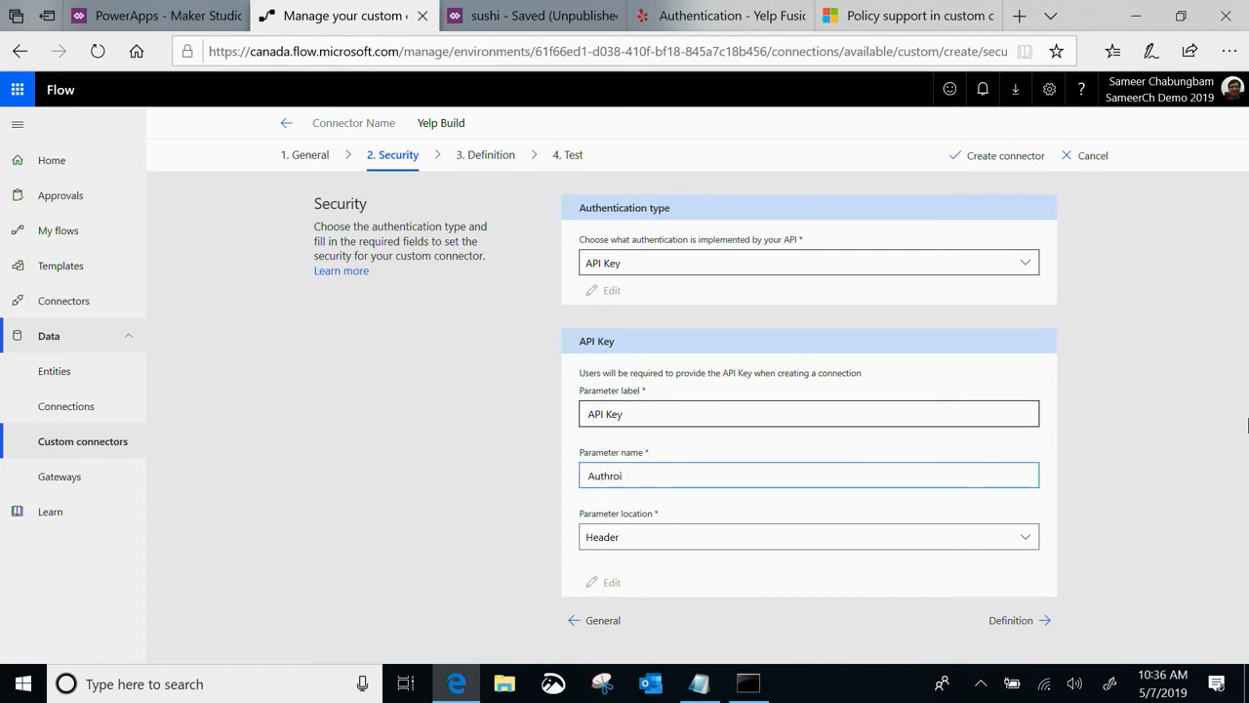
{"action": "key", "text": "BackSpace"}
{"action": "key", "text": "BackSpace"}
{"action": "type", "text": "orization"}
{"action": "left_click", "coordinate": [852, 537]}
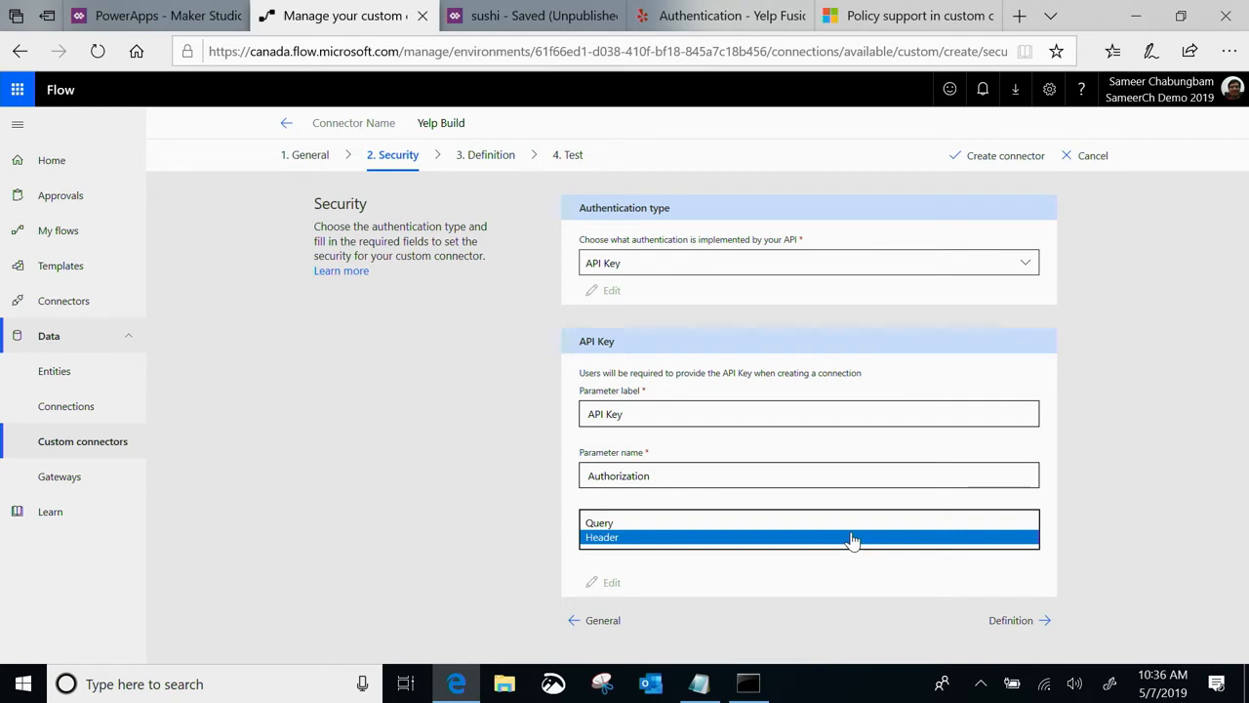
{"action": "left_click", "coordinate": [789, 612]}
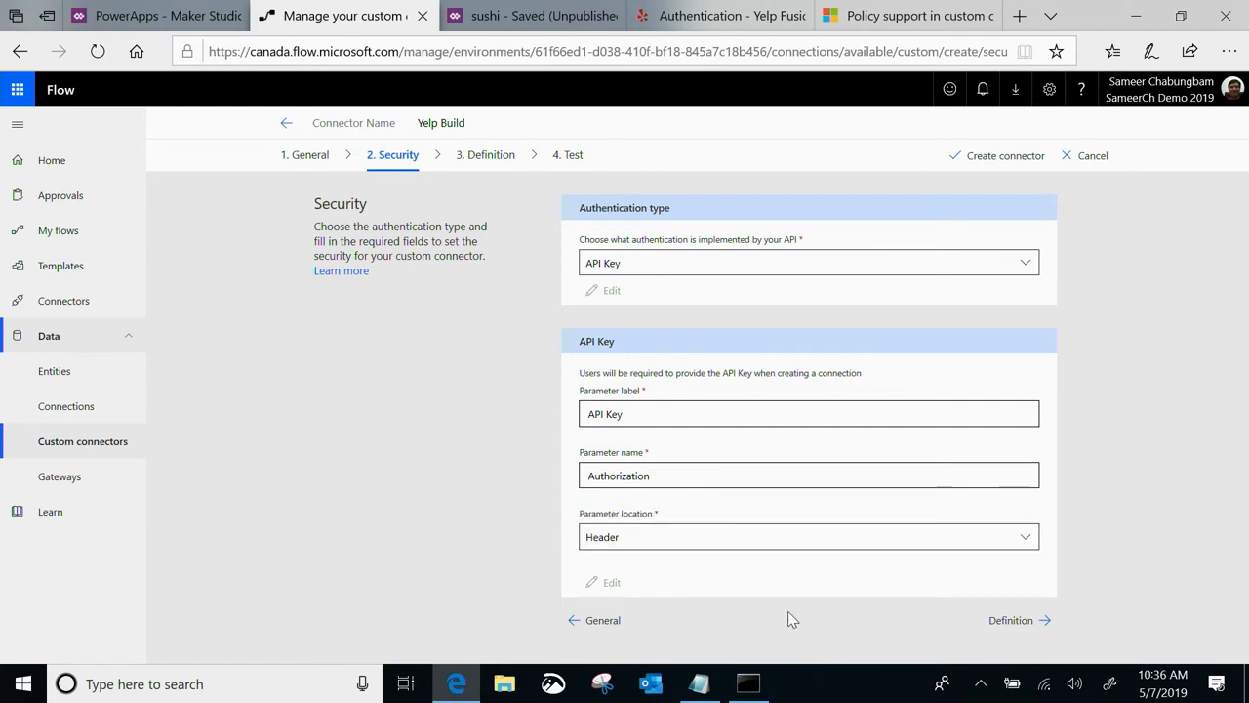
Add a new action to the Yelp Build connector definition with summary "Search business" and operation ID "SearchBusiness"
{"action": "left_click", "coordinate": [1036, 619]}
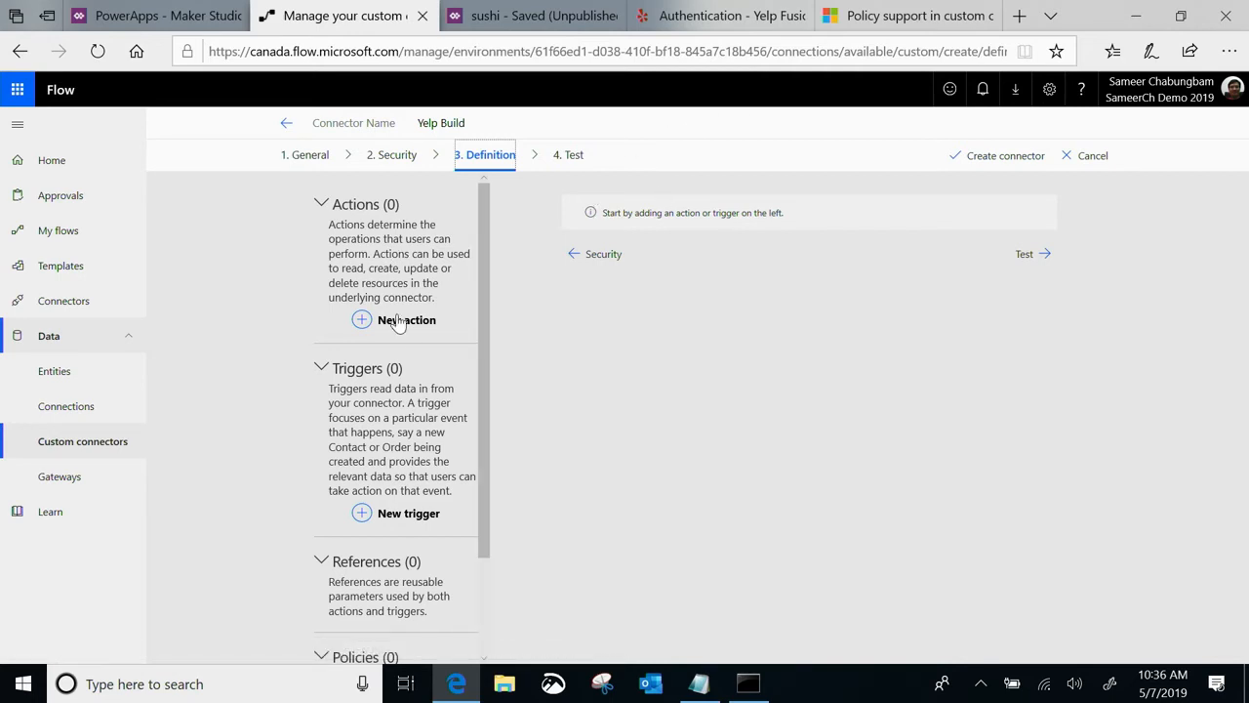
{"action": "left_click", "coordinate": [360, 329]}
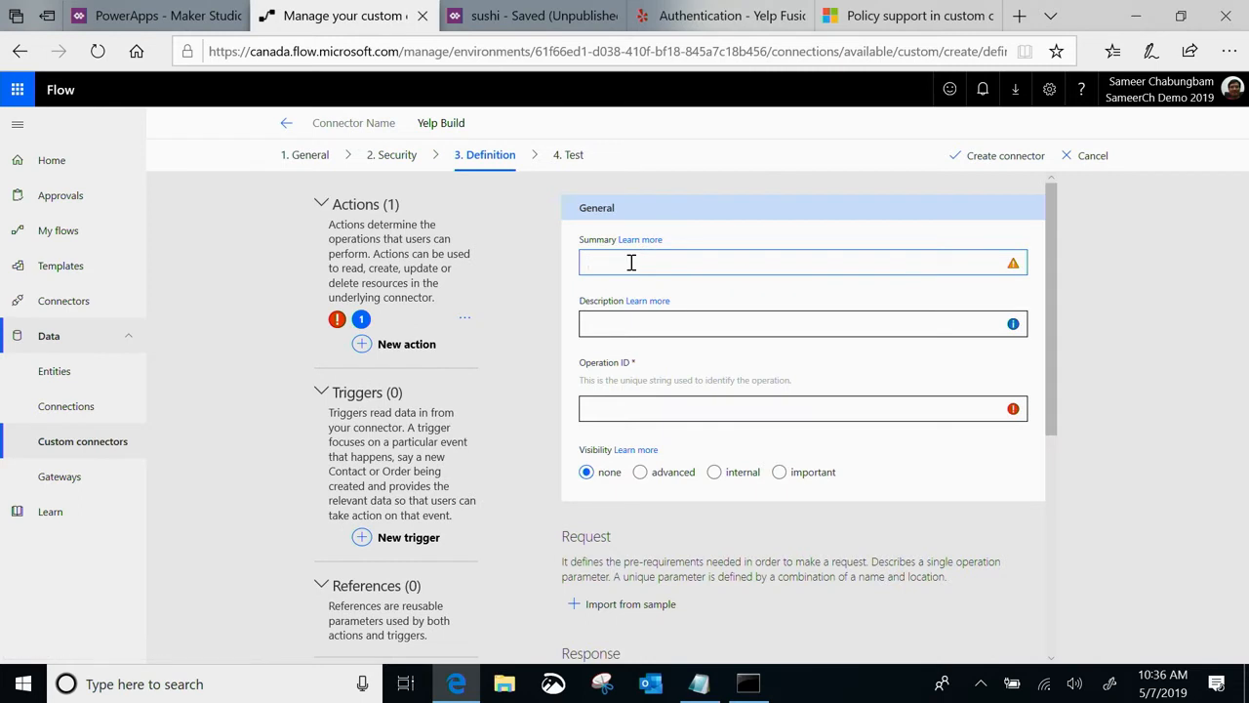
{"action": "left_click", "coordinate": [631, 262]}
{"action": "type", "text": "Search business"}
{"action": "left_click", "coordinate": [633, 323]}
{"action": "scroll", "coordinate": [634, 323], "scroll_direction": "down", "scroll_amount": 2}
{"action": "left_click", "coordinate": [629, 290]}
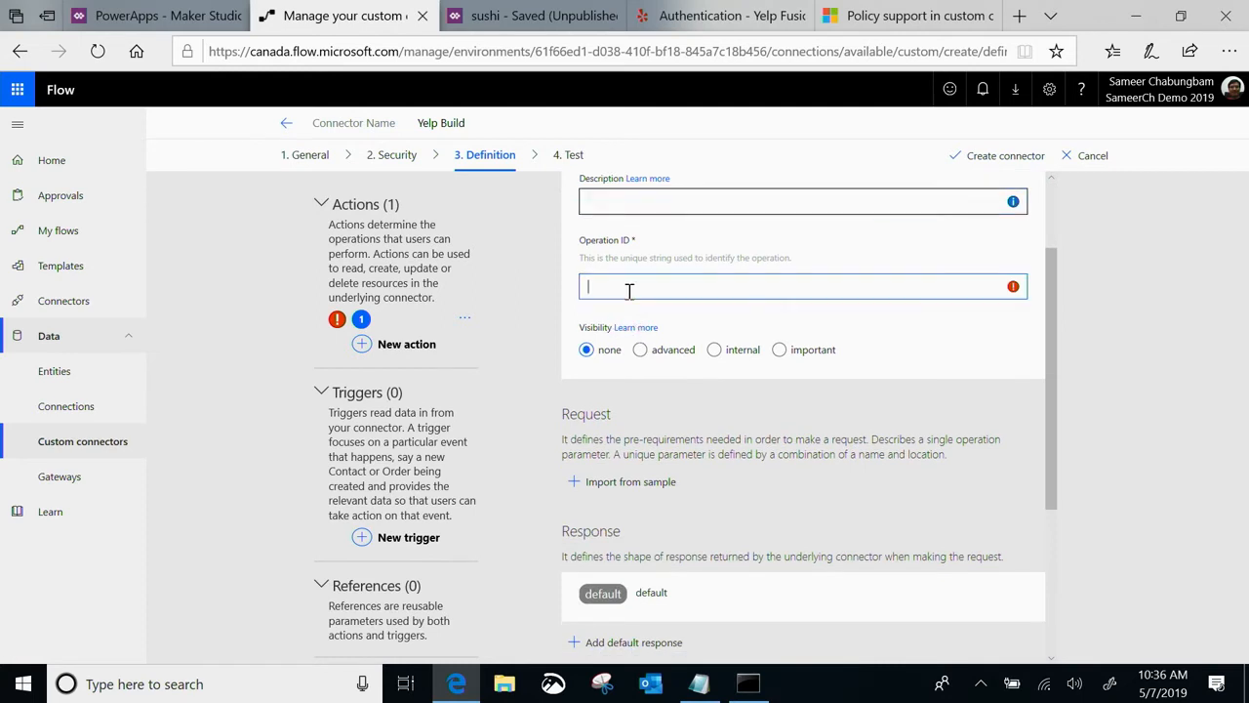
{"action": "type", "text": "Ser"}
{"action": "type", "text": "rchBusiness"}
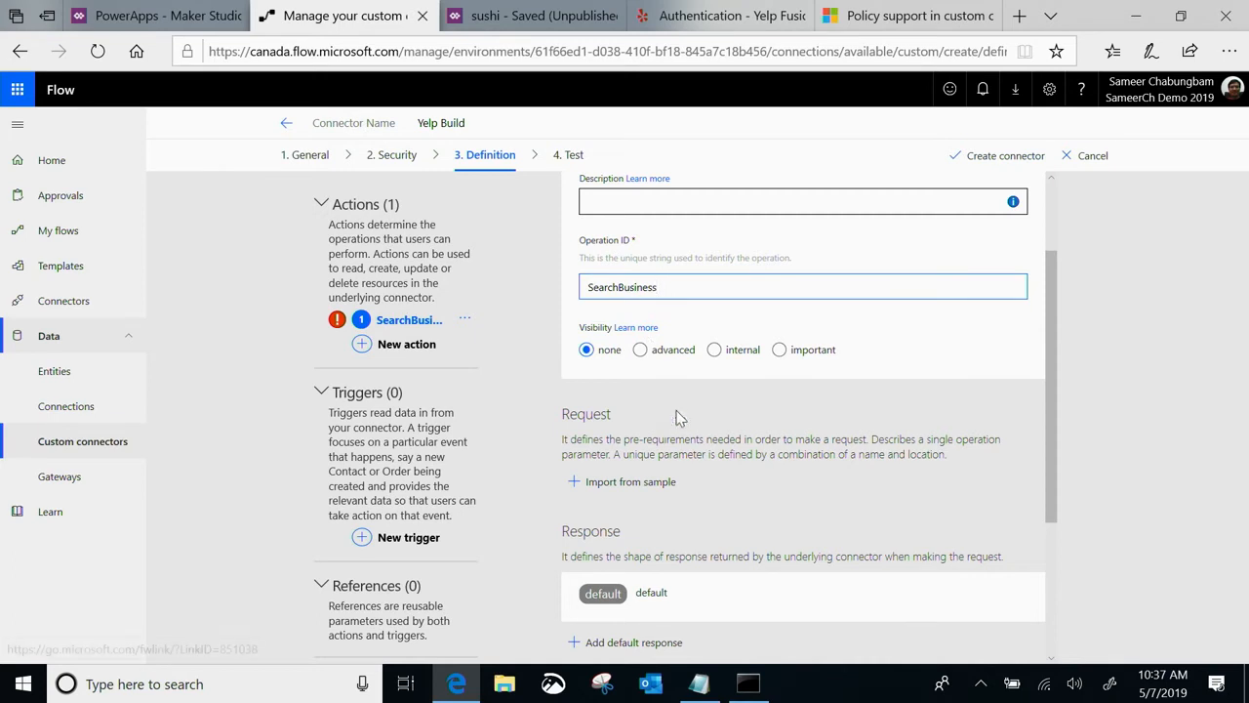
Start importing the SearchBusiness action's request from a sample, with GET as the verb
{"action": "scroll", "coordinate": [677, 430], "scroll_direction": "down", "scroll_amount": 2}
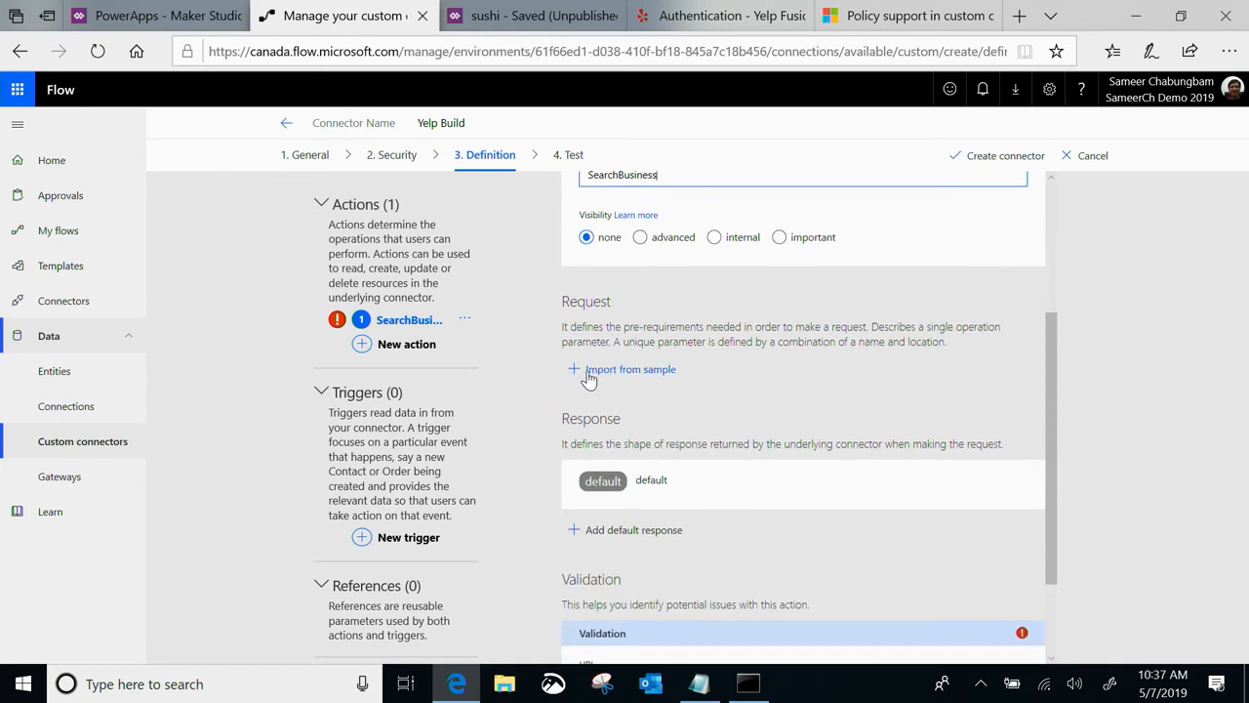
{"action": "left_click", "coordinate": [605, 369]}
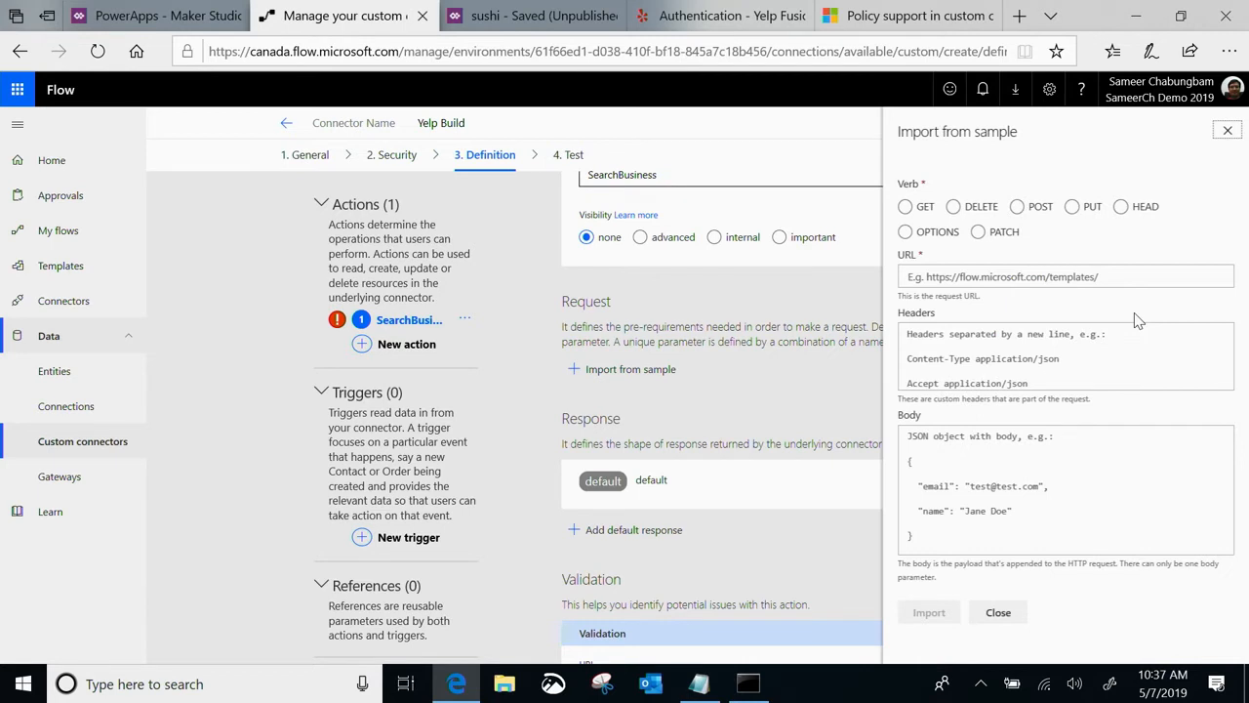
{"action": "left_click", "coordinate": [905, 207]}
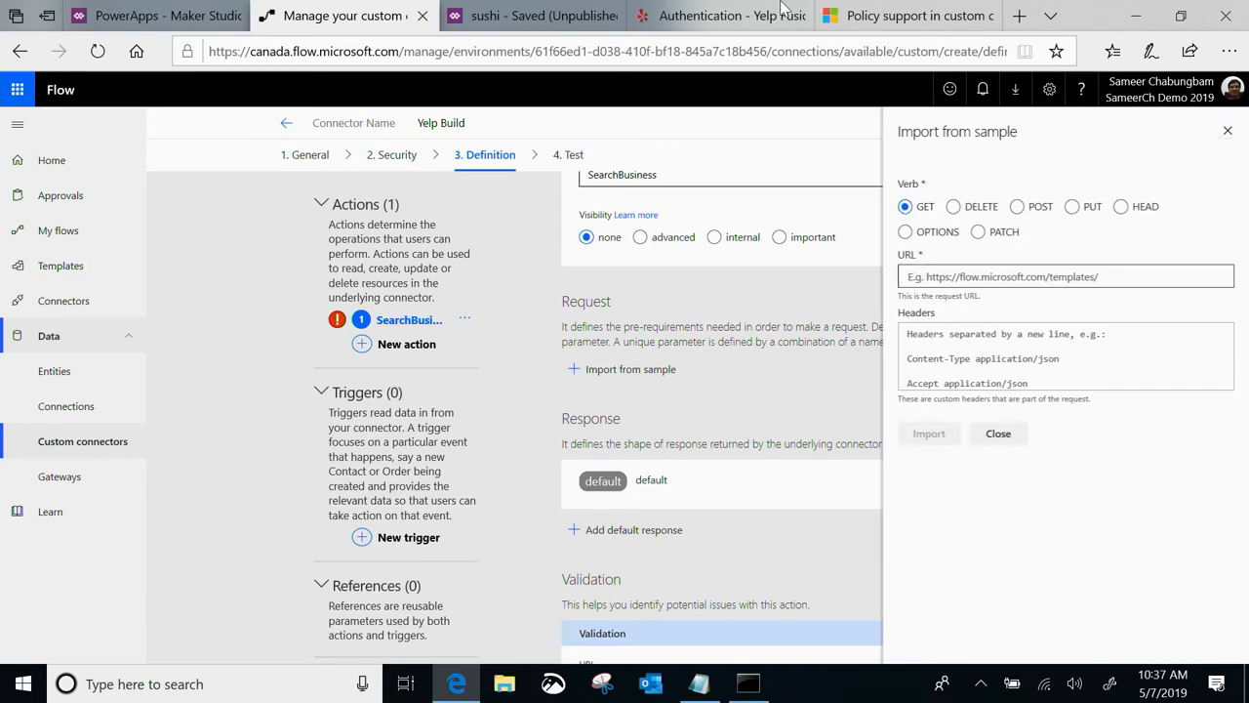
Look up the Business Endpoints page in the Yelp Fusion documentation for the request URL
{"action": "left_click", "coordinate": [688, 16]}
{"action": "scroll", "coordinate": [505, 258], "scroll_direction": "up", "scroll_amount": 1}
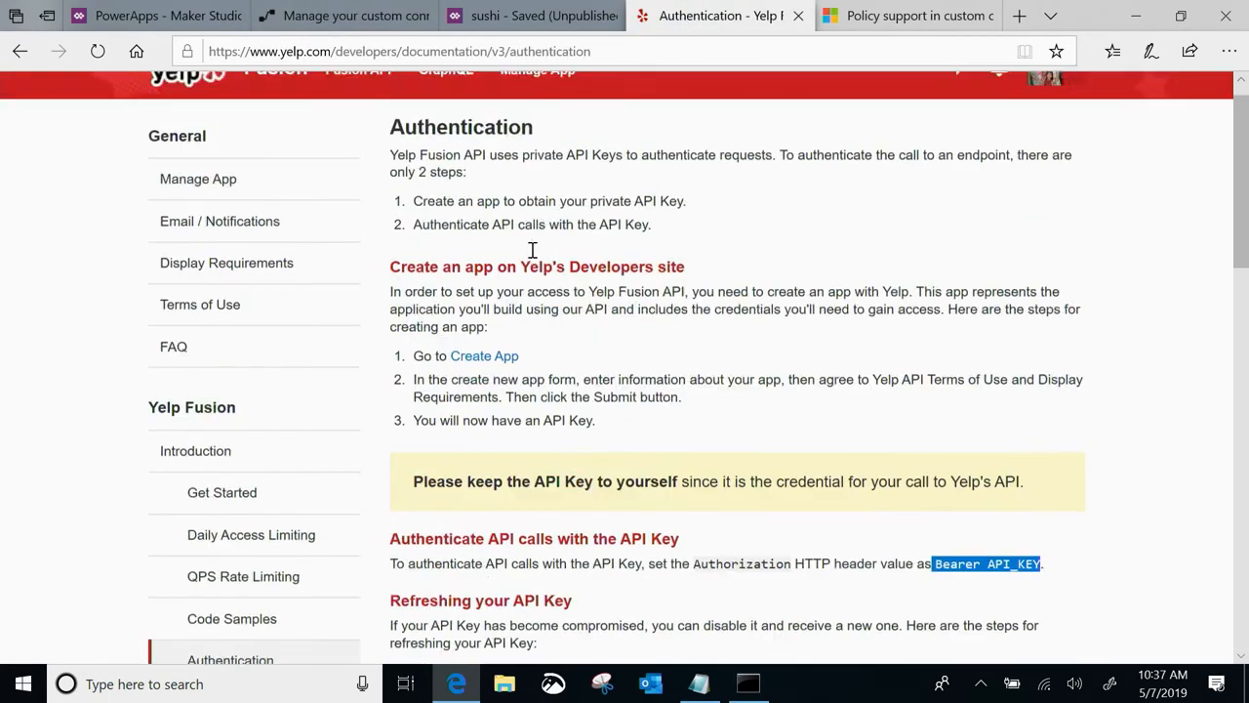
{"action": "scroll", "coordinate": [321, 460], "scroll_direction": "down", "scroll_amount": 3}
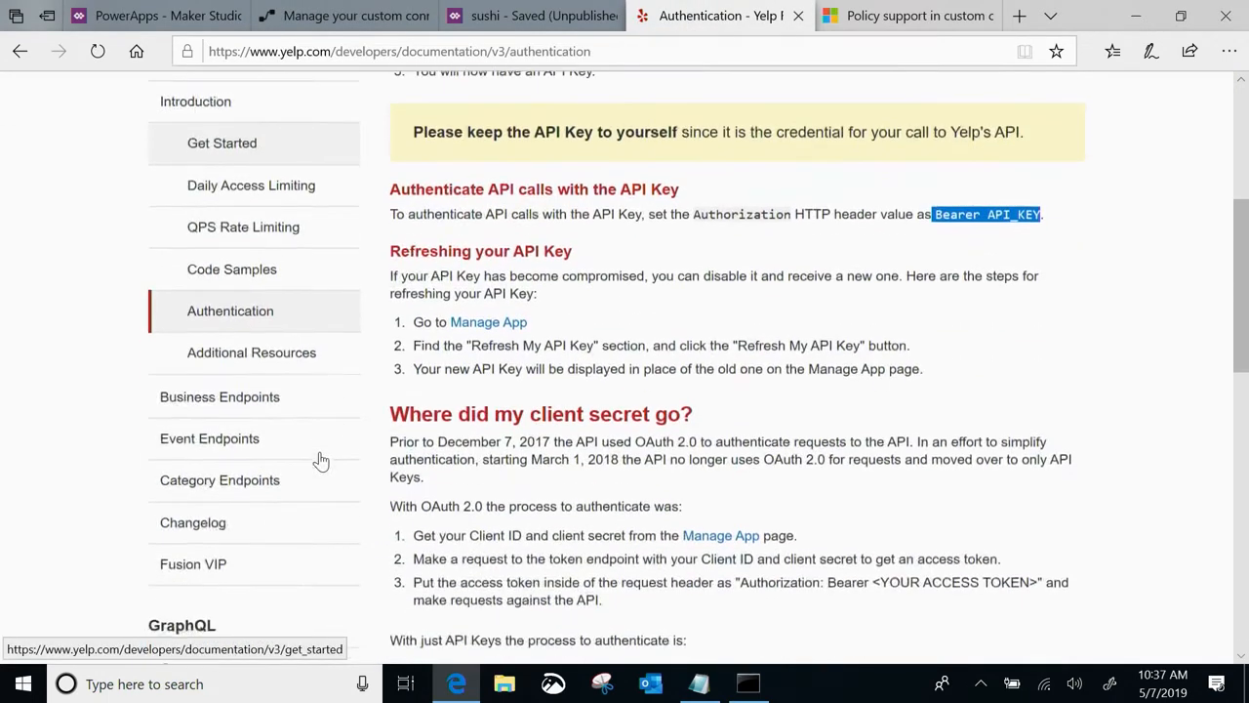
{"action": "left_click", "coordinate": [225, 410]}
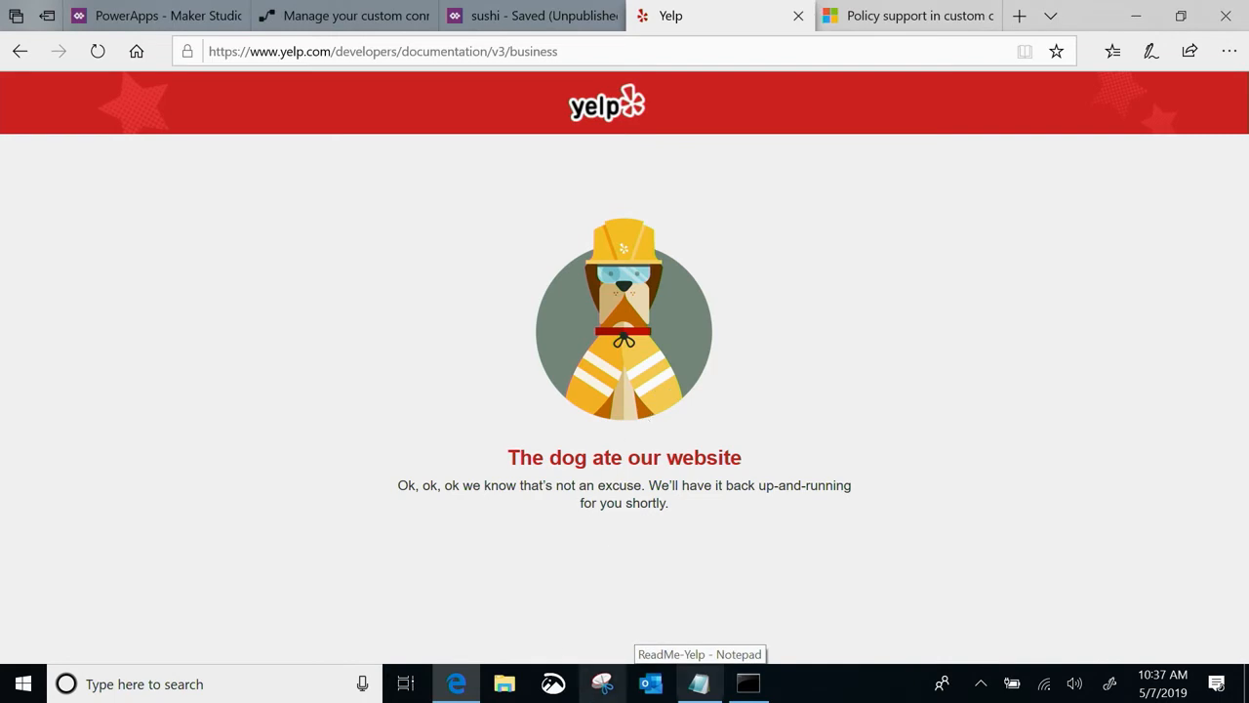
Switch to the ReadMe-Yelp notes in Notepad and copy the GET request URL for the Yelp business search
{"action": "left_click", "coordinate": [699, 683]}
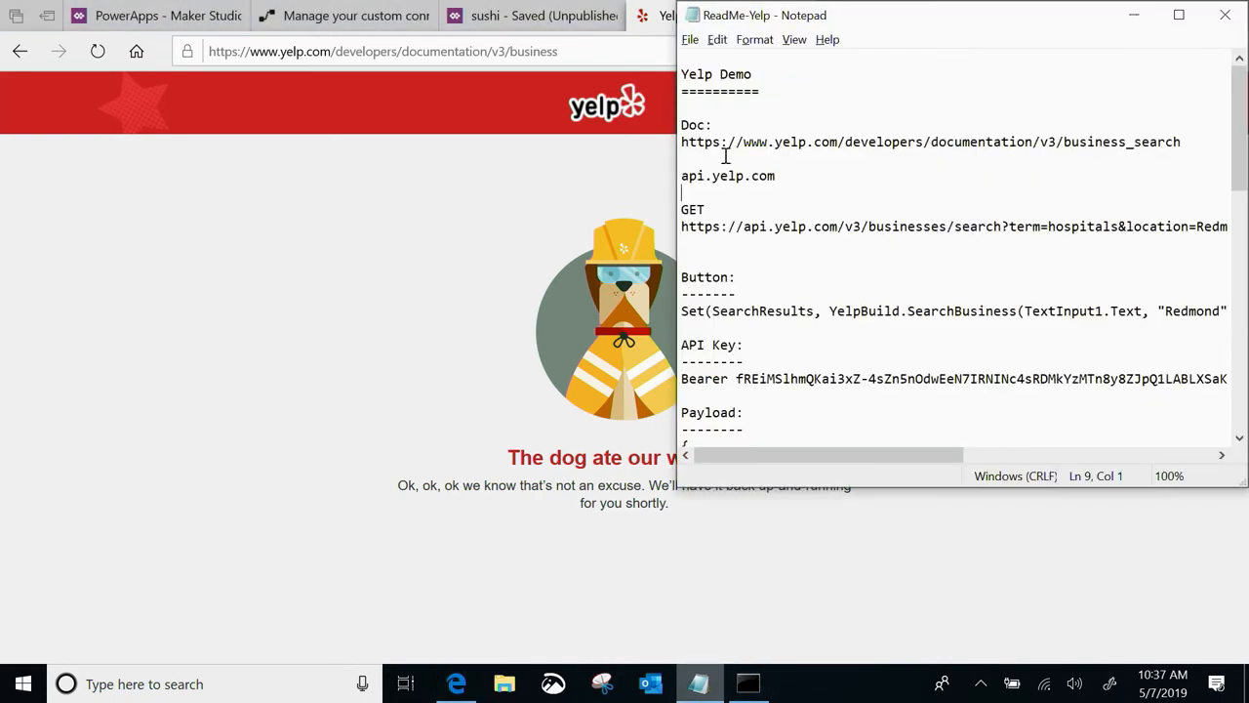
{"action": "left_click", "coordinate": [682, 226]}
{"action": "key", "text": "shift+Down"}
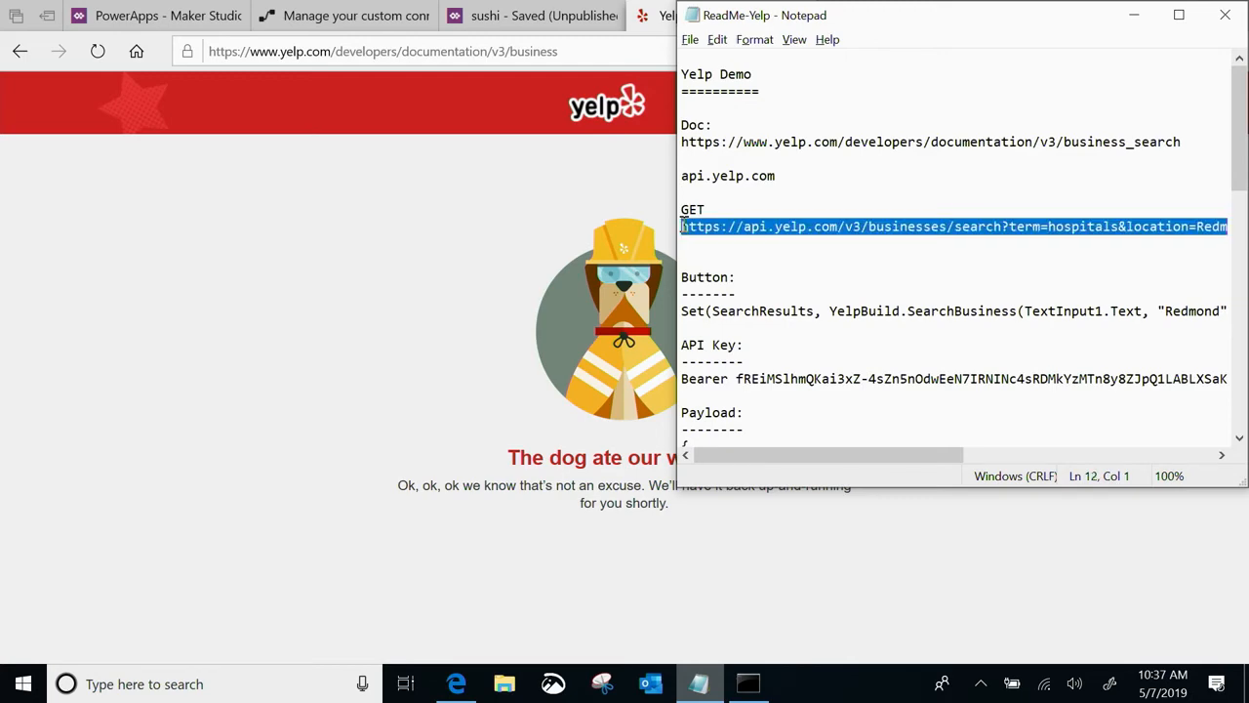
{"action": "left_click", "coordinate": [495, 16]}
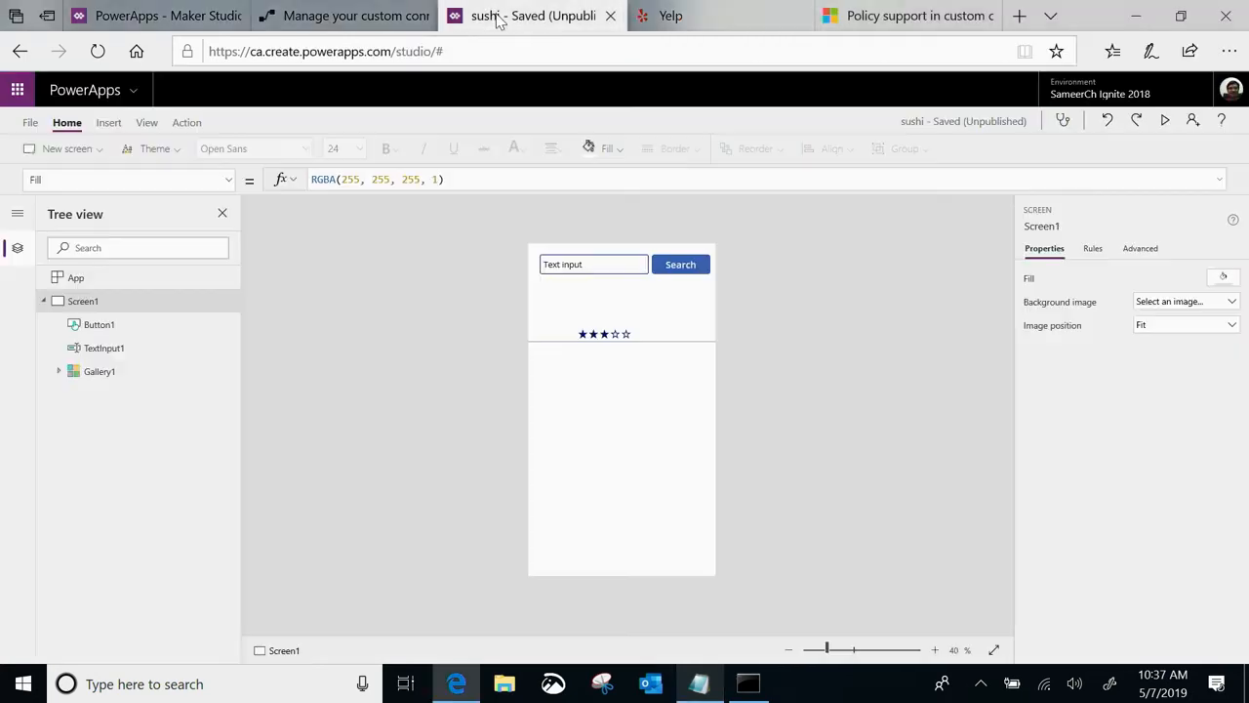
{"action": "left_click", "coordinate": [286, 13]}
{"action": "left_click", "coordinate": [930, 278]}
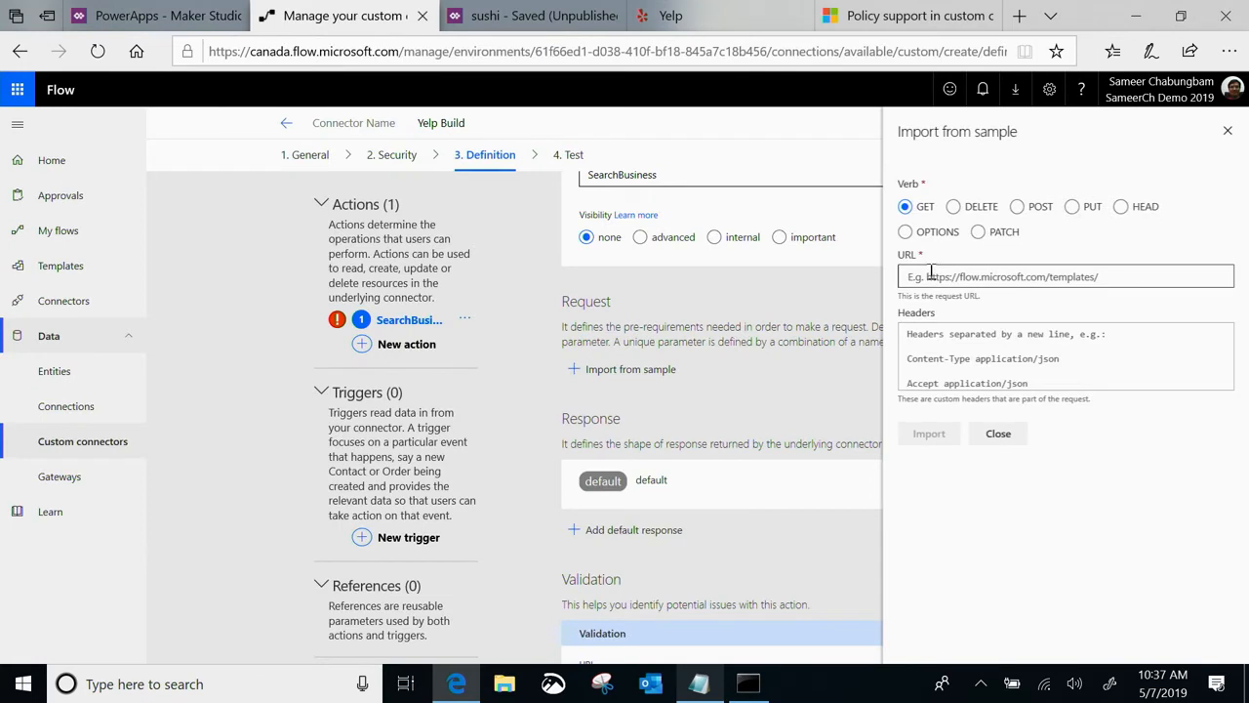
{"action": "key", "text": "ctrl+v"}
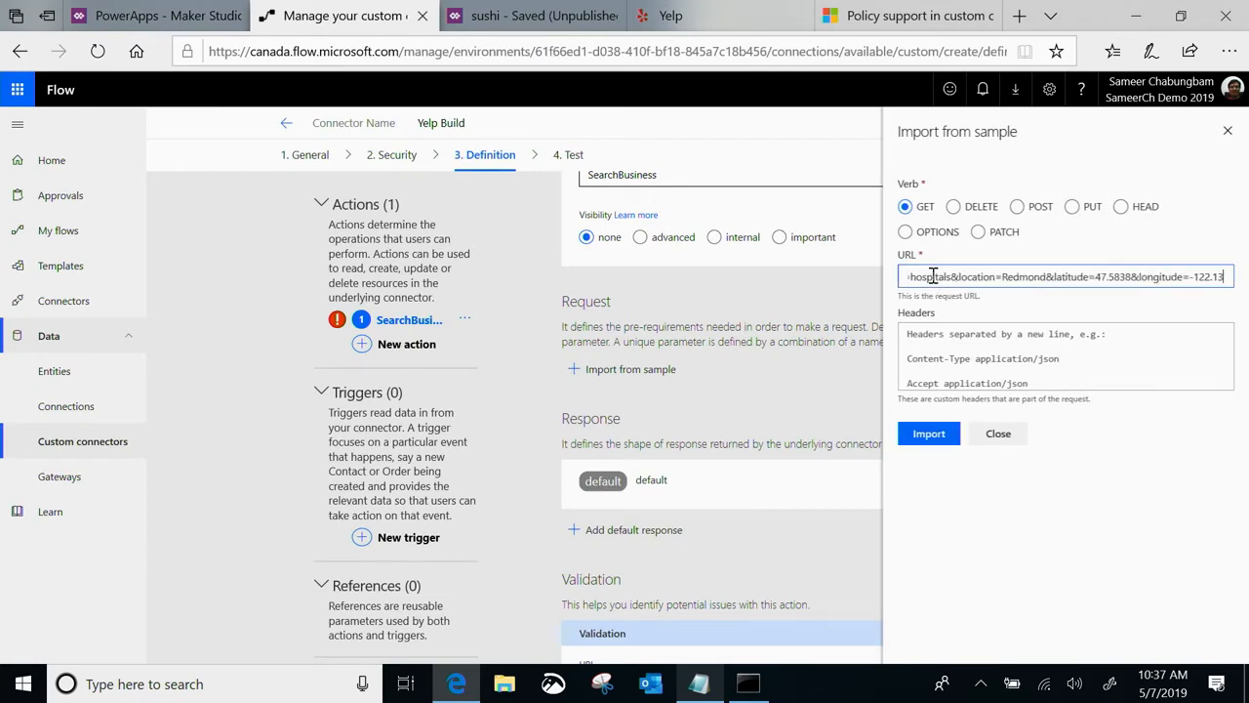
{"action": "left_click_drag", "start_coordinate": [930, 277], "coordinate": [859, 278]}
{"action": "left_click", "coordinate": [1009, 280]}
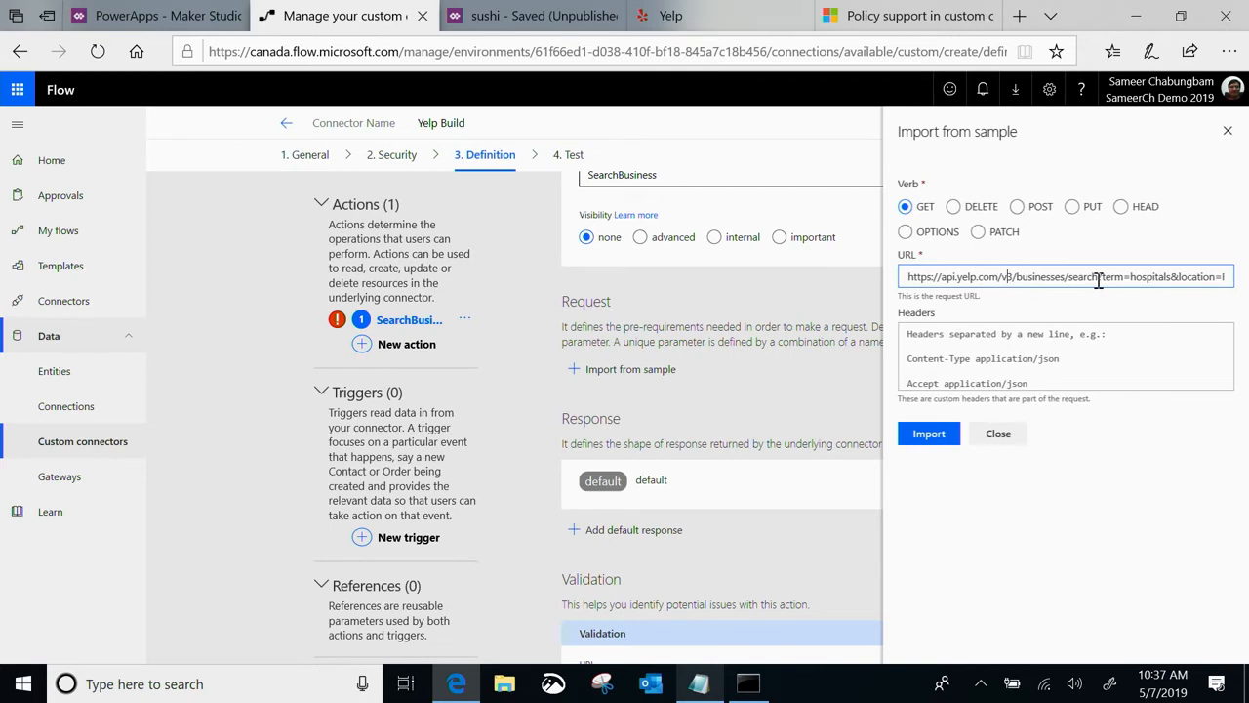
{"action": "left_click", "coordinate": [928, 436]}
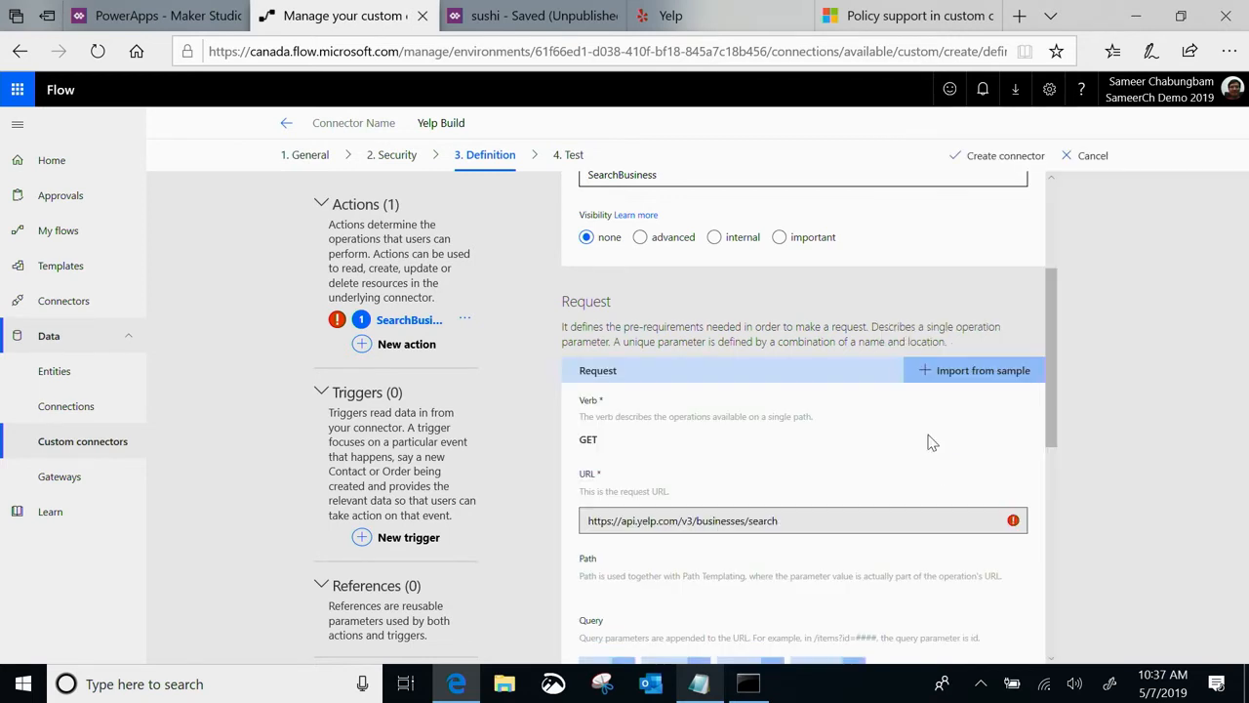
Make the "term" query parameter required and return to the action definition
{"action": "scroll", "coordinate": [794, 512], "scroll_direction": "down", "scroll_amount": 2}
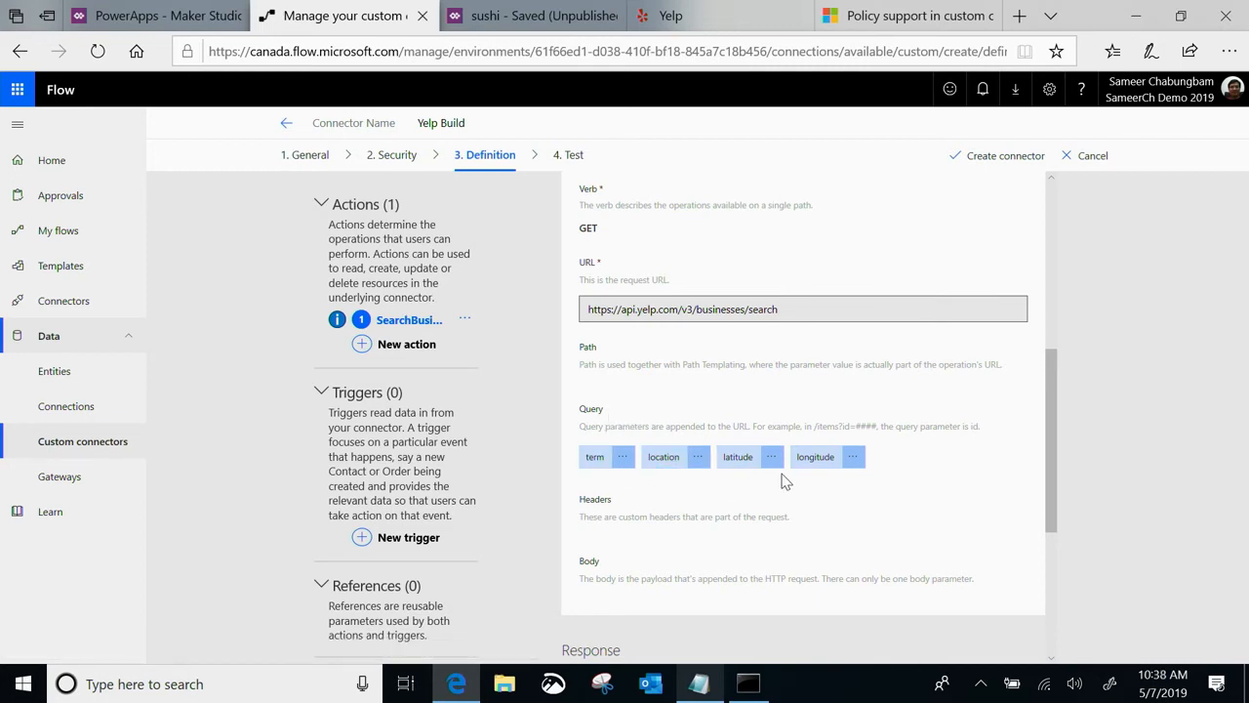
{"action": "left_click", "coordinate": [626, 462]}
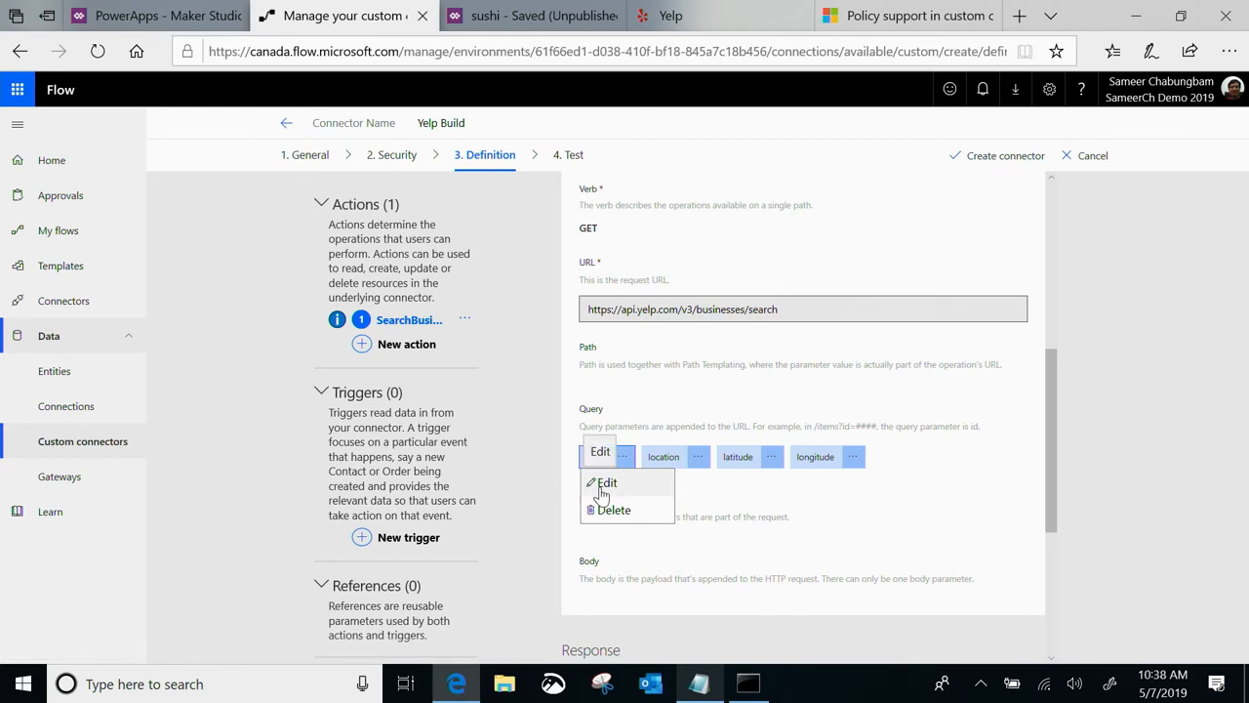
{"action": "left_click", "coordinate": [603, 484]}
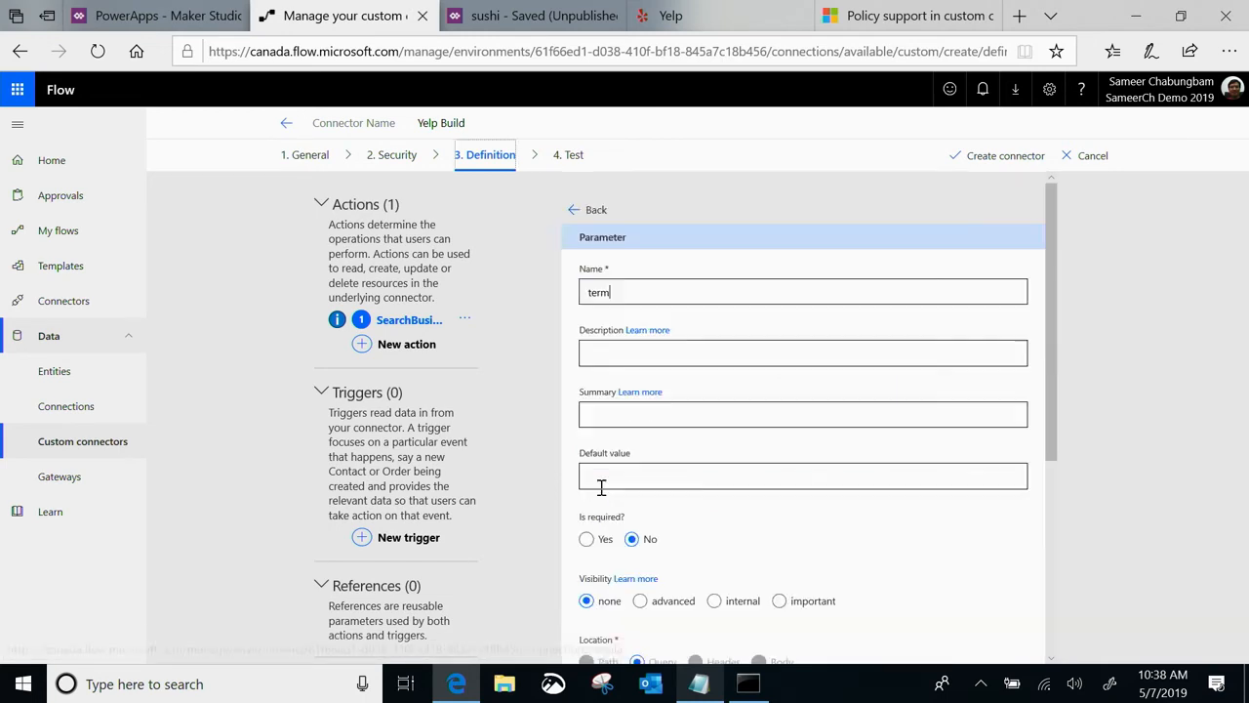
{"action": "scroll", "coordinate": [689, 475], "scroll_direction": "down", "scroll_amount": 1}
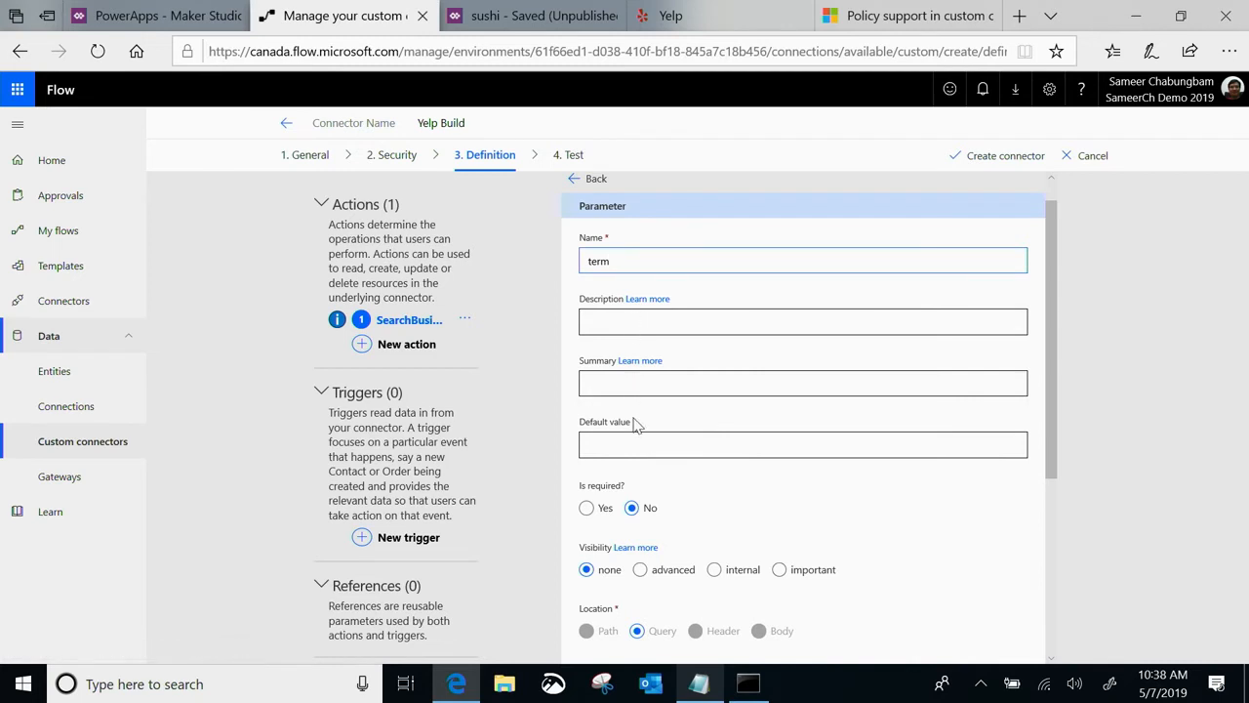
{"action": "scroll", "coordinate": [635, 425], "scroll_direction": "down", "scroll_amount": 2}
{"action": "left_click", "coordinate": [597, 441]}
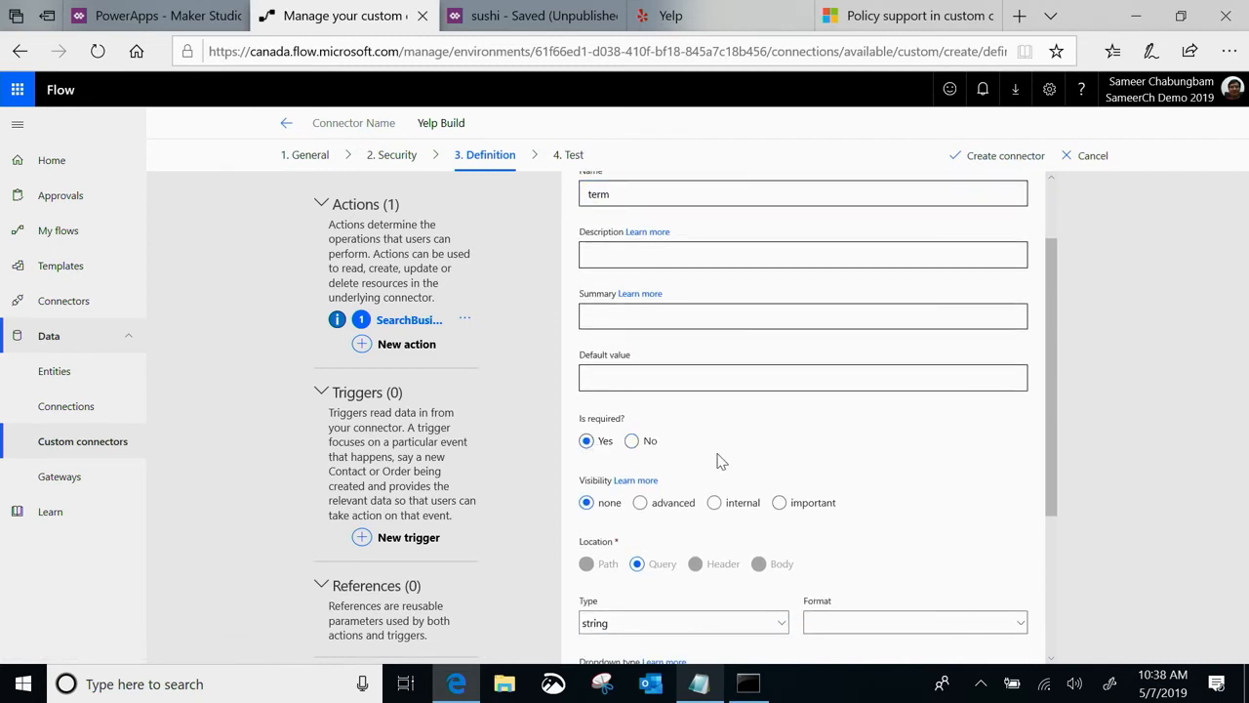
{"action": "scroll", "coordinate": [717, 460], "scroll_direction": "down", "scroll_amount": 2}
{"action": "scroll", "coordinate": [717, 459], "scroll_direction": "down", "scroll_amount": 3}
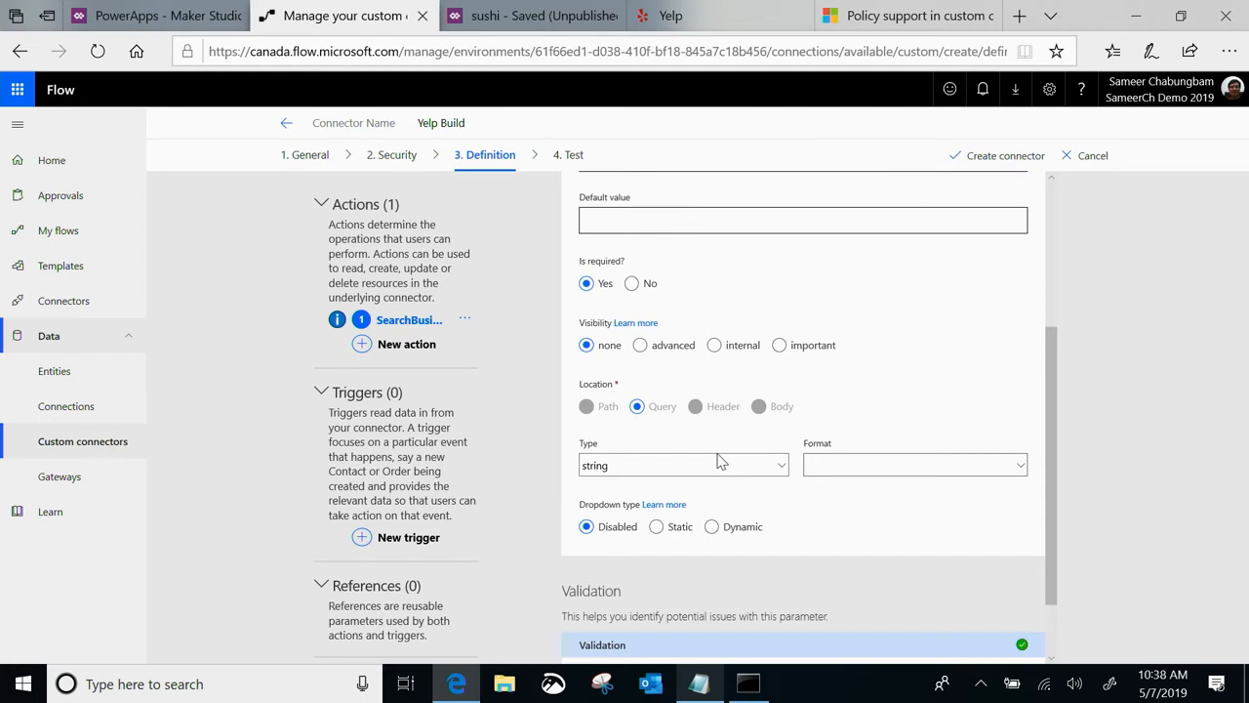
{"action": "scroll", "coordinate": [718, 459], "scroll_direction": "up", "scroll_amount": 8}
{"action": "left_click", "coordinate": [589, 210]}
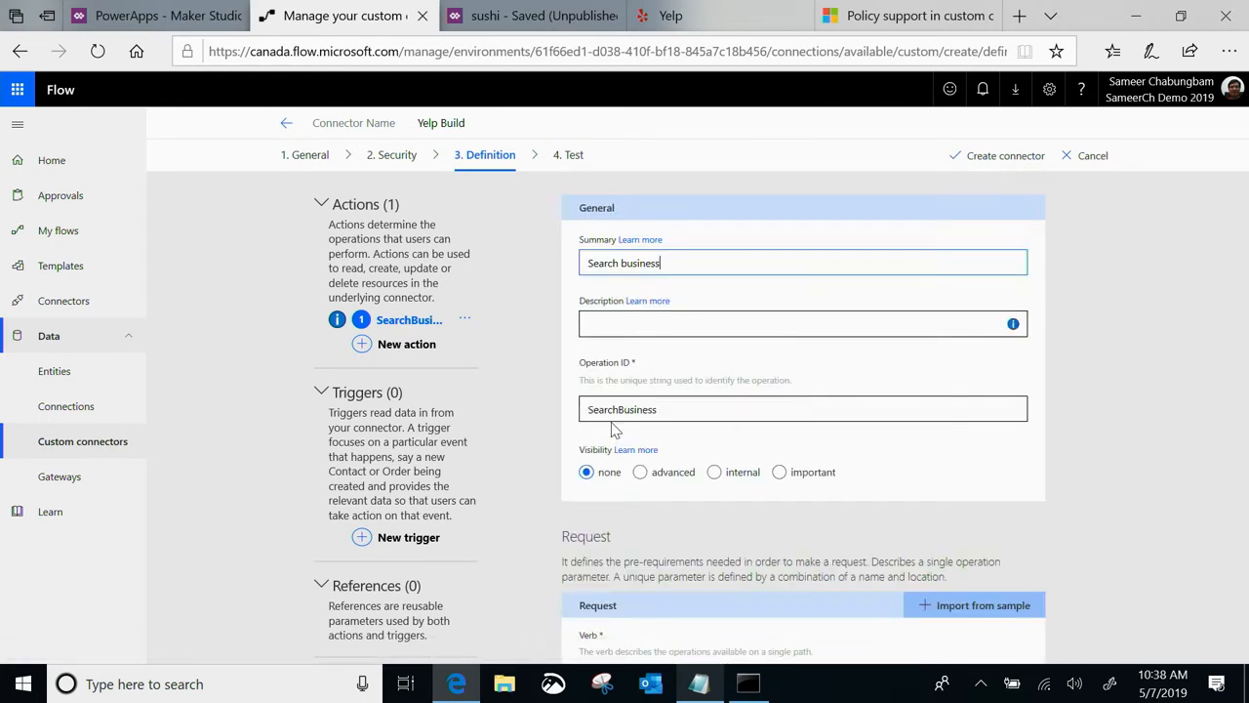
Make the "location" query parameter required and return to the action definition
{"action": "scroll", "coordinate": [656, 553], "scroll_direction": "down", "scroll_amount": 3}
{"action": "scroll", "coordinate": [591, 530], "scroll_direction": "down", "scroll_amount": 3}
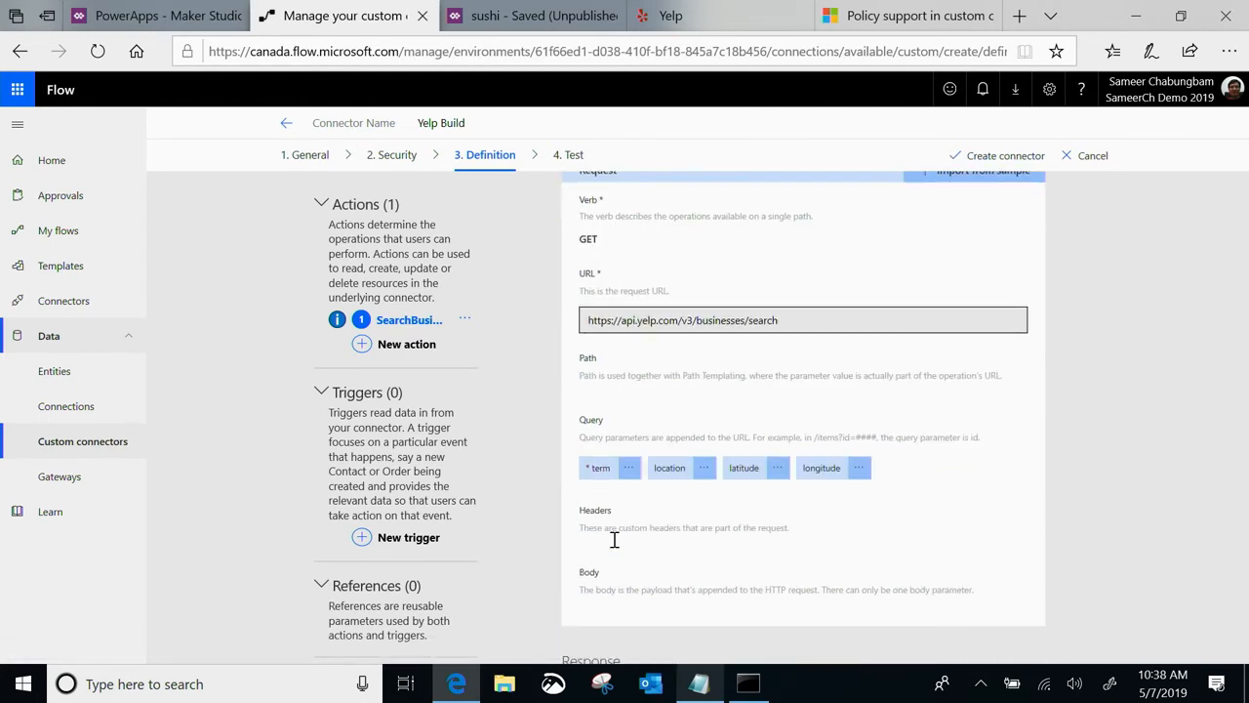
{"action": "left_click", "coordinate": [707, 468]}
{"action": "left_click", "coordinate": [676, 493]}
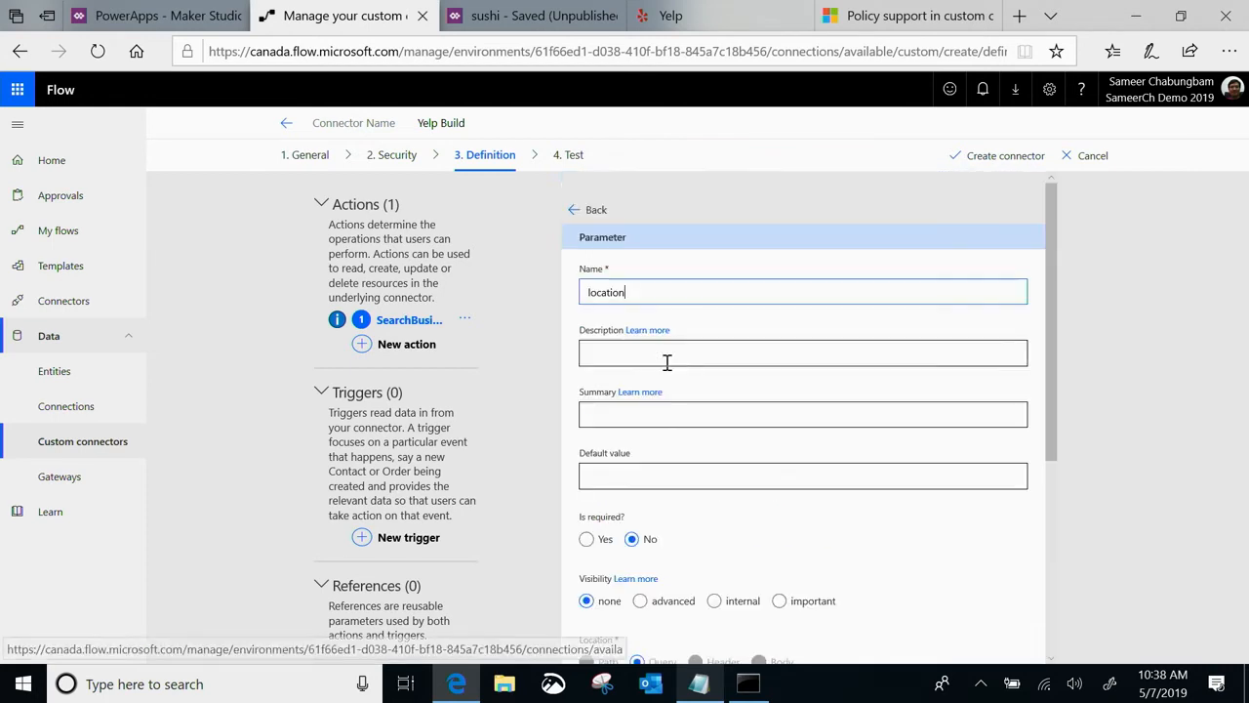
{"action": "scroll", "coordinate": [605, 514], "scroll_direction": "down", "scroll_amount": 1}
{"action": "left_click", "coordinate": [586, 481]}
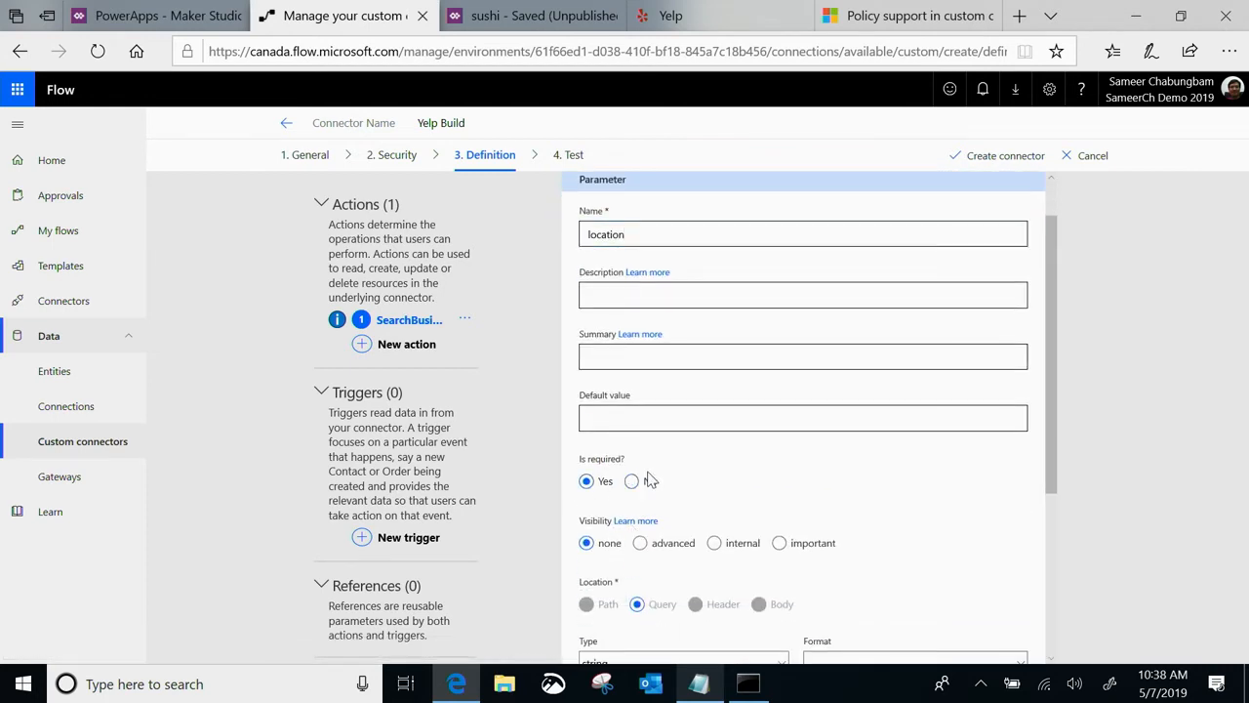
{"action": "scroll", "coordinate": [625, 468], "scroll_direction": "up", "scroll_amount": 1}
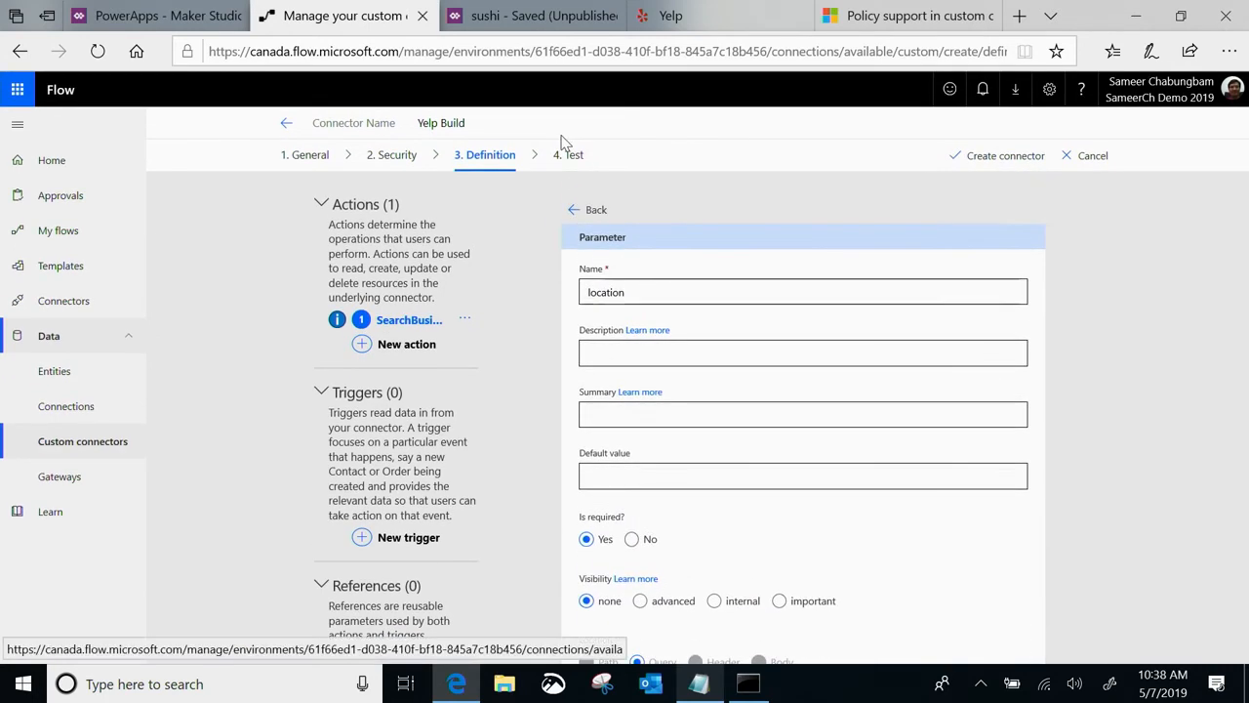
{"action": "left_click", "coordinate": [572, 209]}
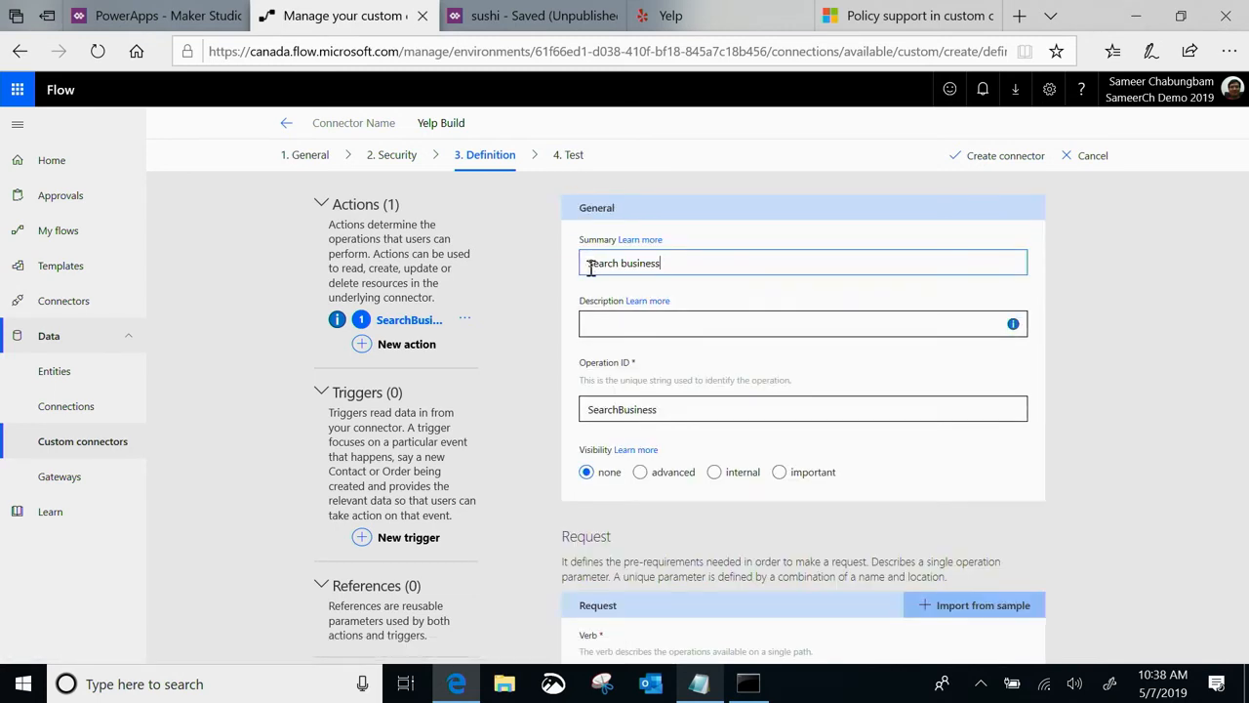
Open the SearchBusiness action's default response and start importing it from a sample
{"action": "scroll", "coordinate": [590, 269], "scroll_direction": "down", "scroll_amount": 5}
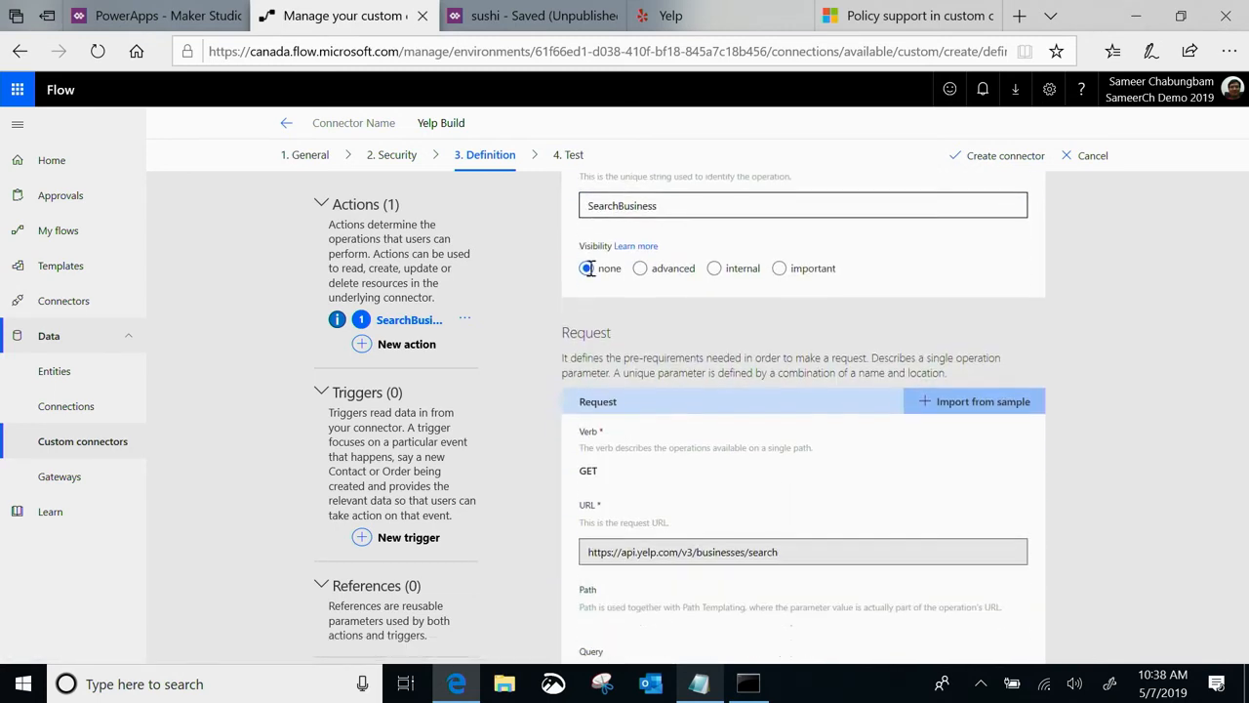
{"action": "scroll", "coordinate": [591, 270], "scroll_direction": "down", "scroll_amount": 3}
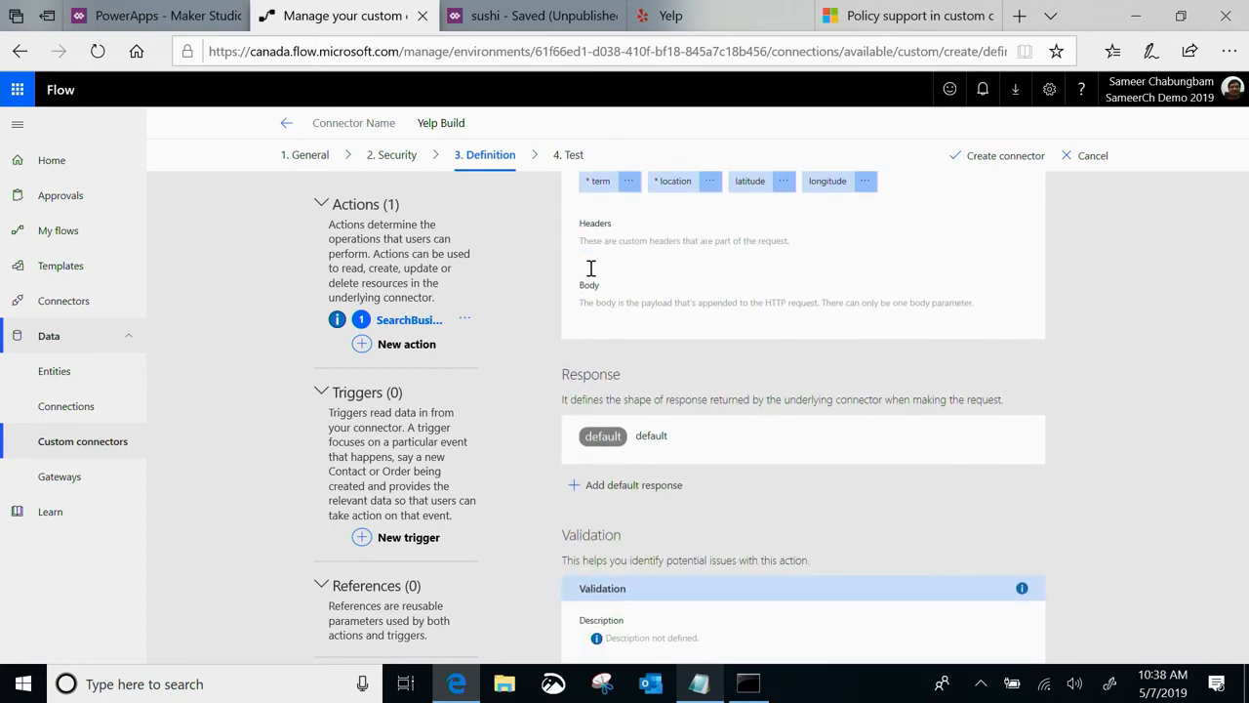
{"action": "left_click", "coordinate": [605, 441]}
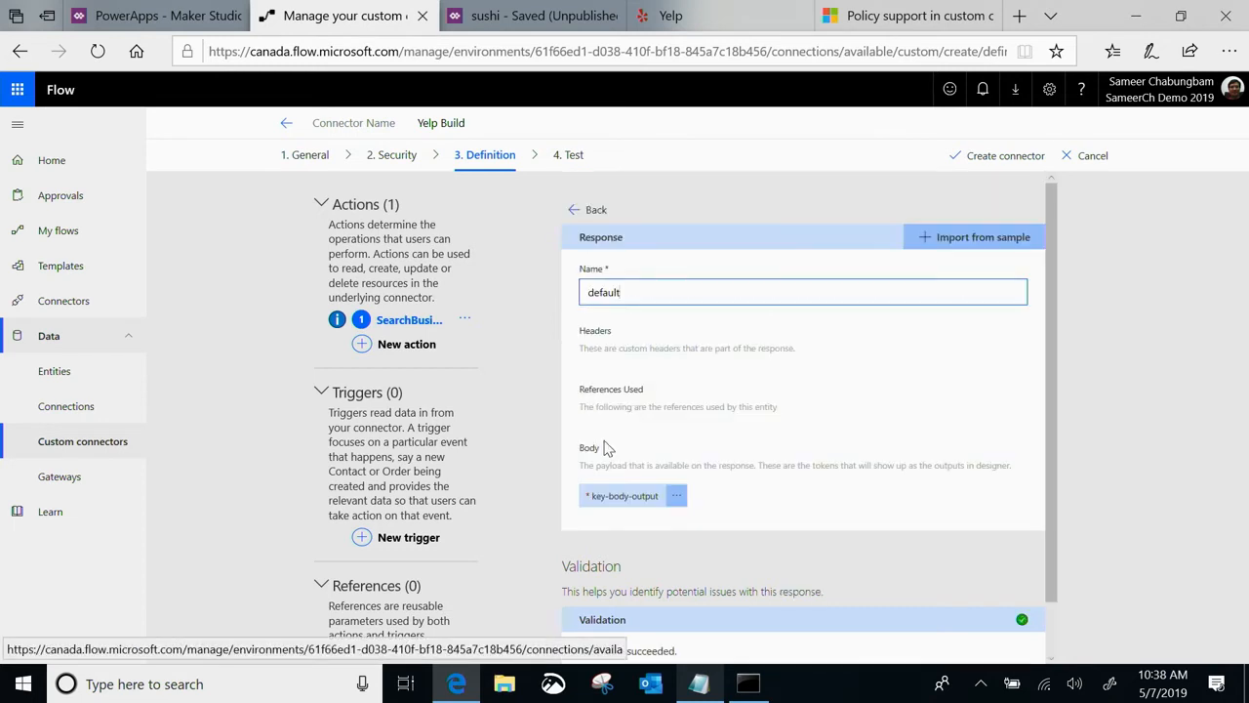
{"action": "left_click", "coordinate": [948, 238]}
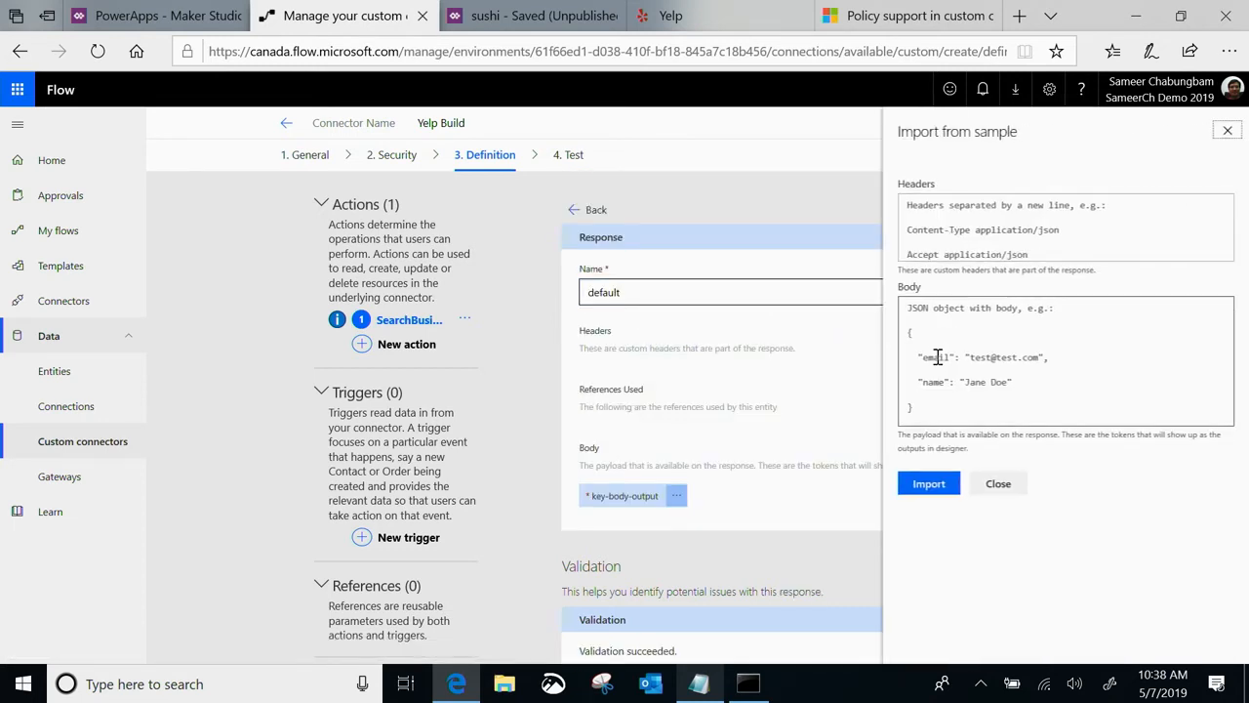
Switch to the Yelp developer documentation, reload it and open the Business Search endpoint page
{"action": "left_click", "coordinate": [692, 15]}
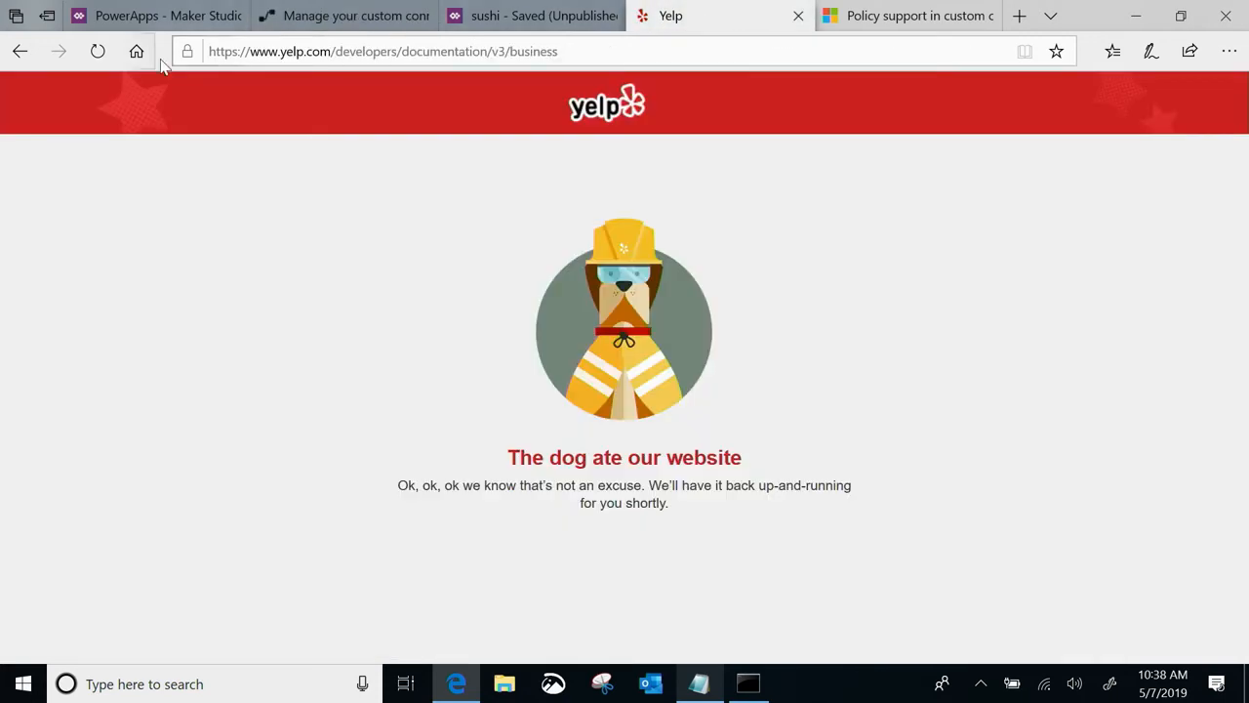
{"action": "left_click", "coordinate": [97, 51]}
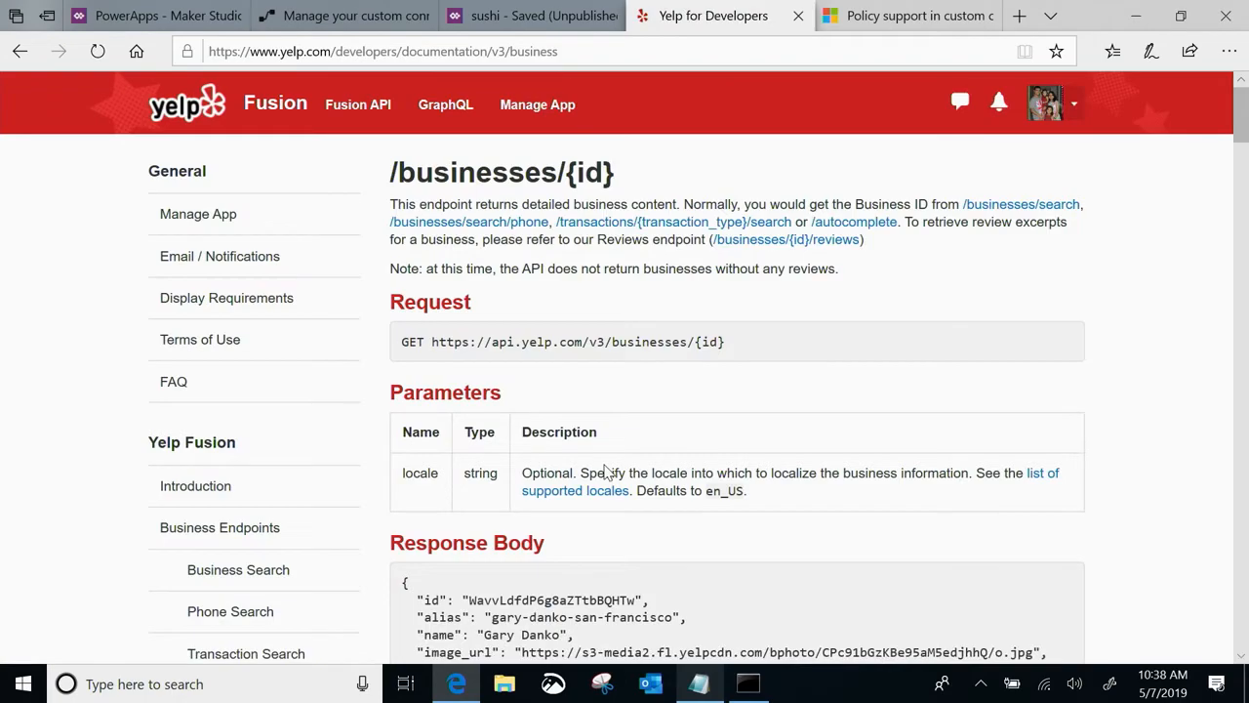
{"action": "scroll", "coordinate": [604, 472], "scroll_direction": "down", "scroll_amount": 2}
{"action": "left_click", "coordinate": [279, 407]}
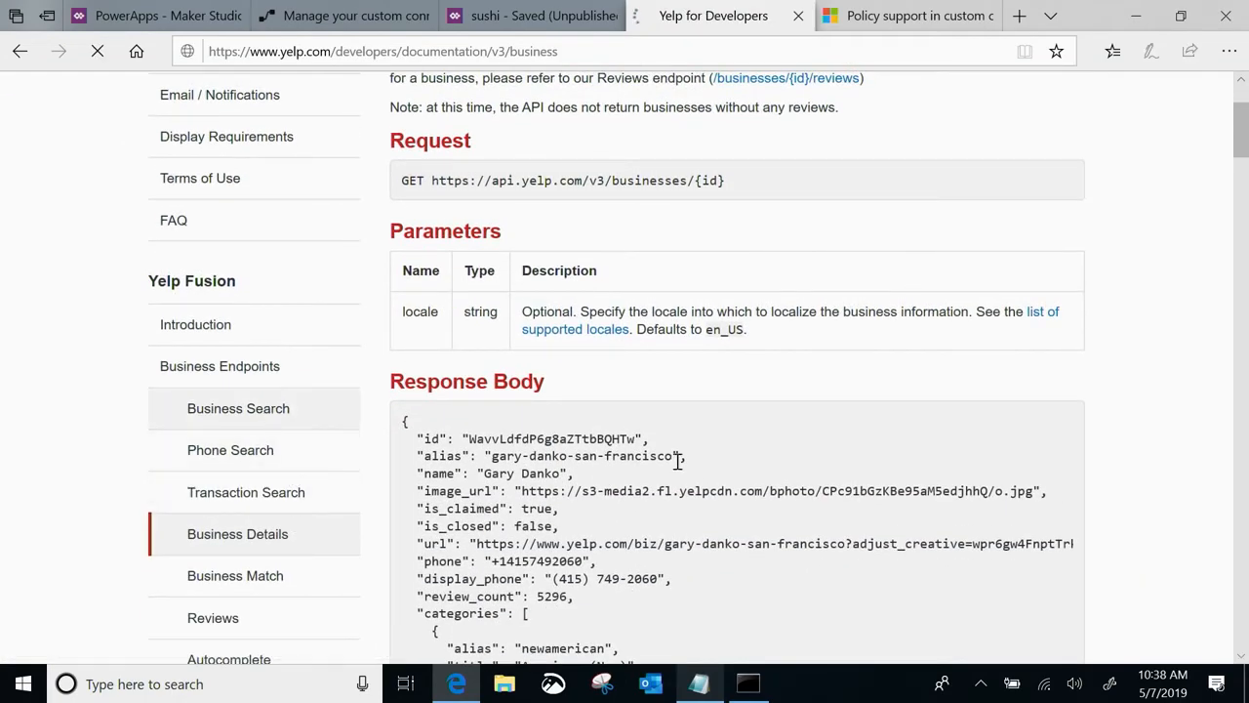
Examine the Business Search endpoint's sample response body, including the comment line that closes the businesses array
{"action": "scroll", "coordinate": [677, 461], "scroll_direction": "down", "scroll_amount": 1}
{"action": "scroll", "coordinate": [640, 468], "scroll_direction": "down", "scroll_amount": 15}
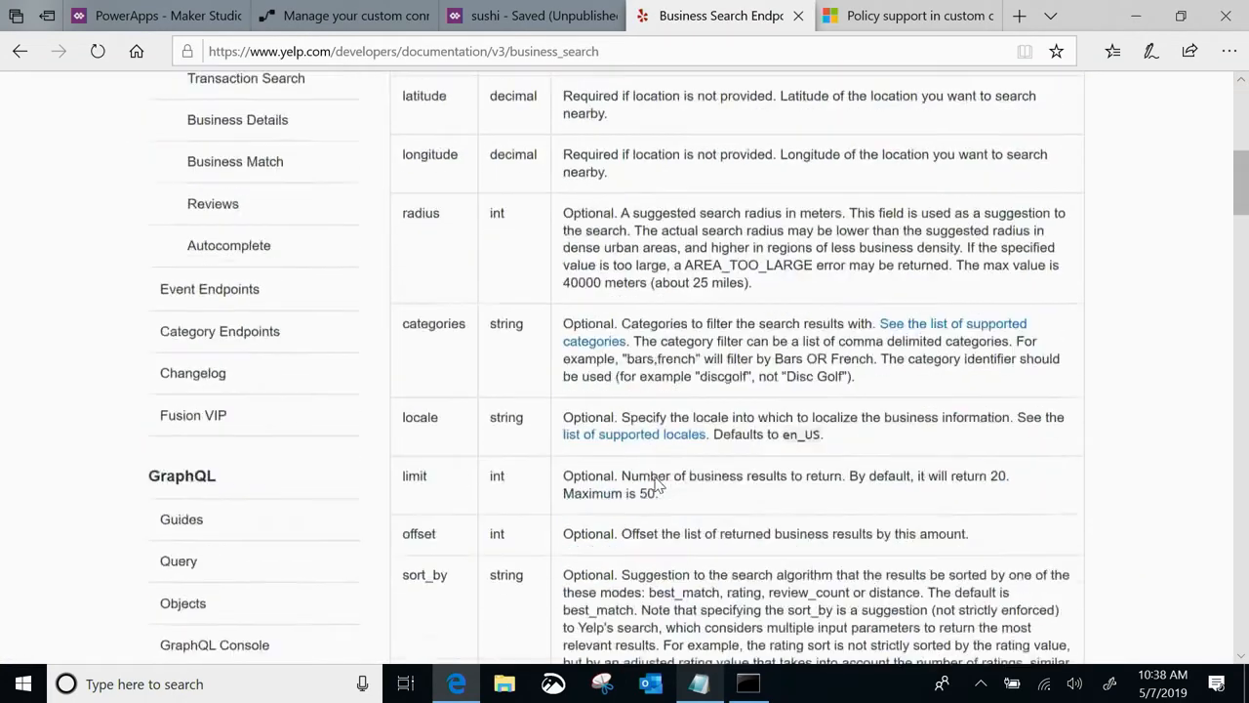
{"action": "scroll", "coordinate": [659, 483], "scroll_direction": "down", "scroll_amount": 5}
{"action": "scroll", "coordinate": [660, 483], "scroll_direction": "up", "scroll_amount": 1}
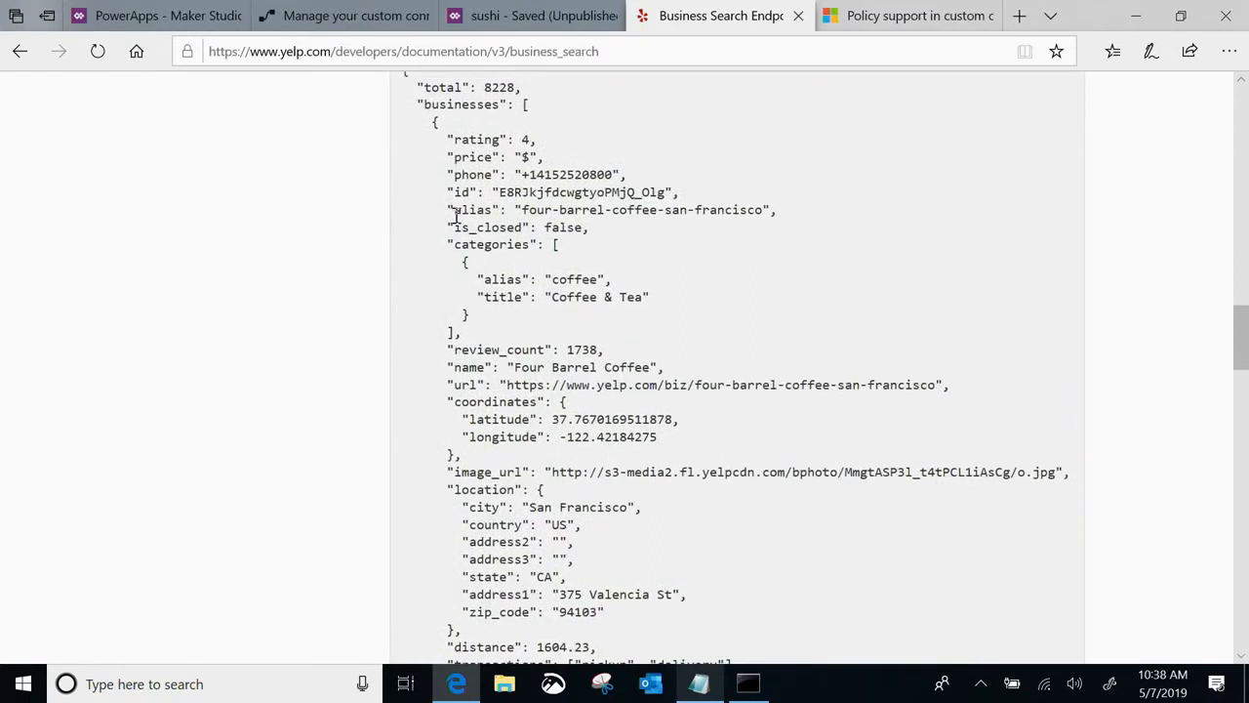
{"action": "scroll", "coordinate": [455, 217], "scroll_direction": "up", "scroll_amount": 1}
{"action": "scroll", "coordinate": [455, 217], "scroll_direction": "up", "scroll_amount": 1}
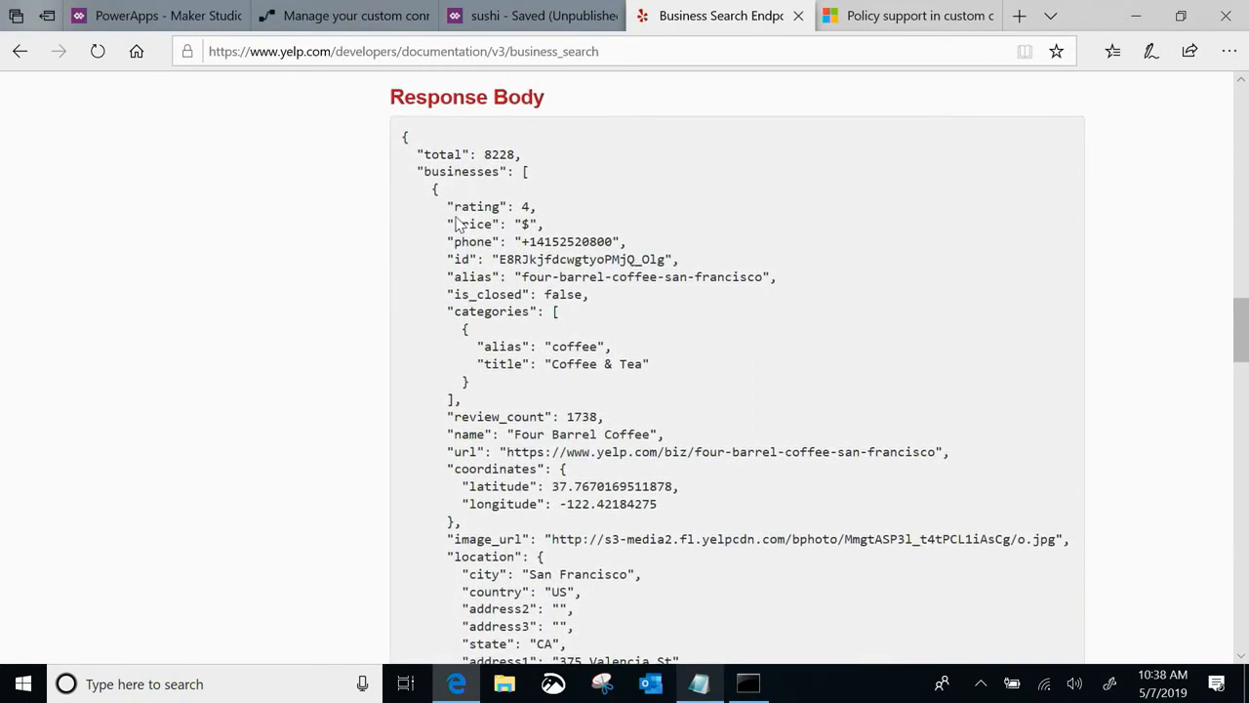
{"action": "scroll", "coordinate": [455, 222], "scroll_direction": "down", "scroll_amount": 2}
{"action": "scroll", "coordinate": [460, 223], "scroll_direction": "down", "scroll_amount": 1}
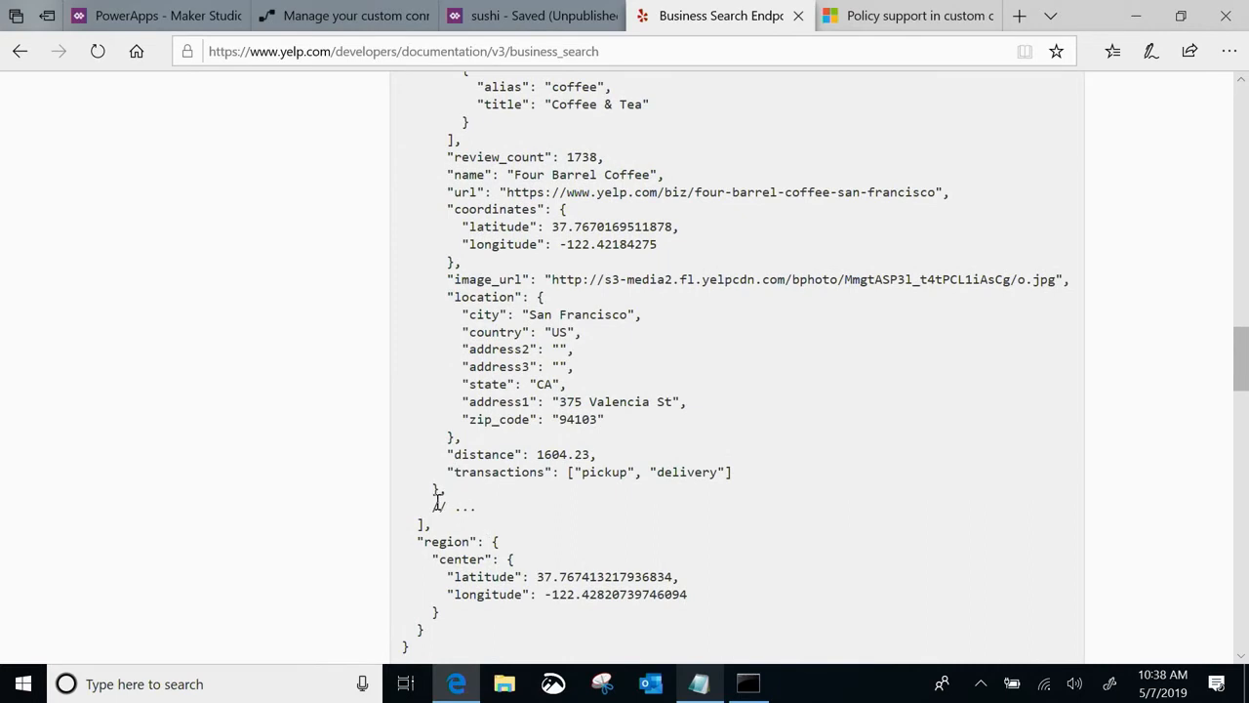
{"action": "left_click_drag", "start_coordinate": [432, 507], "coordinate": [514, 524]}
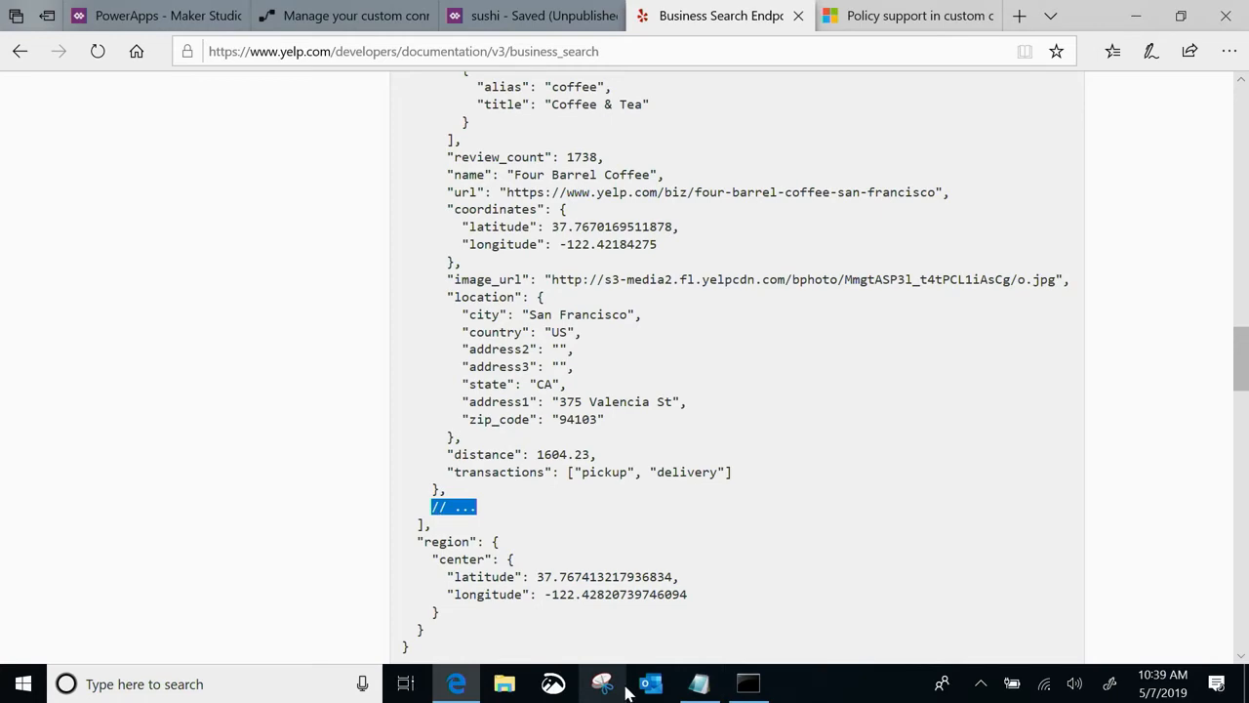
Switch to the ReadMe-Yelp notes in Notepad and copy the complete JSON sample under the "Payload:" heading
{"action": "left_click", "coordinate": [701, 685]}
{"action": "scroll", "coordinate": [855, 402], "scroll_direction": "down", "scroll_amount": 7}
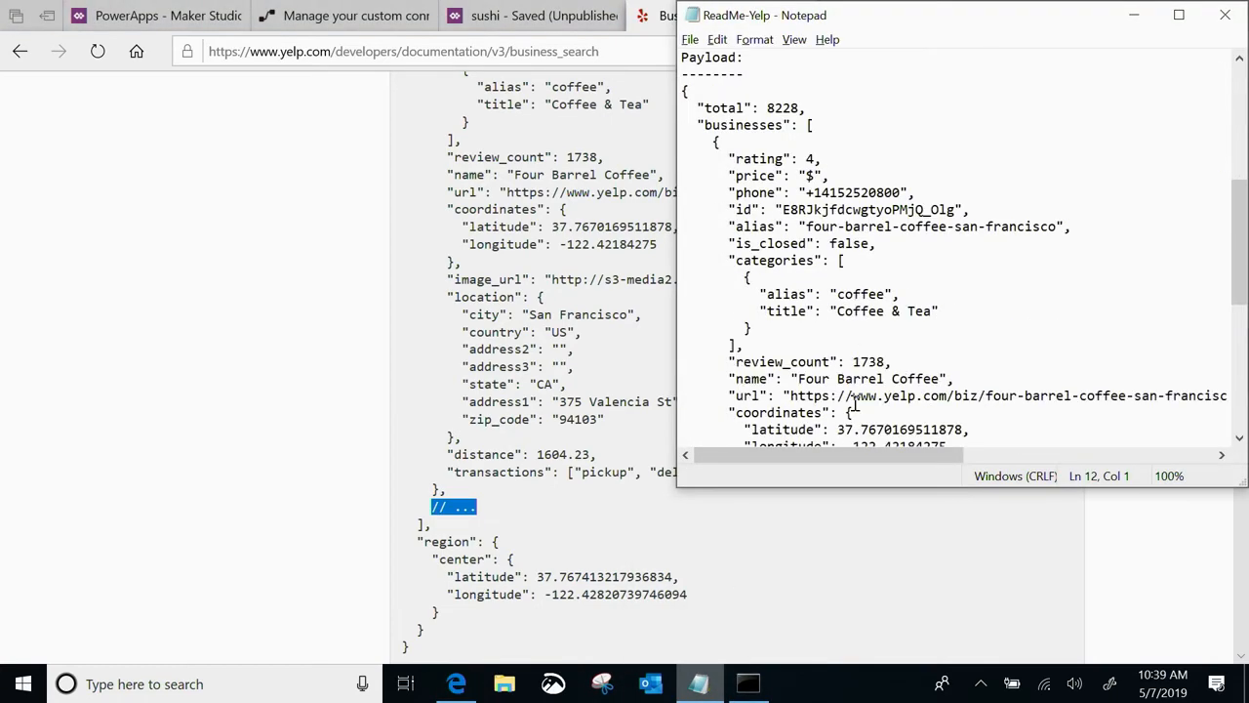
{"action": "scroll", "coordinate": [854, 402], "scroll_direction": "up", "scroll_amount": 1}
{"action": "left_click", "coordinate": [684, 142]}
{"action": "scroll", "coordinate": [838, 371], "scroll_direction": "down", "scroll_amount": 9}
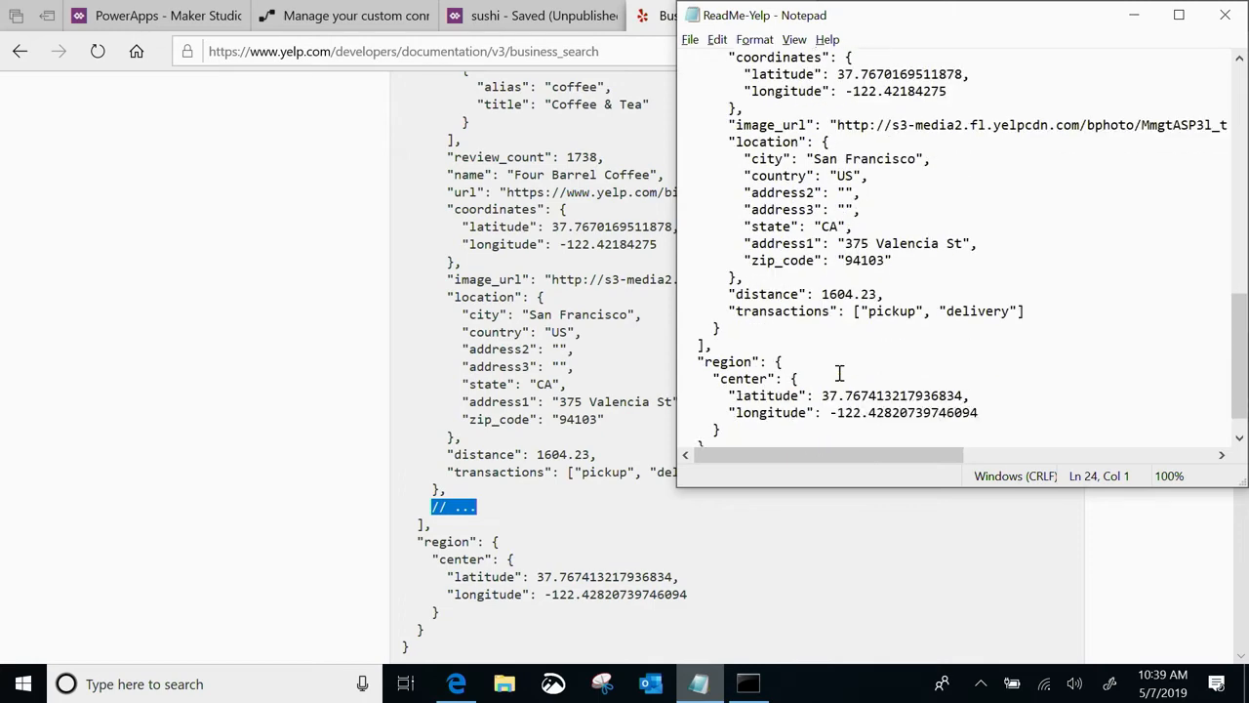
{"action": "left_click", "coordinate": [730, 429], "text": "shift"}
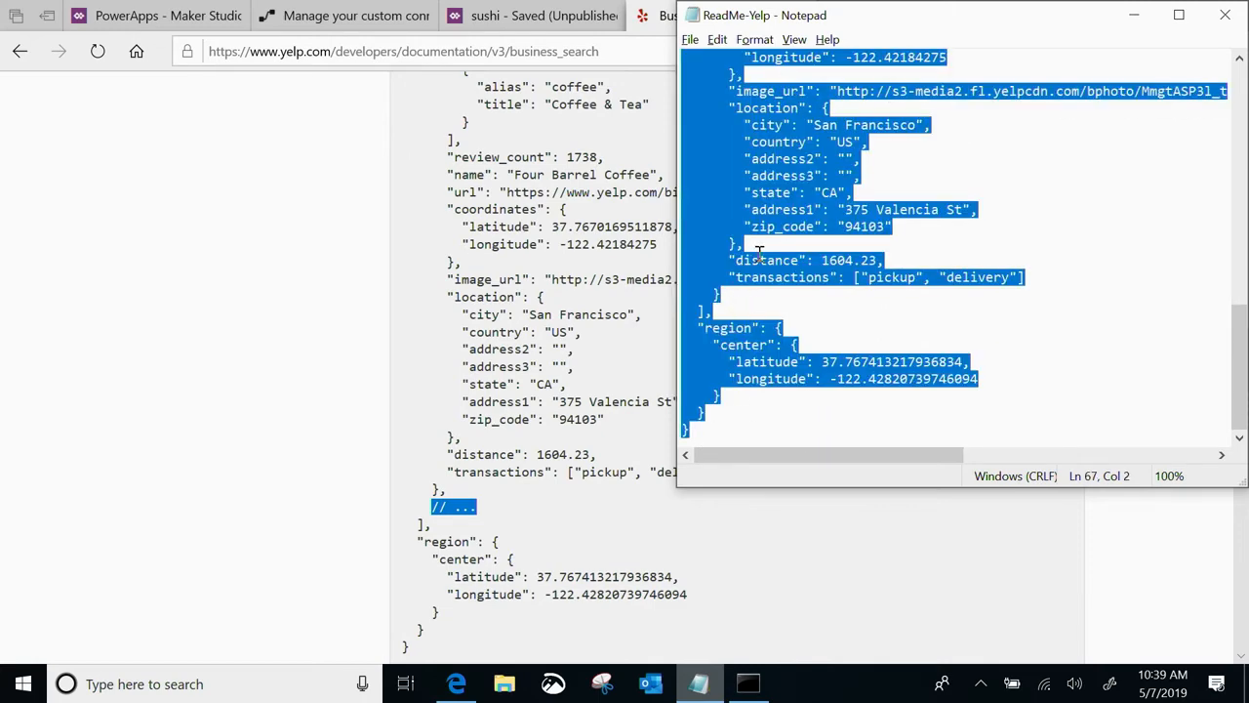
Back in Flow, import the copied JSON payload as the default response's body and return to the action definition
{"action": "left_click", "coordinate": [322, 16]}
{"action": "left_click", "coordinate": [971, 381]}
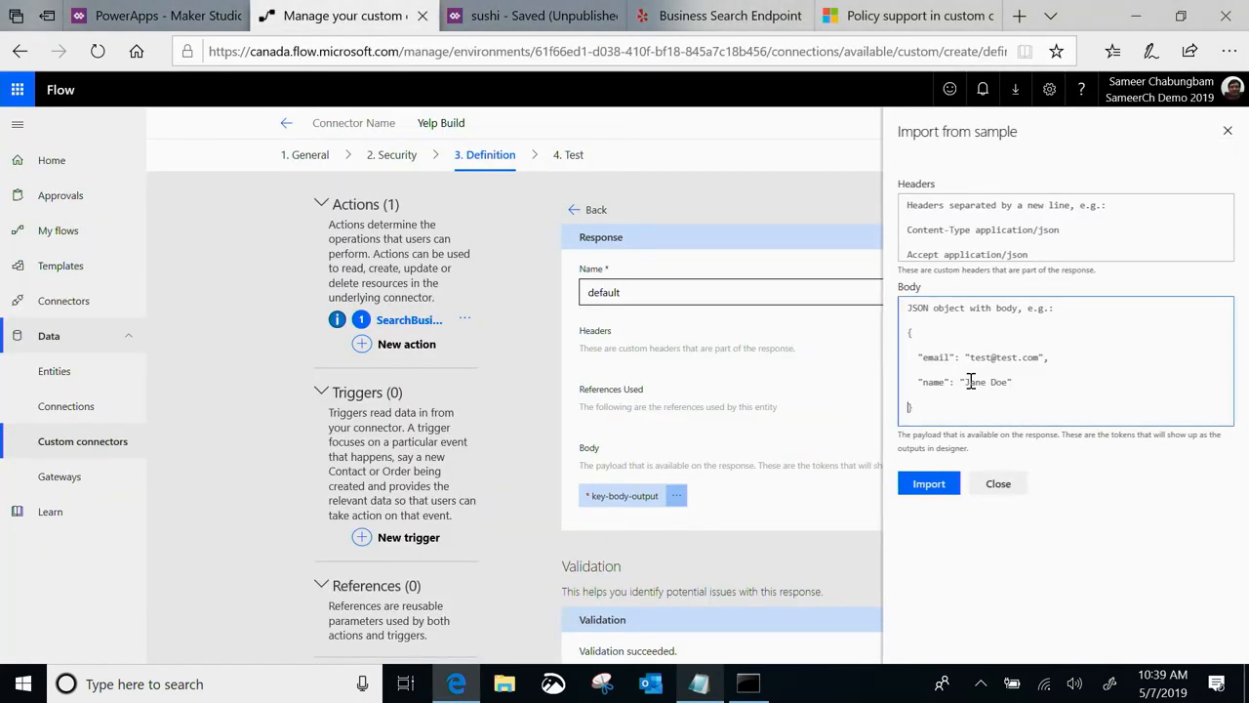
{"action": "key", "text": "ctrl+v"}
{"action": "left_click", "coordinate": [922, 483]}
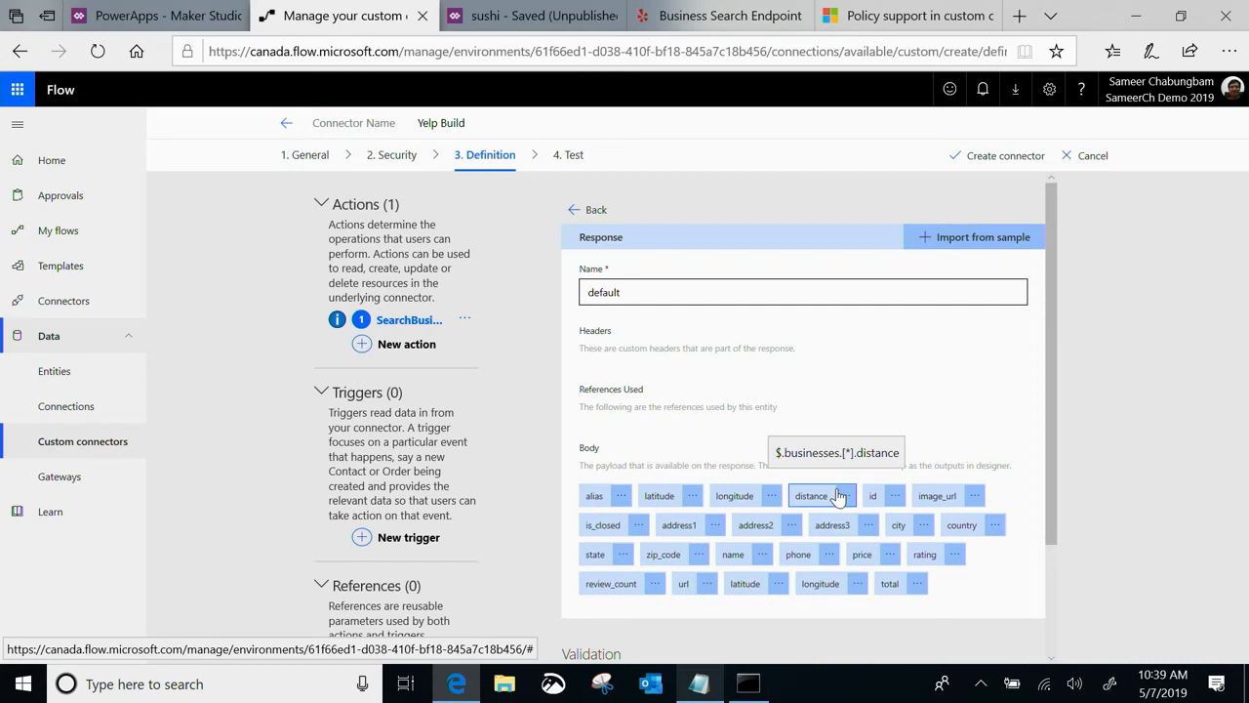
{"action": "scroll", "coordinate": [834, 495], "scroll_direction": "down", "scroll_amount": 2}
{"action": "scroll", "coordinate": [834, 468], "scroll_direction": "up", "scroll_amount": 2}
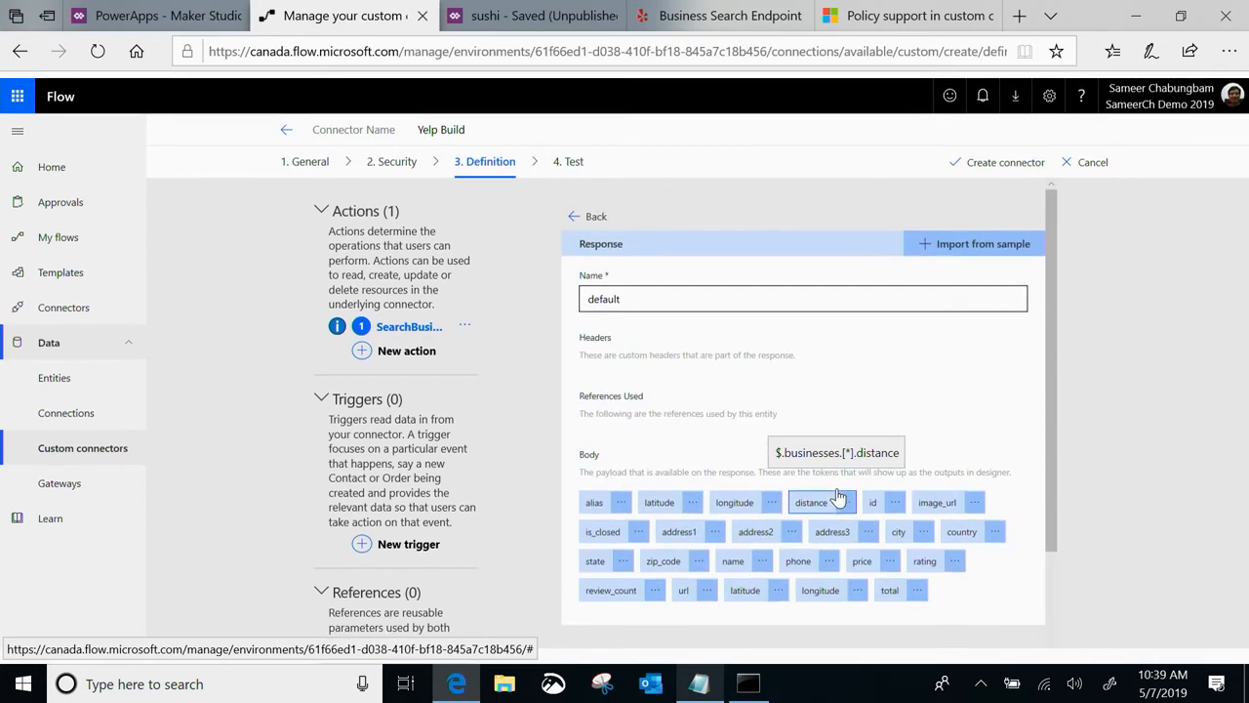
{"action": "left_click", "coordinate": [581, 211]}
Review the SearchBusiness request, query parameters and response, and create the Yelp Build connector
{"action": "scroll", "coordinate": [759, 515], "scroll_direction": "down", "scroll_amount": 6}
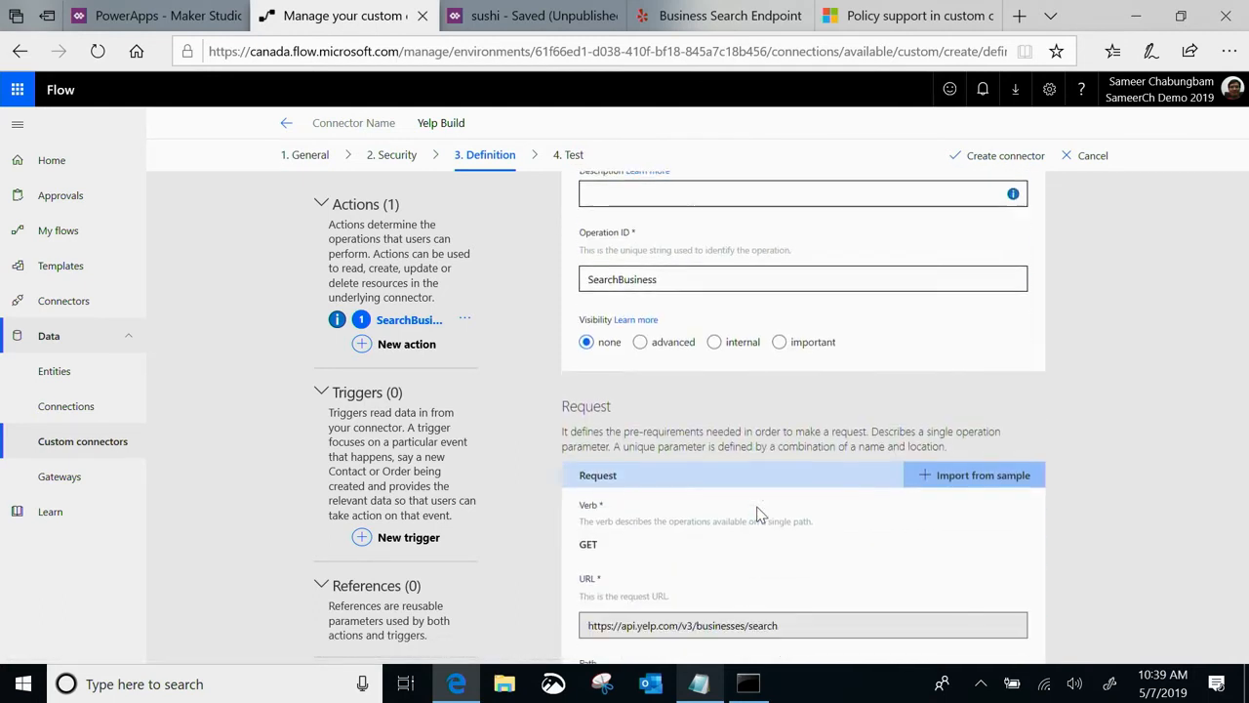
{"action": "scroll", "coordinate": [760, 514], "scroll_direction": "down", "scroll_amount": 3}
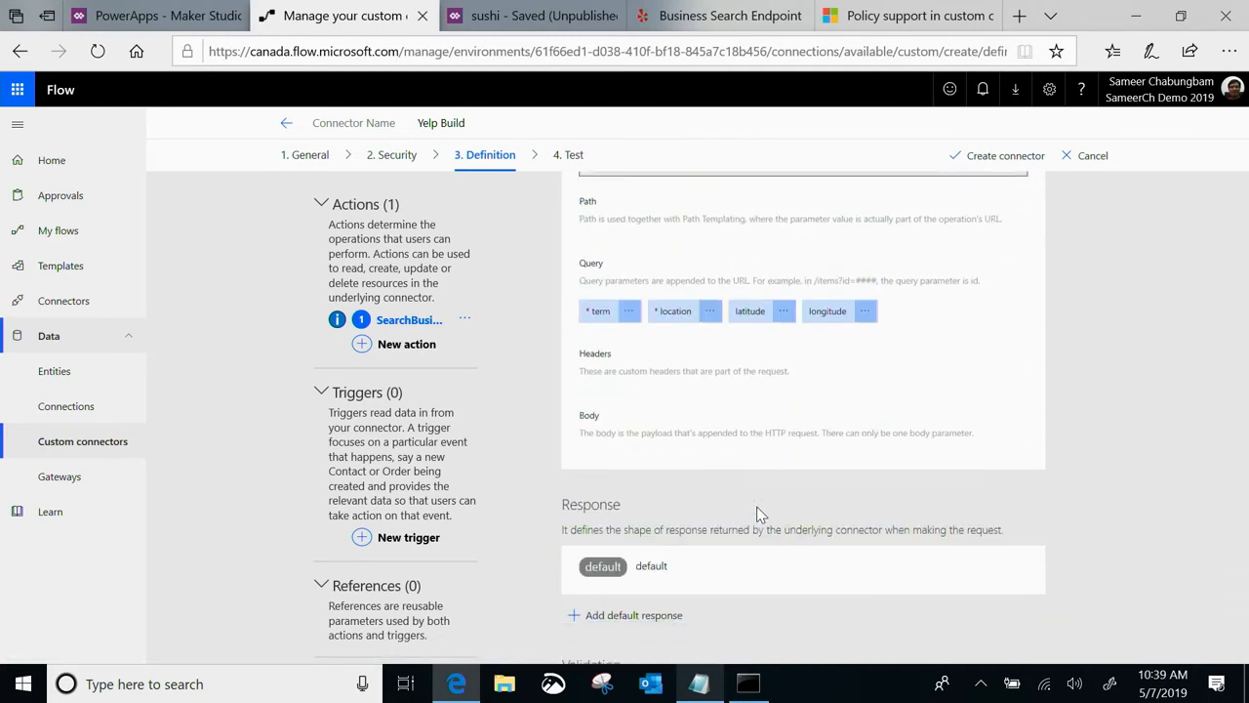
{"action": "scroll", "coordinate": [759, 514], "scroll_direction": "up", "scroll_amount": 3}
{"action": "scroll", "coordinate": [759, 514], "scroll_direction": "up", "scroll_amount": 2}
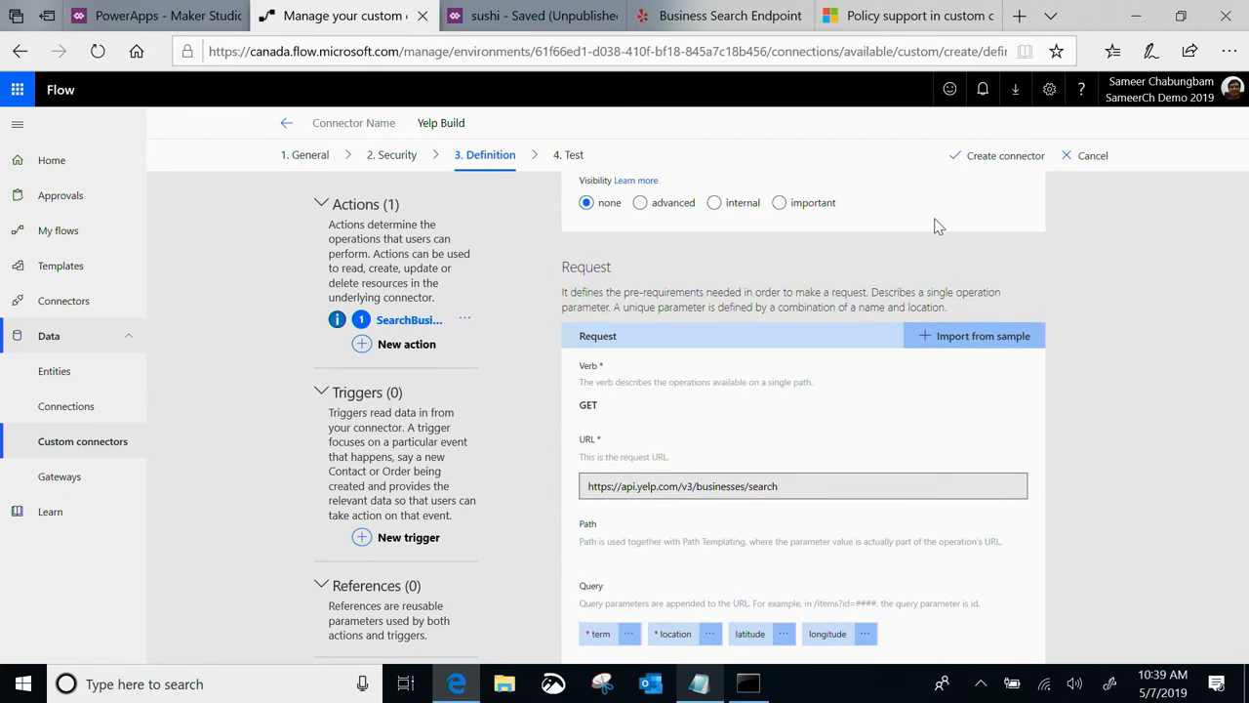
{"action": "left_click", "coordinate": [979, 154]}
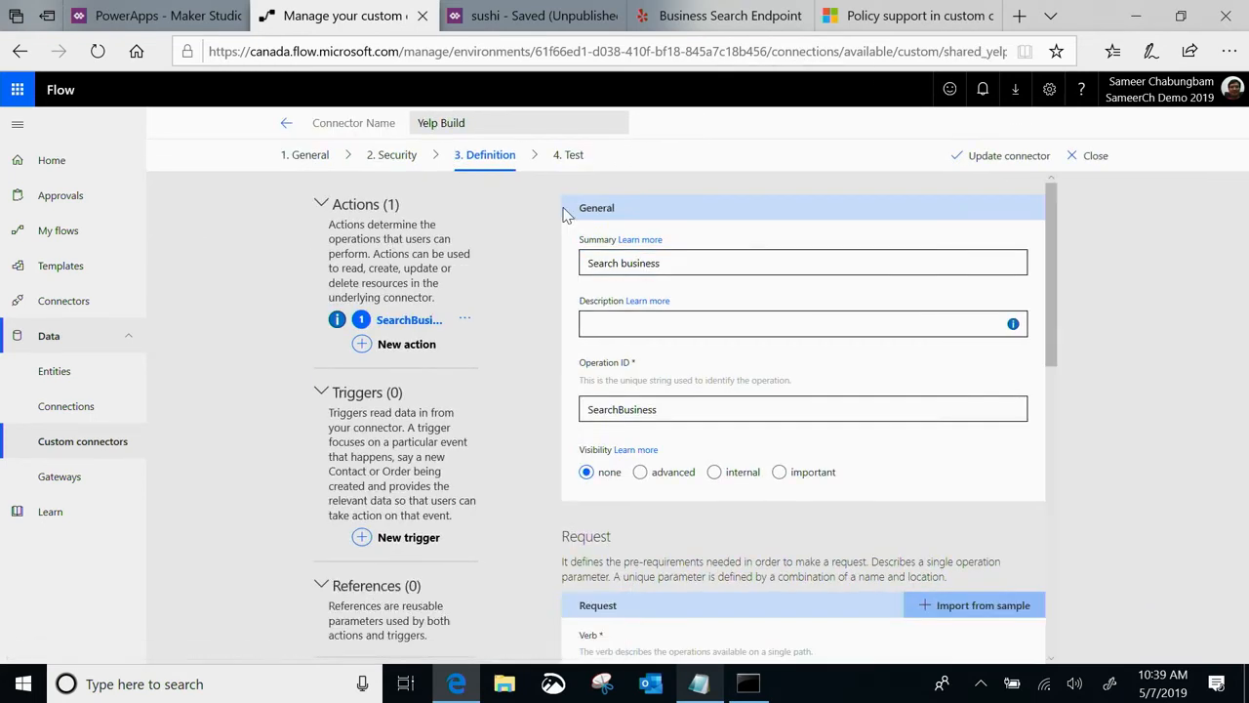
Go to the Yelp Build connector's test stage and start a new connection
{"action": "left_click", "coordinate": [568, 156]}
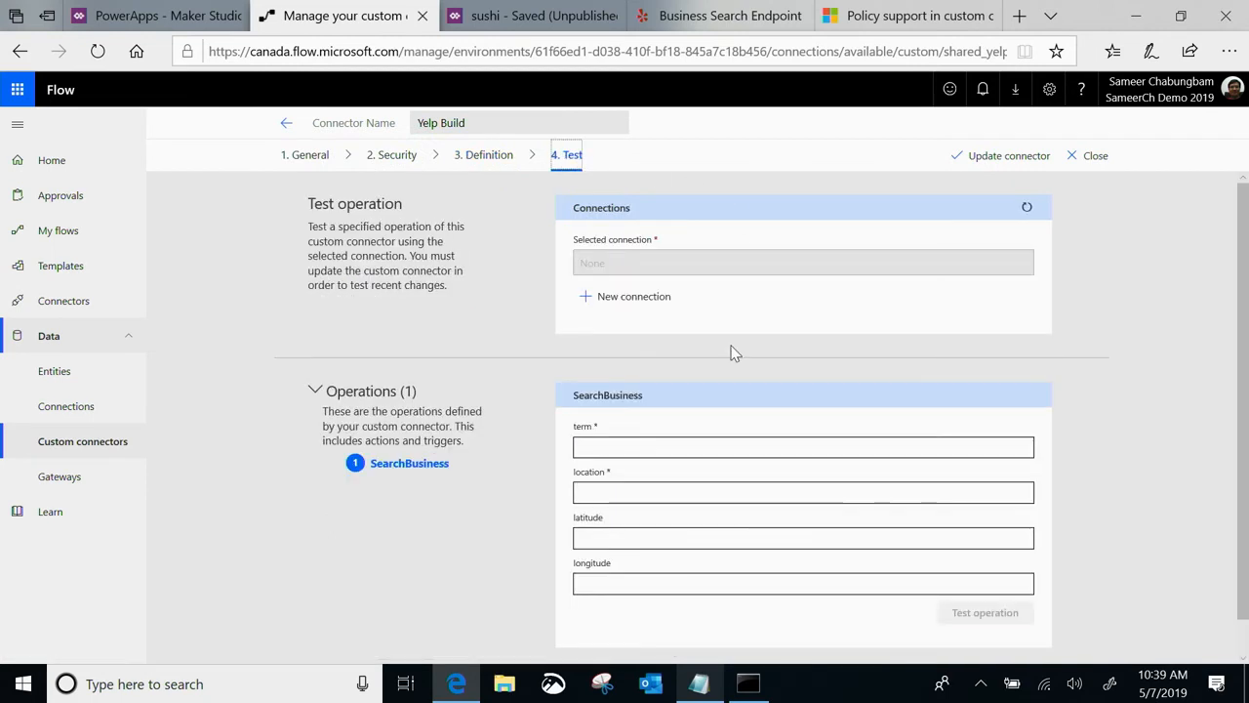
{"action": "left_click", "coordinate": [626, 299]}
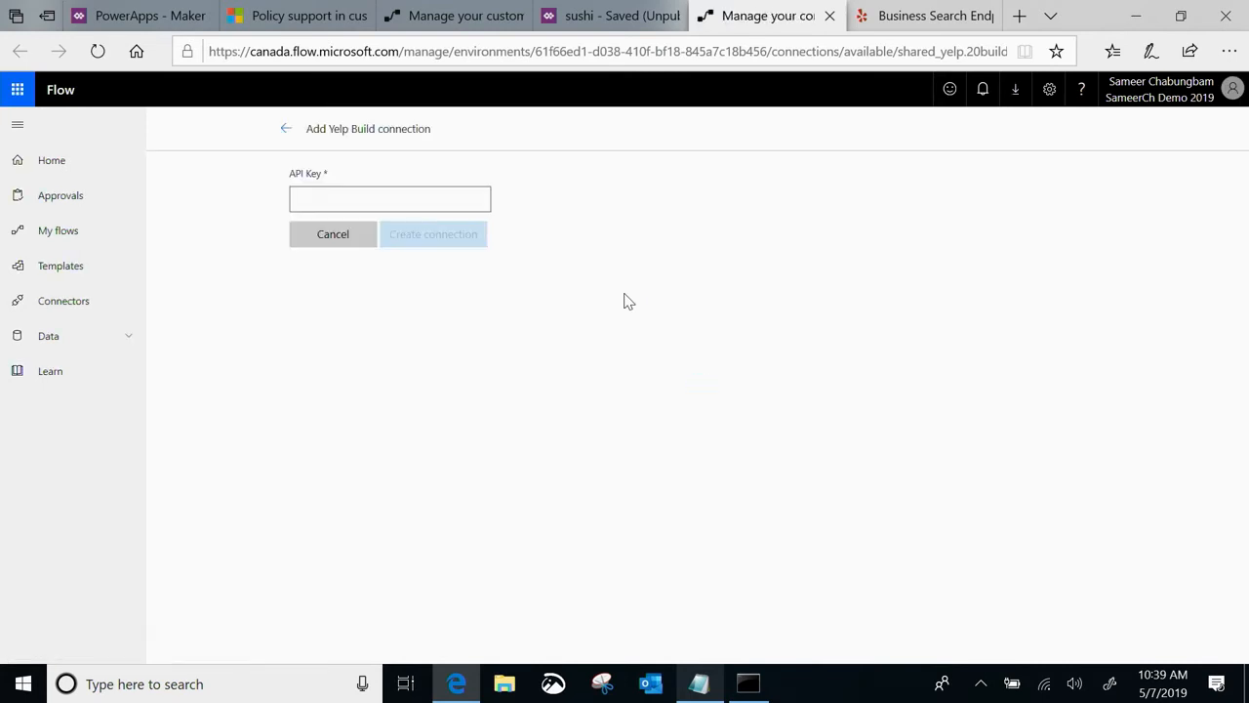
{"action": "left_click", "coordinate": [442, 203]}
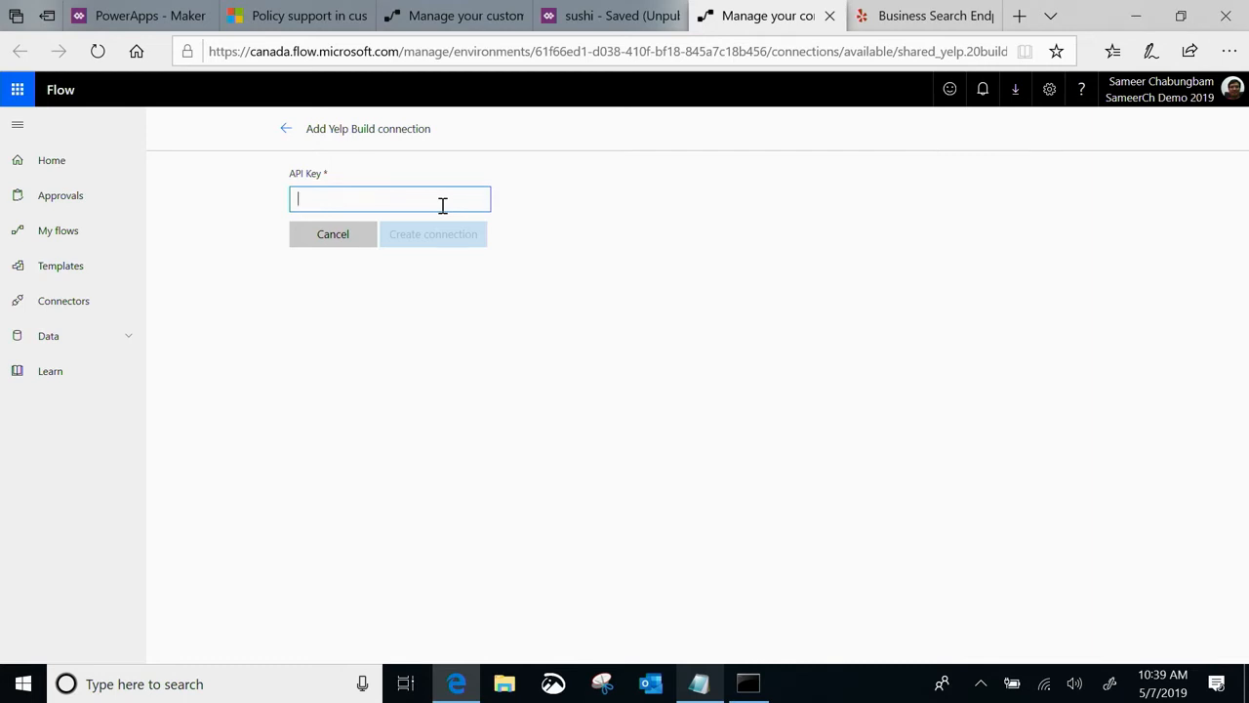
Copy the API key from the ReadMe-Yelp notes, paste it as the connection's API key and create the connection
{"action": "key", "text": "alt+Tab"}
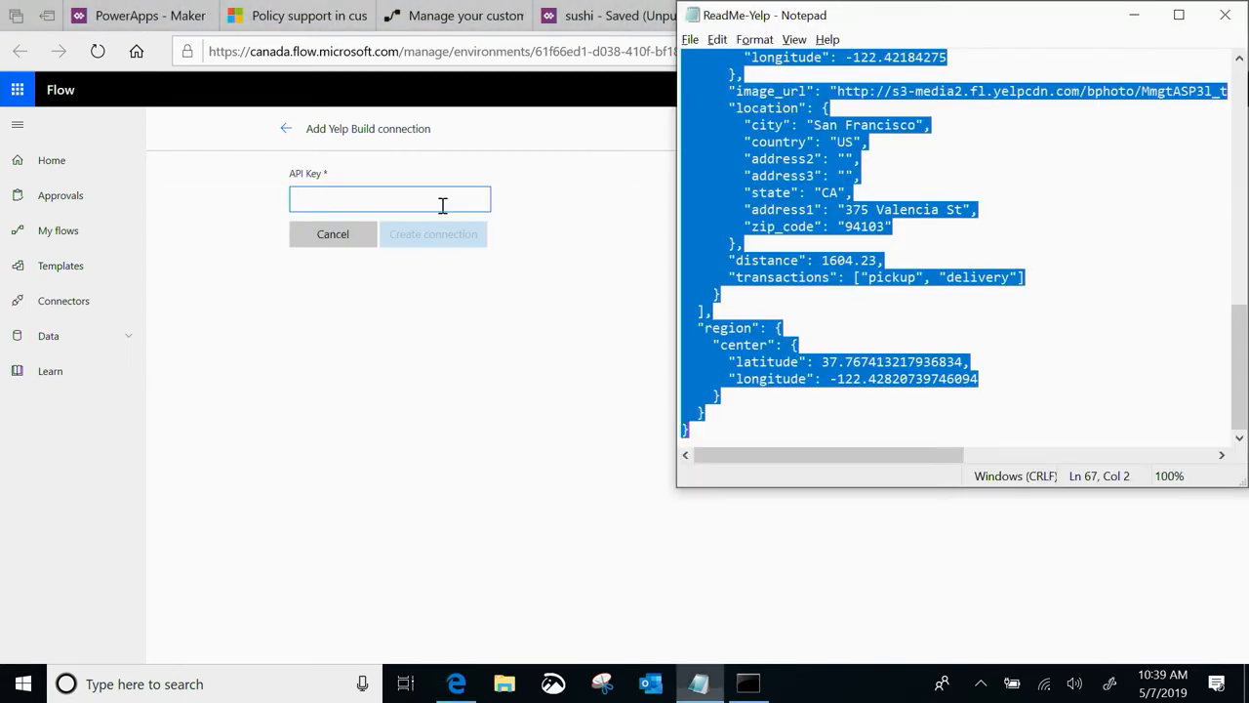
{"action": "scroll", "coordinate": [834, 161], "scroll_direction": "up", "scroll_amount": 10}
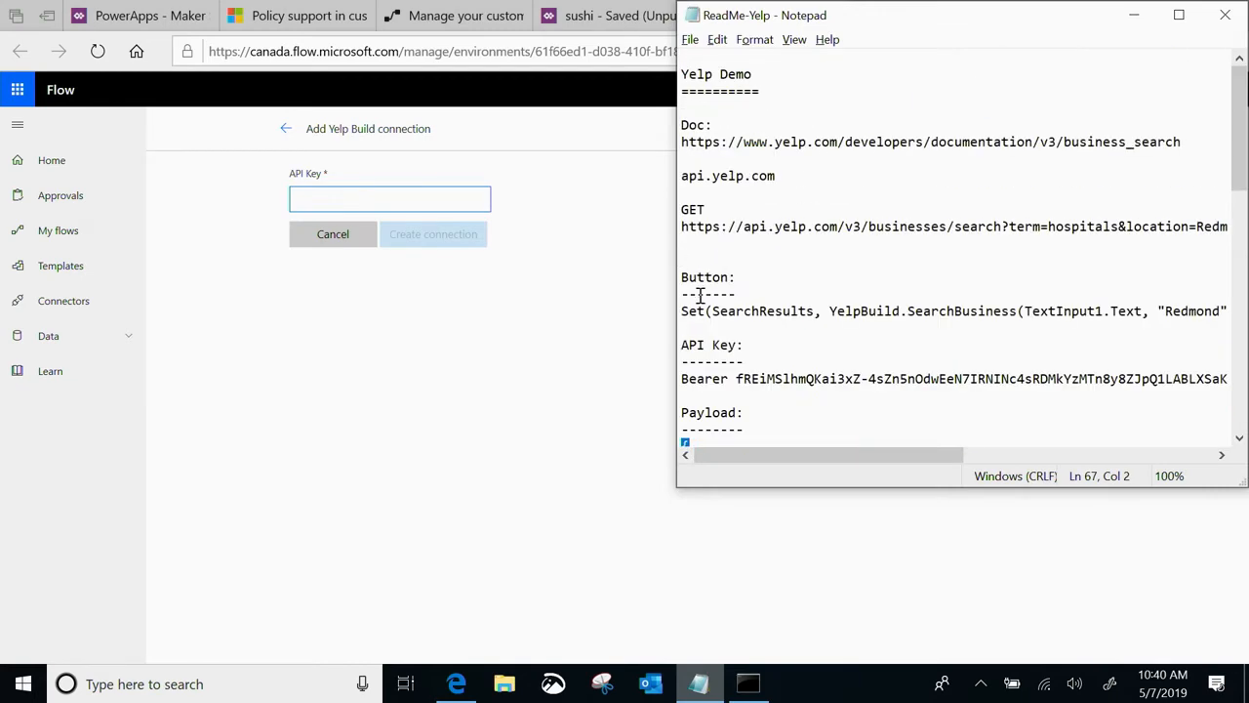
{"action": "left_click", "coordinate": [683, 379]}
{"action": "key", "text": "shift+End"}
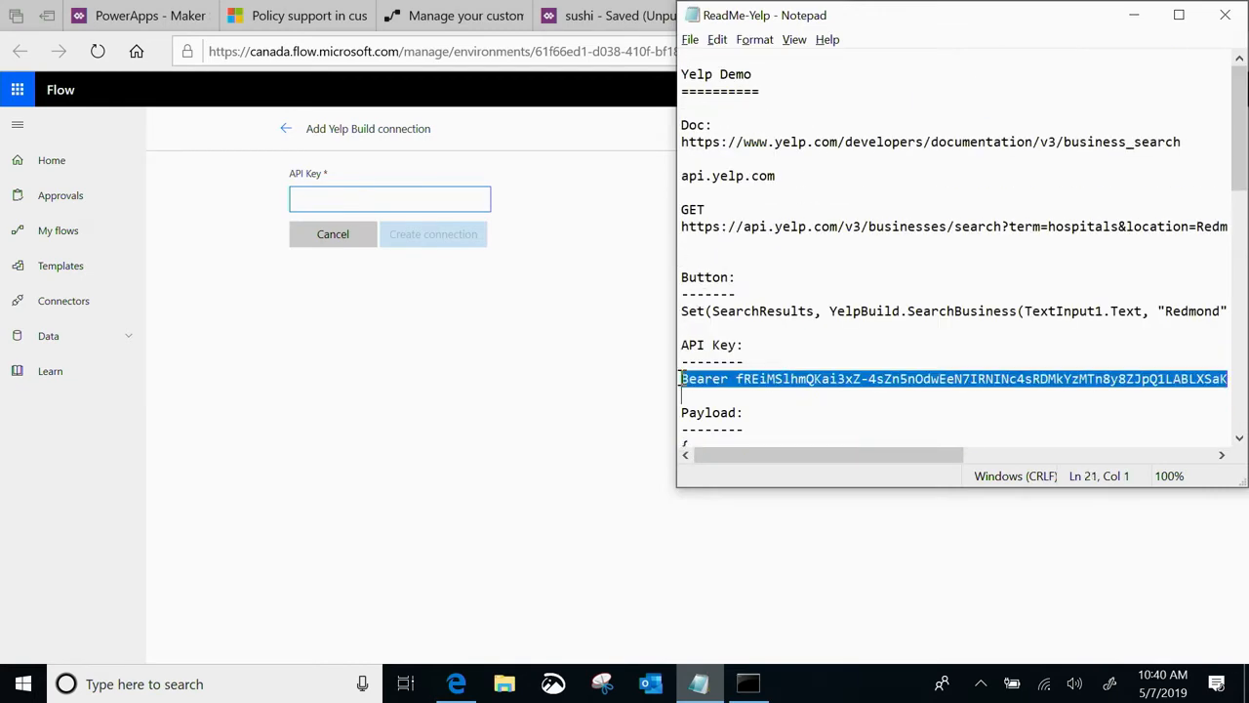
{"action": "left_click", "coordinate": [334, 397]}
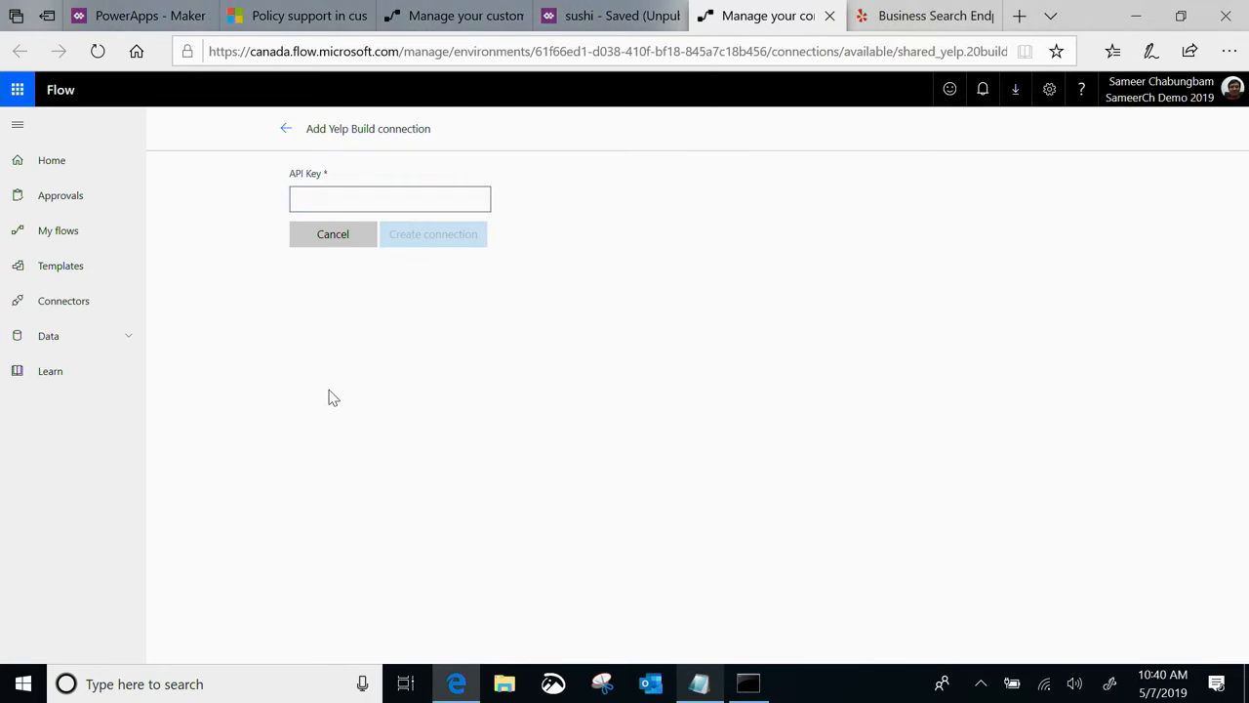
{"action": "left_click", "coordinate": [317, 196]}
{"action": "key", "text": "ctrl+v"}
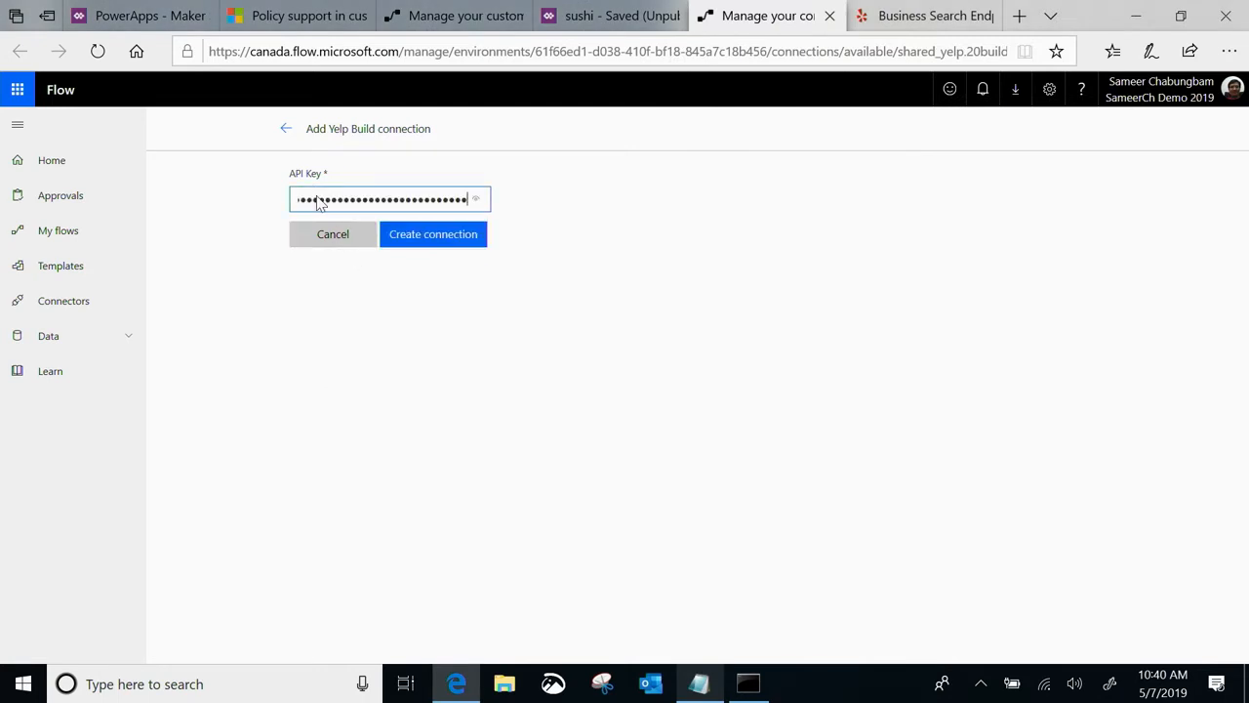
{"action": "left_click", "coordinate": [453, 236]}
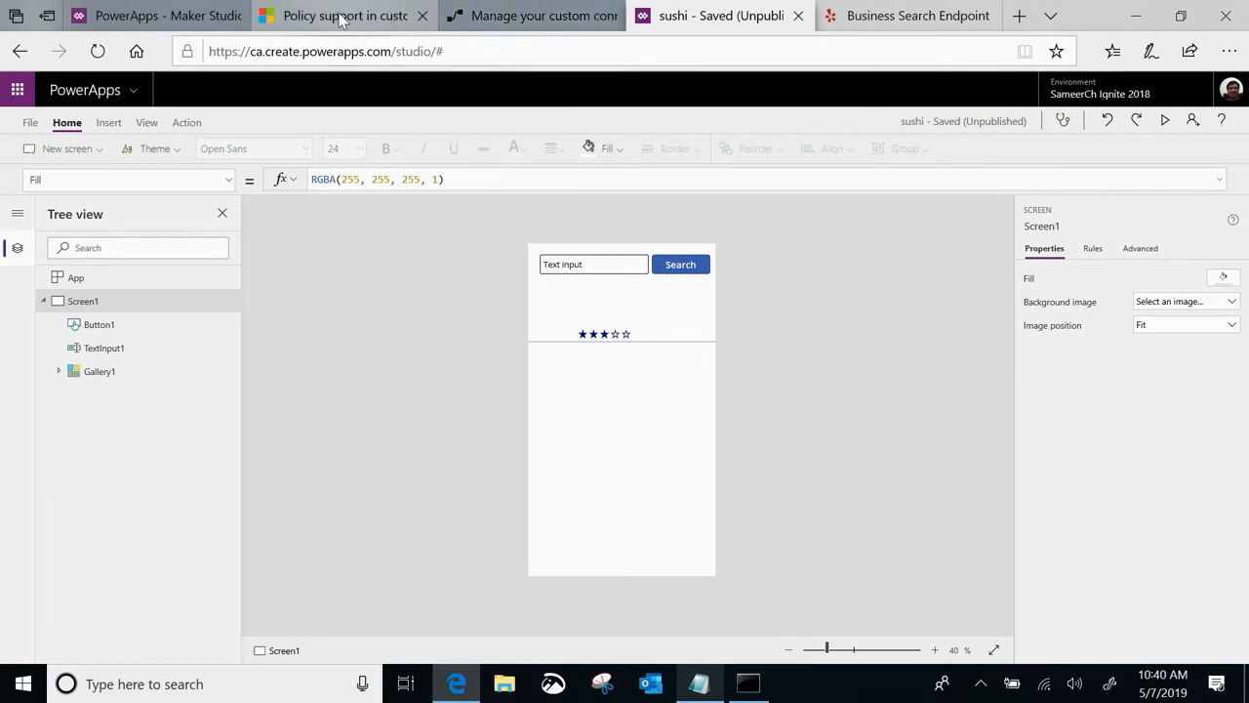
Refresh the connector's connections, test SearchBusiness with term "hotels" and location "seattle", and check the response body
{"action": "left_click", "coordinate": [527, 15]}
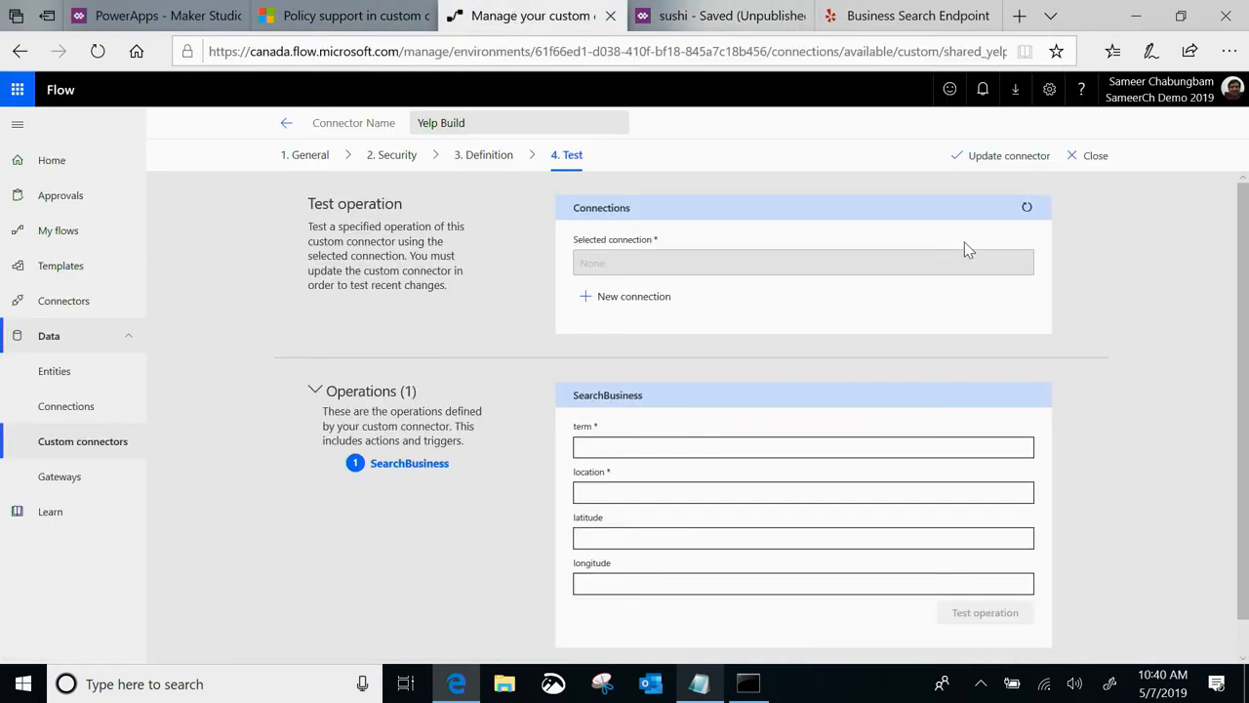
{"action": "left_click", "coordinate": [1026, 207]}
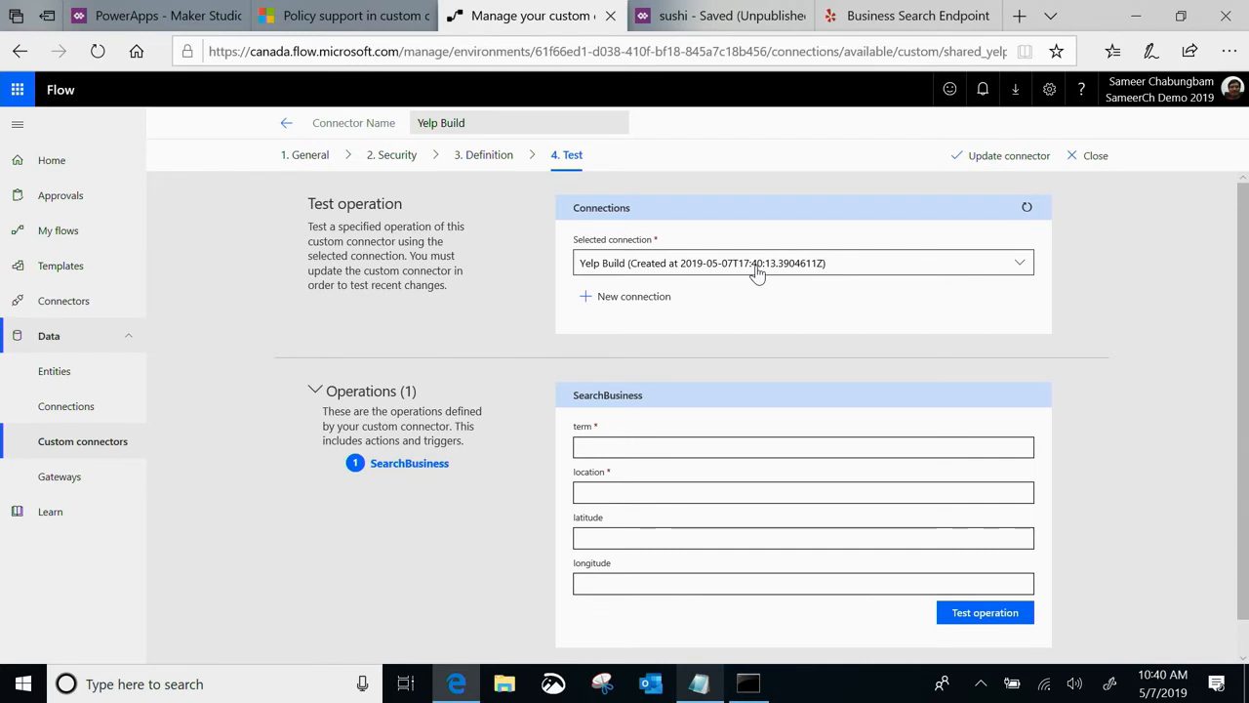
{"action": "scroll", "coordinate": [592, 413], "scroll_direction": "down", "scroll_amount": 1}
{"action": "left_click", "coordinate": [590, 411]}
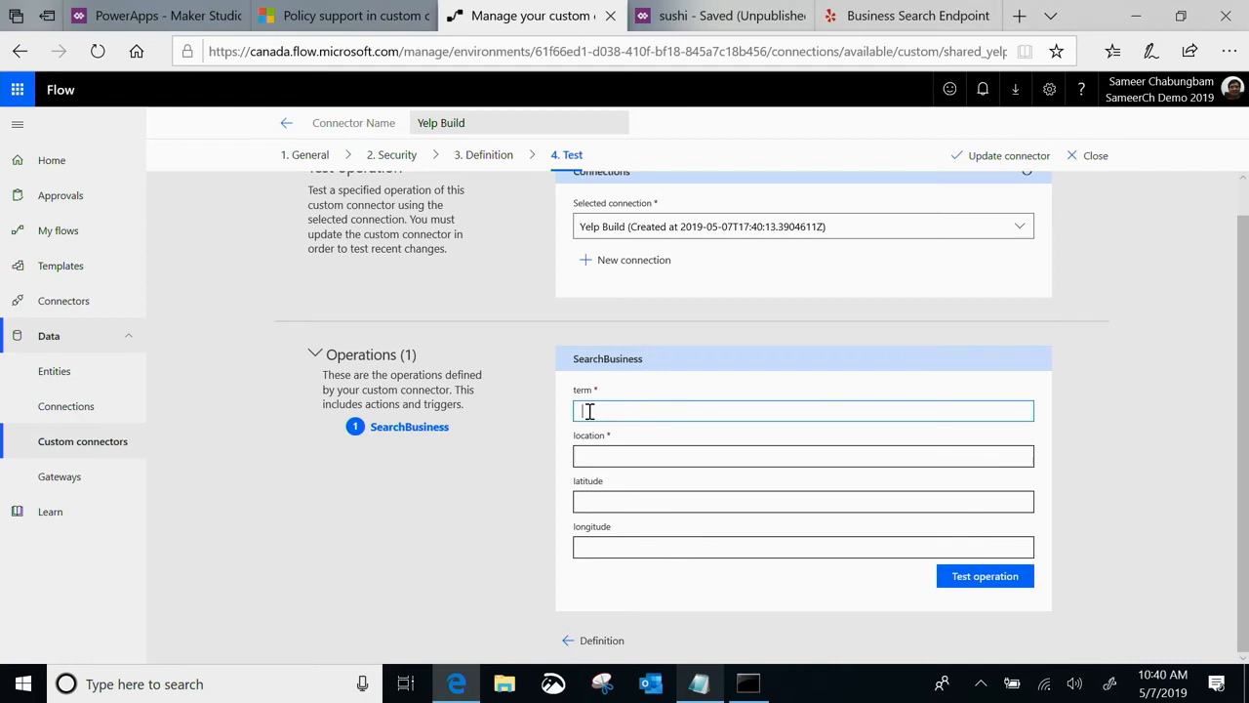
{"action": "left_click", "coordinate": [602, 456]}
{"action": "type", "text": "seattle"}
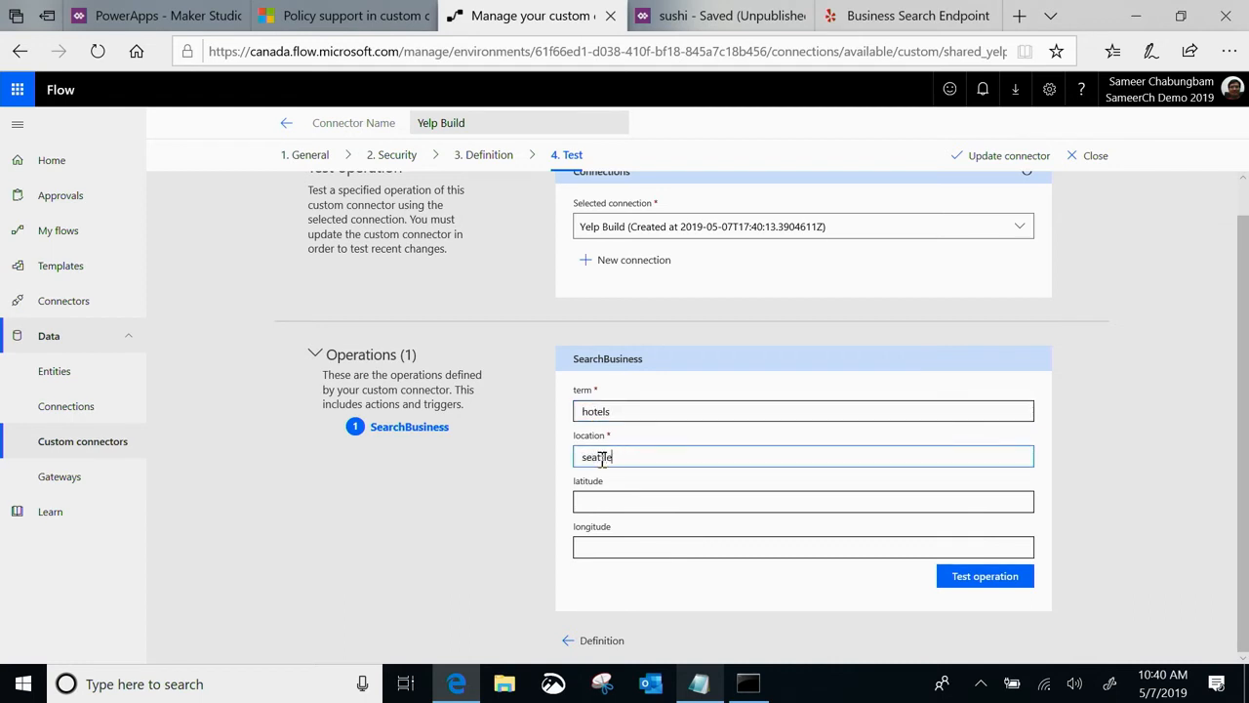
{"action": "left_click", "coordinate": [982, 576]}
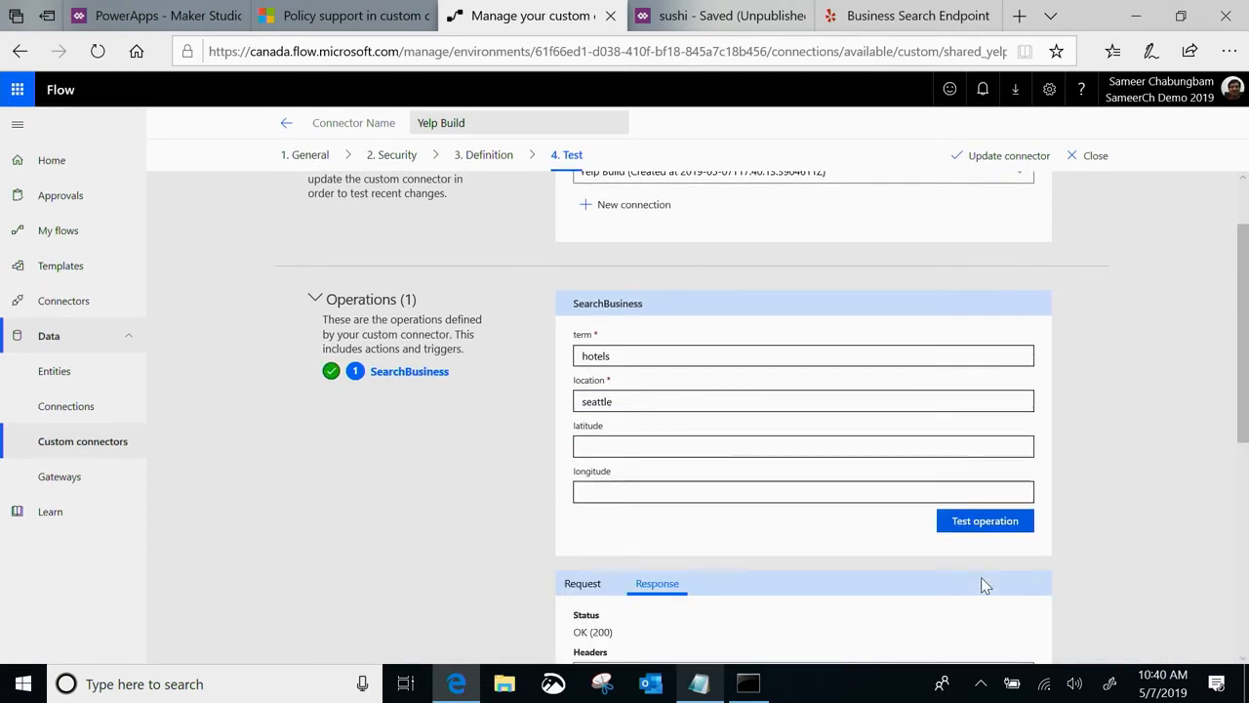
{"action": "scroll", "coordinate": [984, 584], "scroll_direction": "down", "scroll_amount": 3}
{"action": "scroll", "coordinate": [984, 585], "scroll_direction": "up", "scroll_amount": 1}
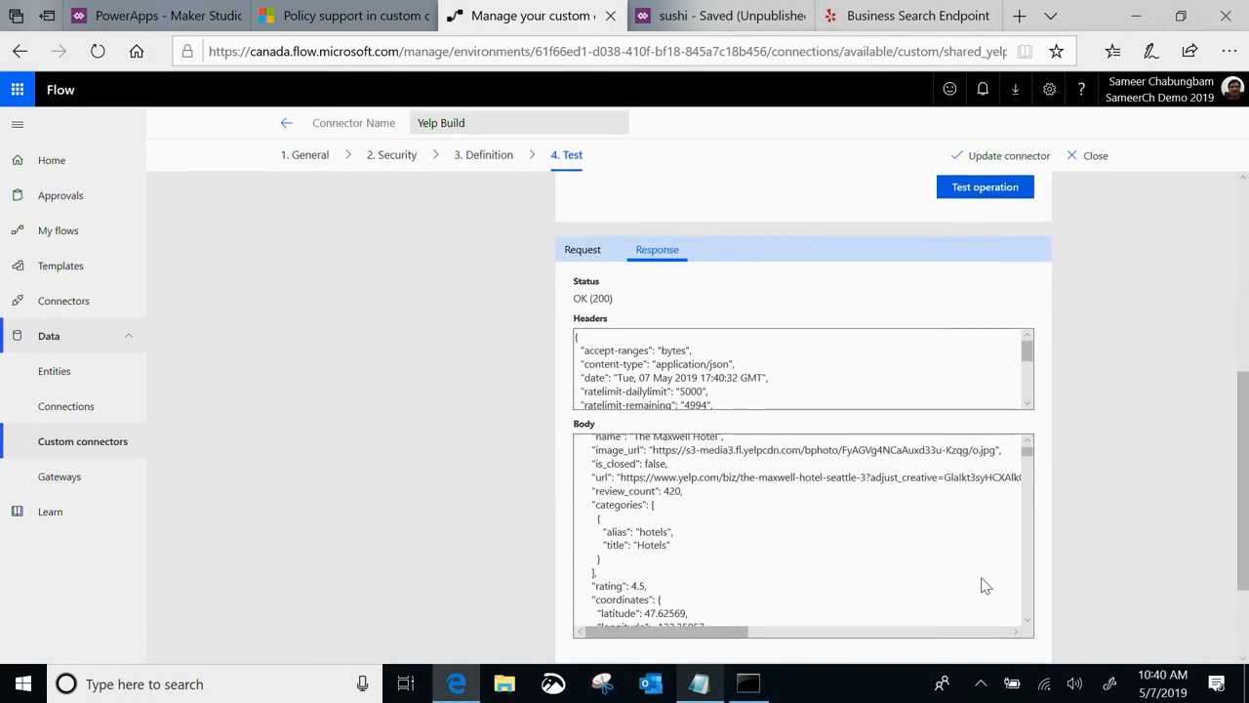
{"action": "scroll", "coordinate": [984, 585], "scroll_direction": "down", "scroll_amount": 2}
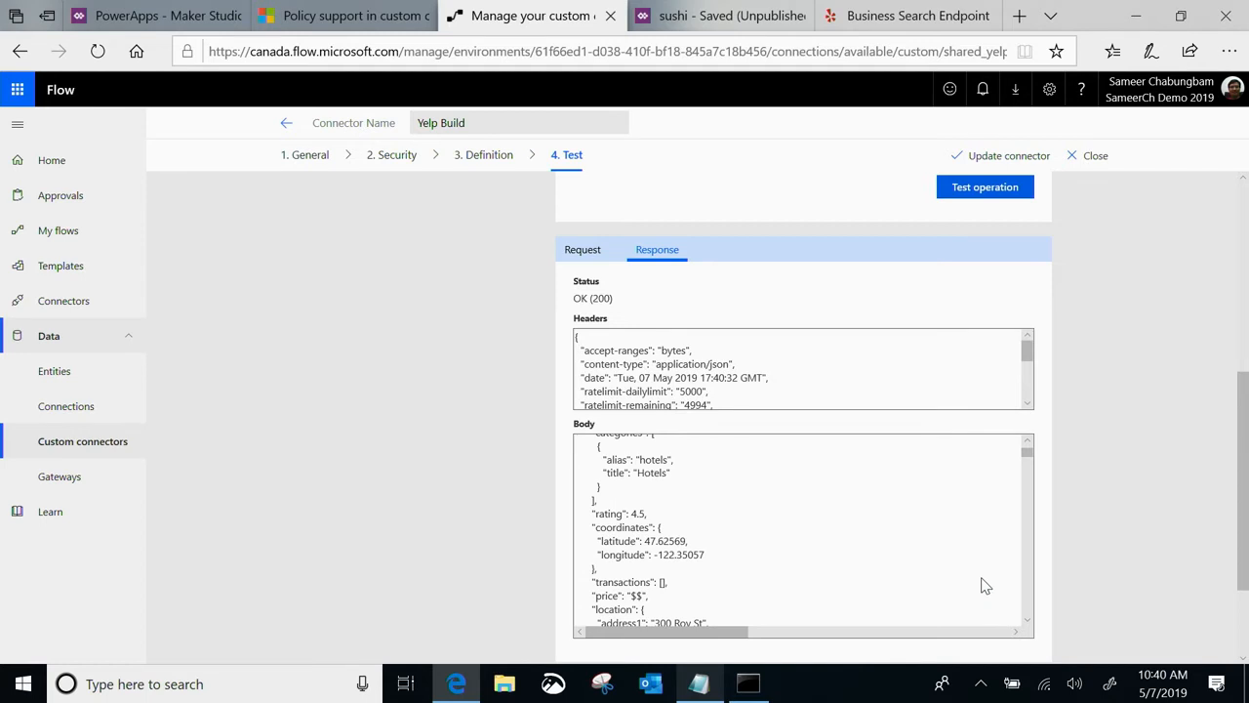
Switch to the sushi app in PowerApps Studio and review Gallery1's data source and its title and subtitle bindings
{"action": "left_click", "coordinate": [727, 18]}
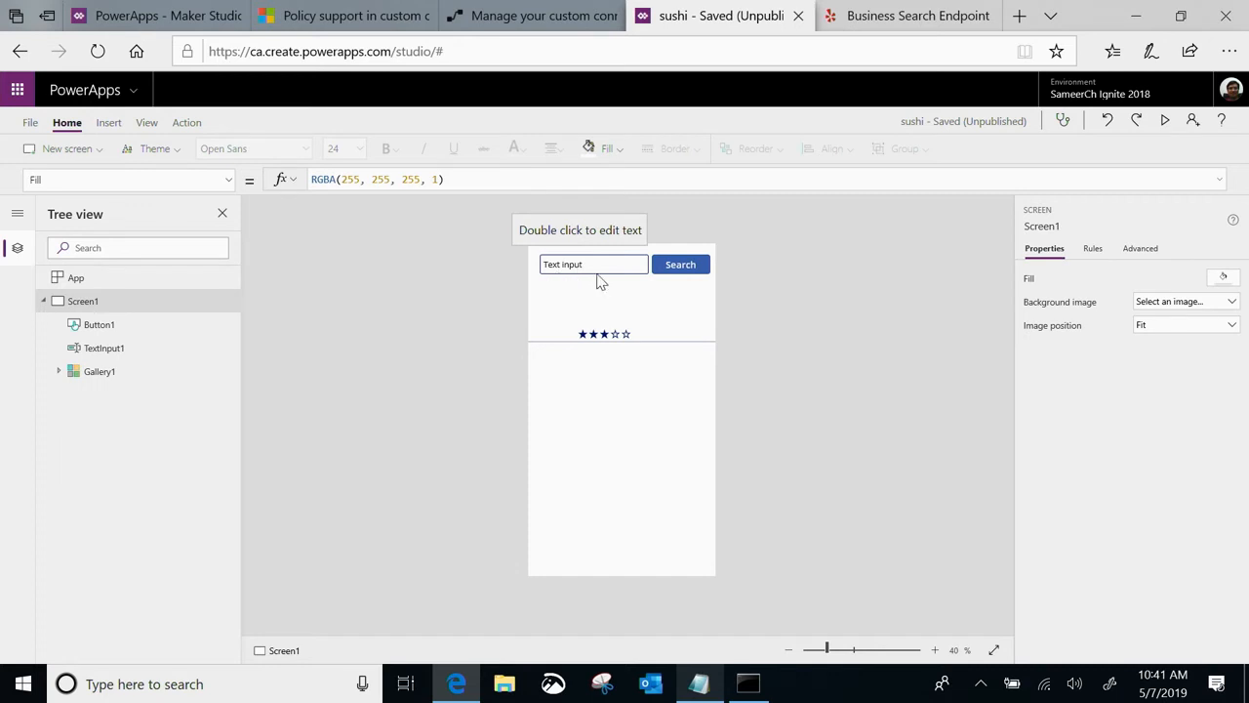
{"action": "left_click", "coordinate": [82, 374]}
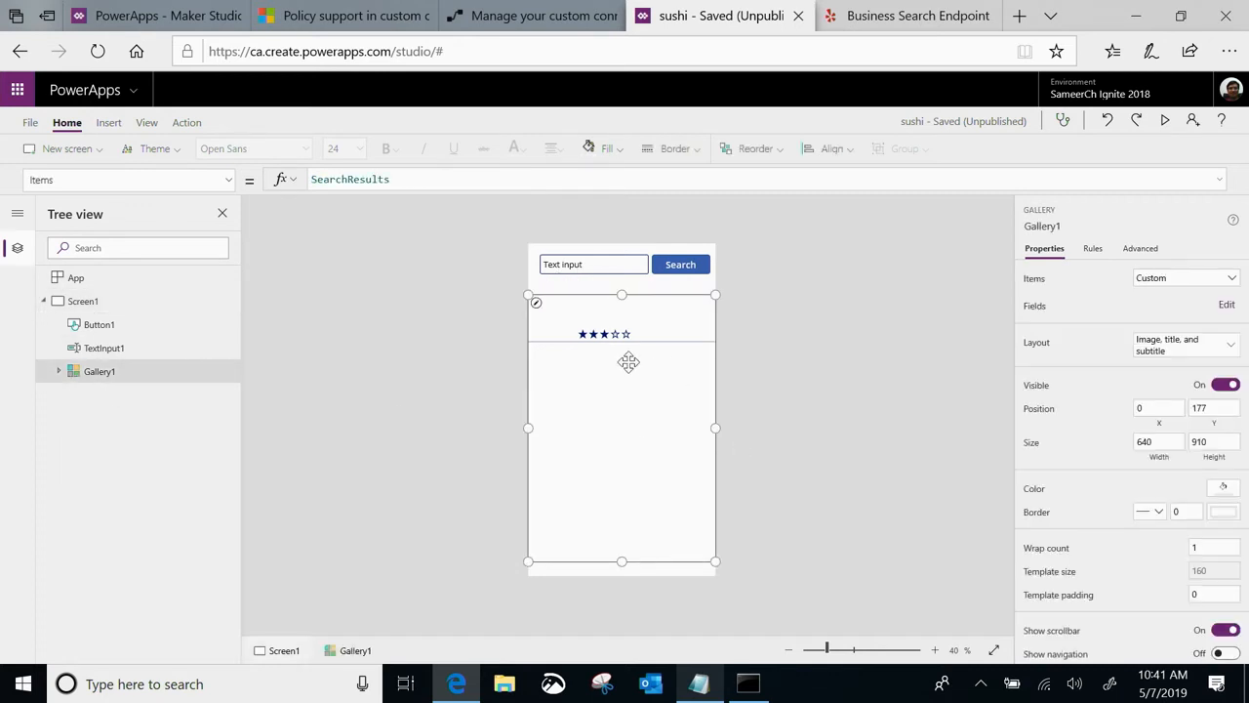
{"action": "left_click", "coordinate": [58, 372]}
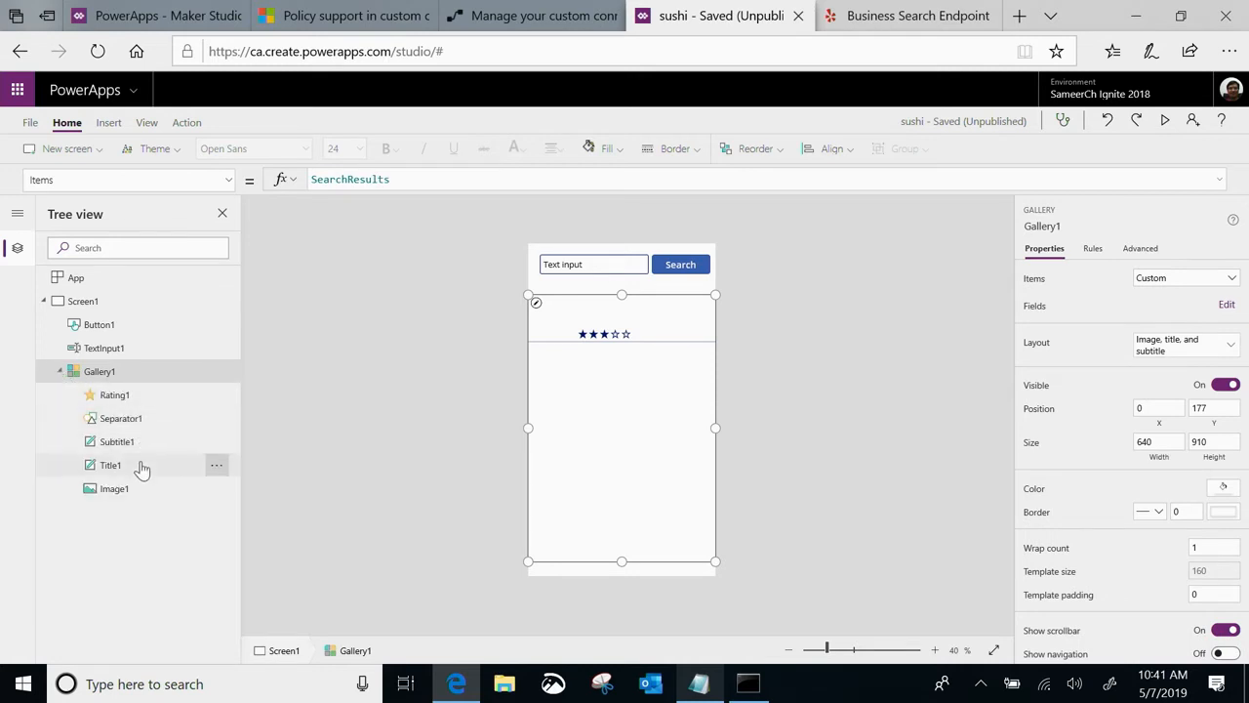
{"action": "left_click", "coordinate": [117, 473]}
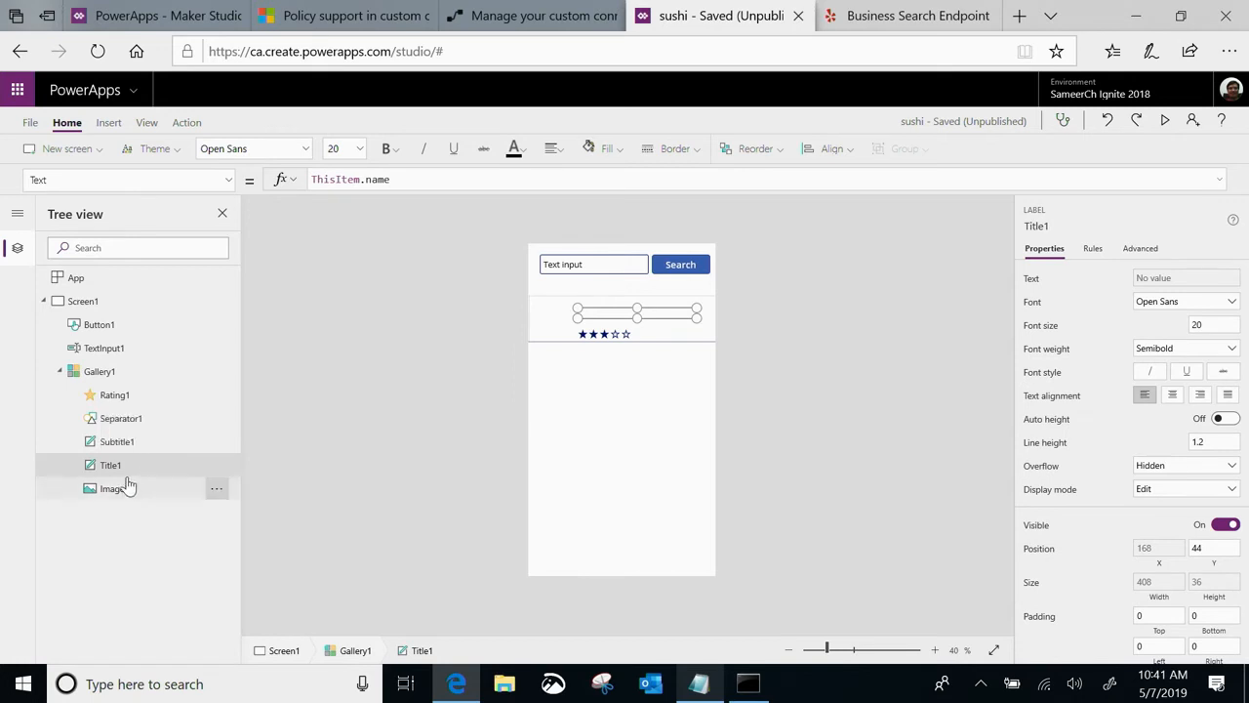
{"action": "left_click", "coordinate": [122, 444]}
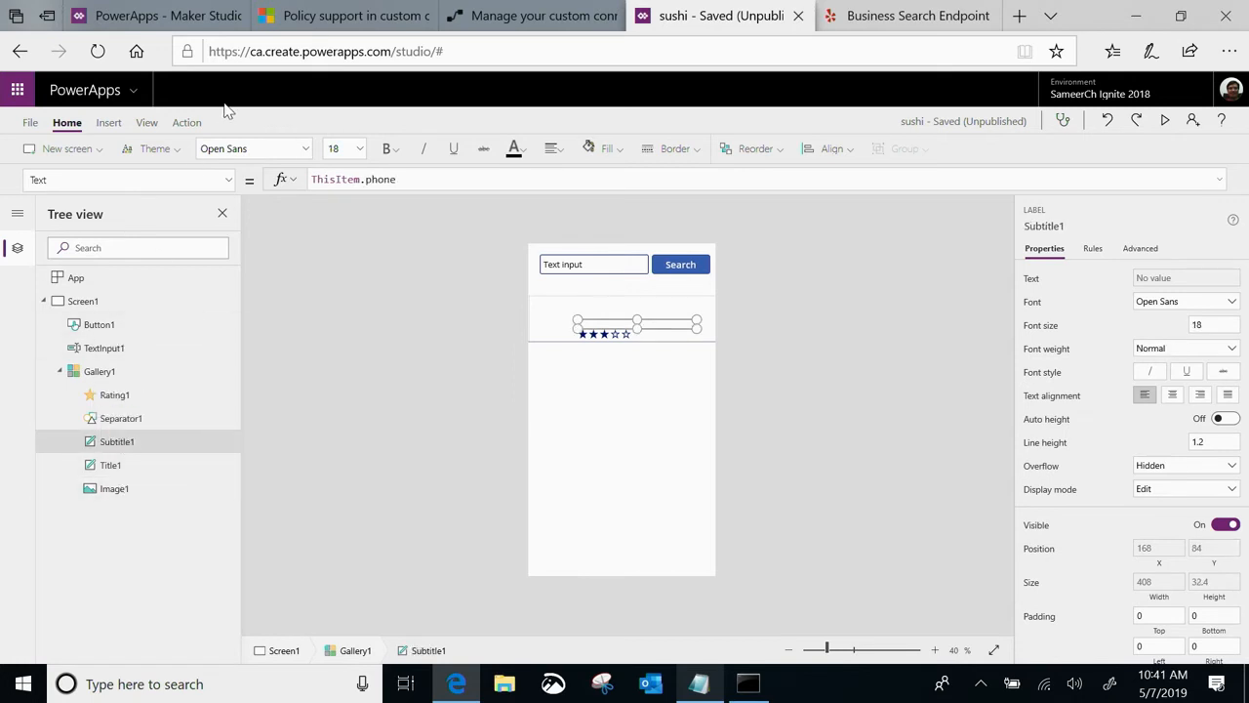
Add the Yelp Build connection to the app as a data source
{"action": "left_click", "coordinate": [146, 127]}
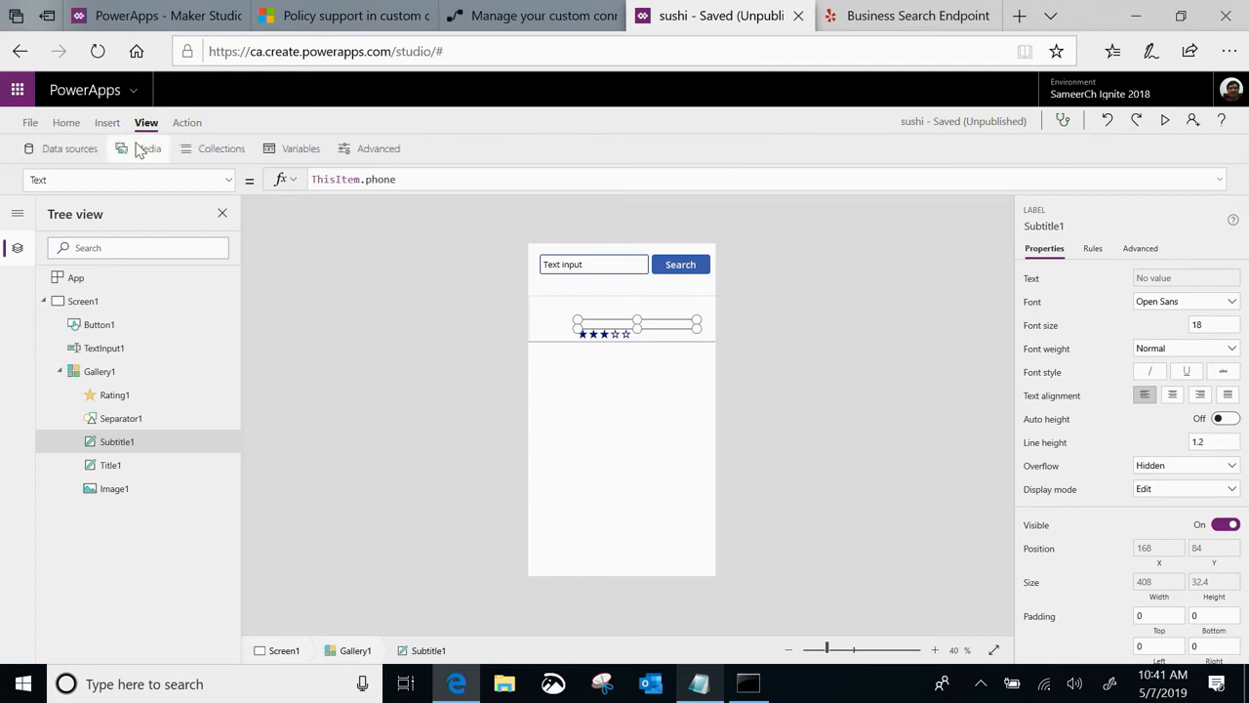
{"action": "left_click", "coordinate": [62, 154]}
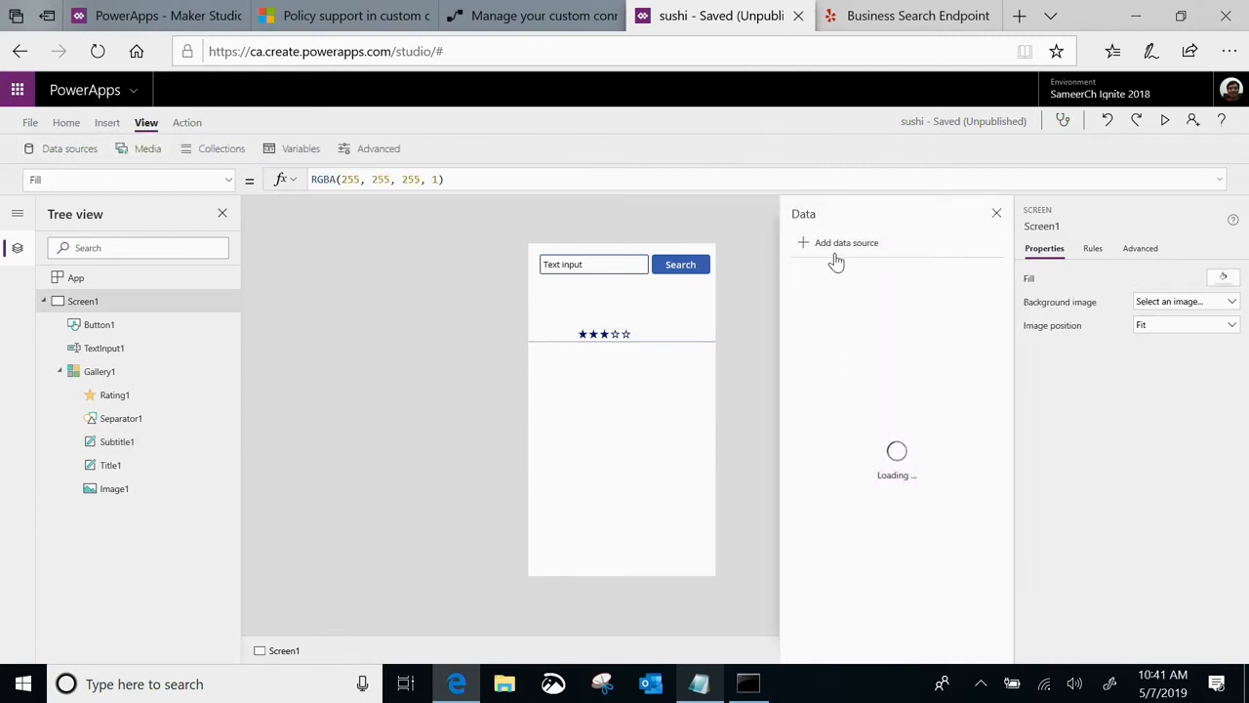
{"action": "left_click", "coordinate": [825, 255]}
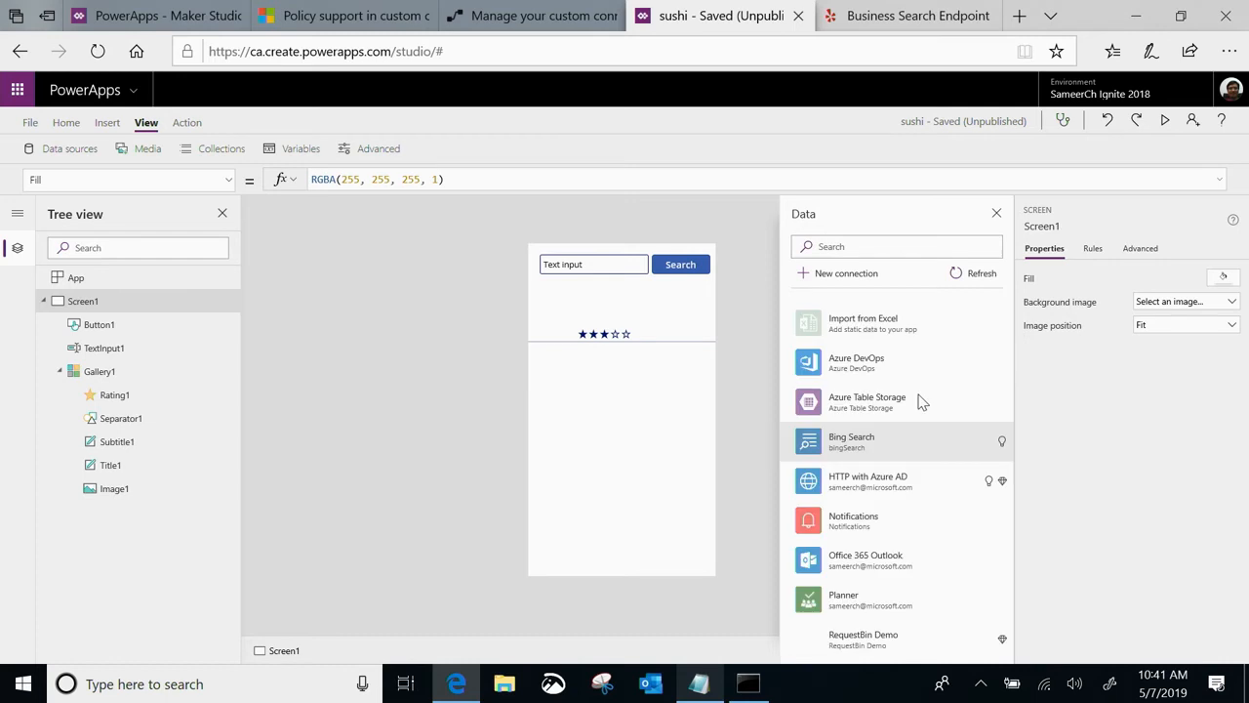
{"action": "scroll", "coordinate": [892, 376], "scroll_direction": "down", "scroll_amount": 3}
{"action": "scroll", "coordinate": [953, 581], "scroll_direction": "up", "scroll_amount": 1}
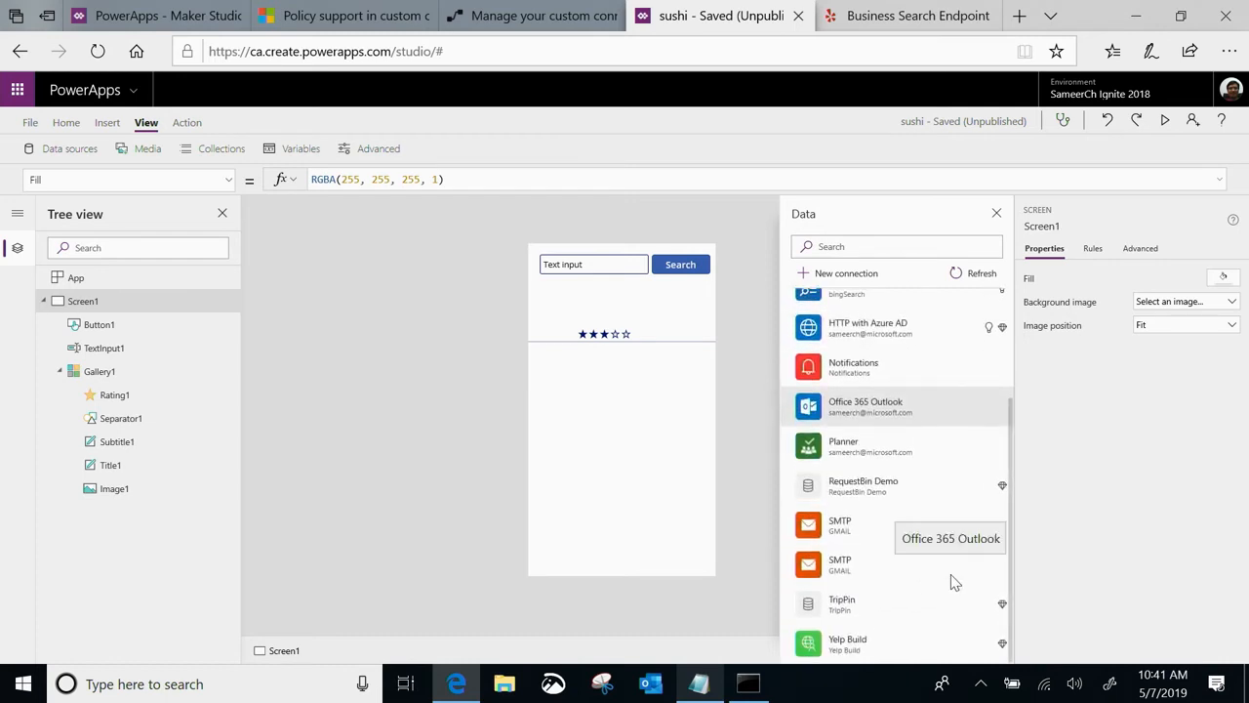
{"action": "left_click", "coordinate": [847, 656]}
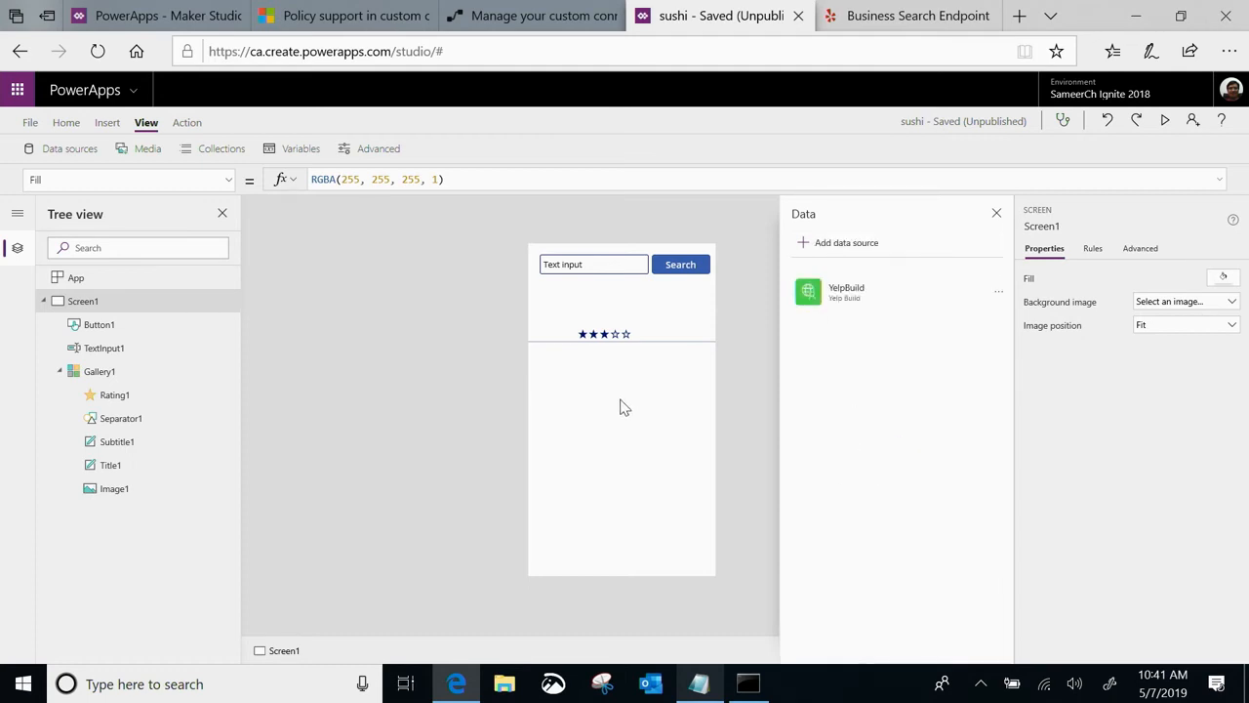
Open the Search button's OnSelect formula, enlarge the formula editor and review the sample SearchResults table
{"action": "left_click", "coordinate": [672, 266]}
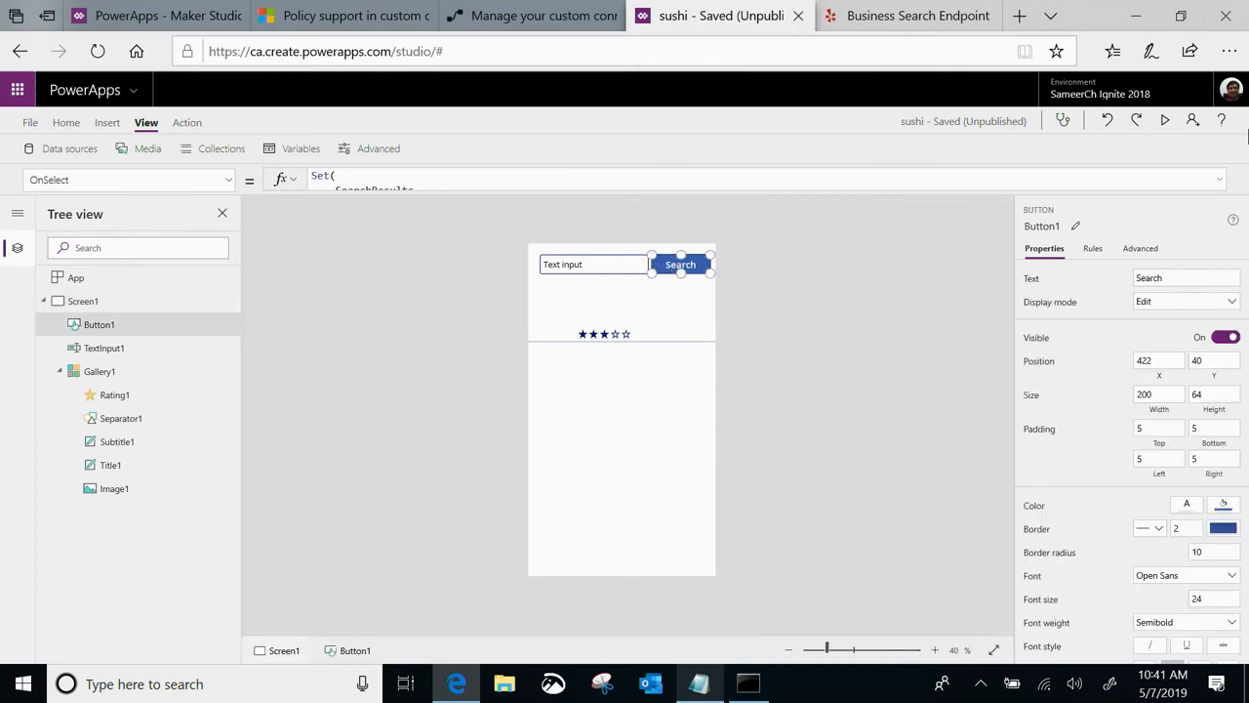
{"action": "left_click", "coordinate": [1219, 180]}
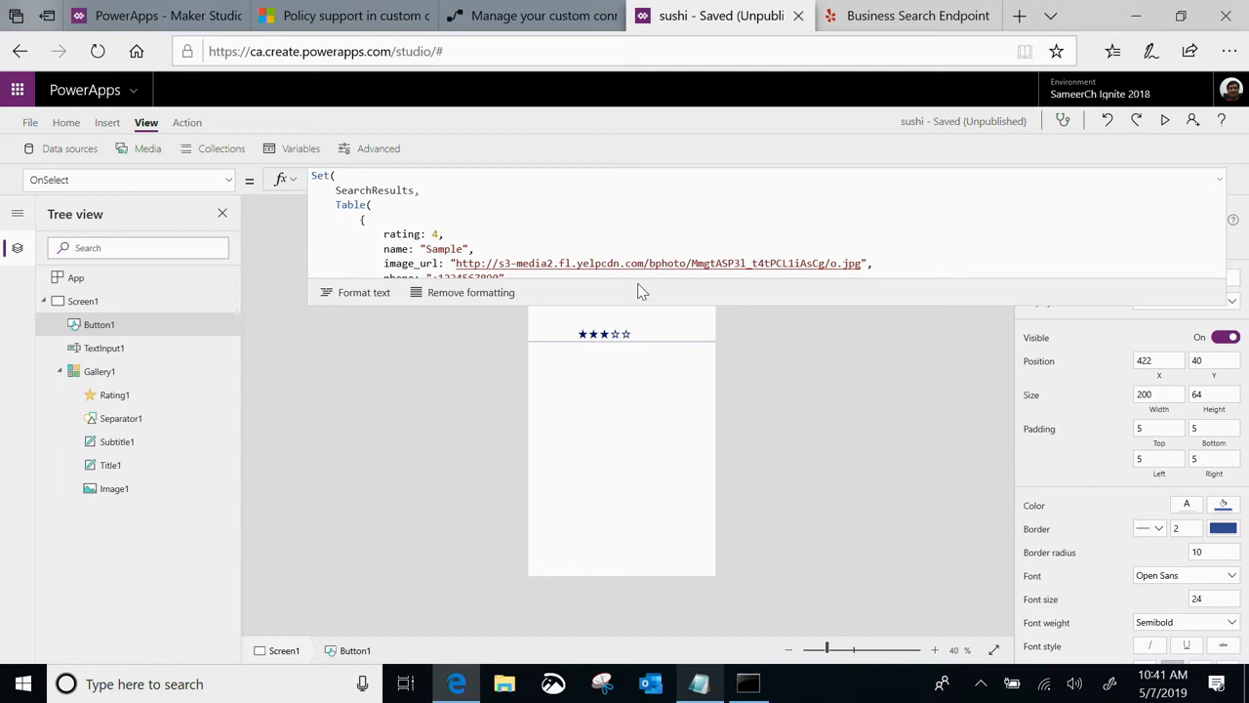
{"action": "left_click_drag", "start_coordinate": [736, 303], "coordinate": [733, 391]}
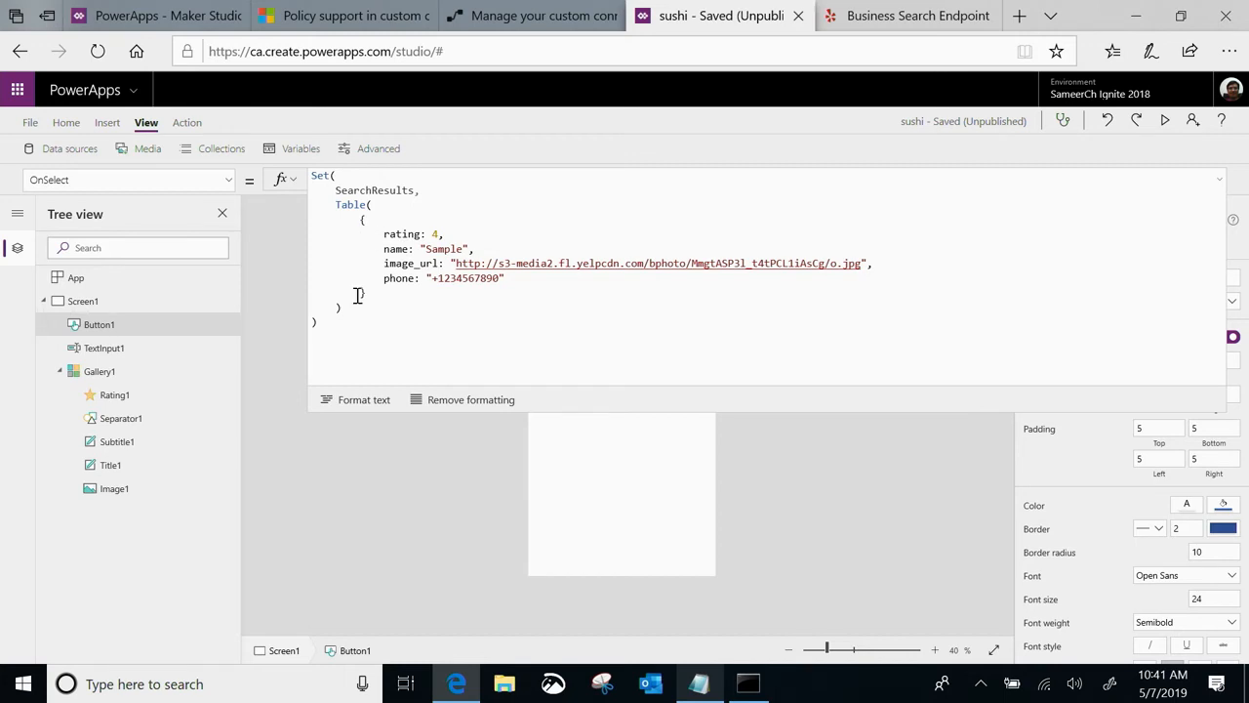
{"action": "left_click_drag", "start_coordinate": [345, 341], "coordinate": [290, 147]}
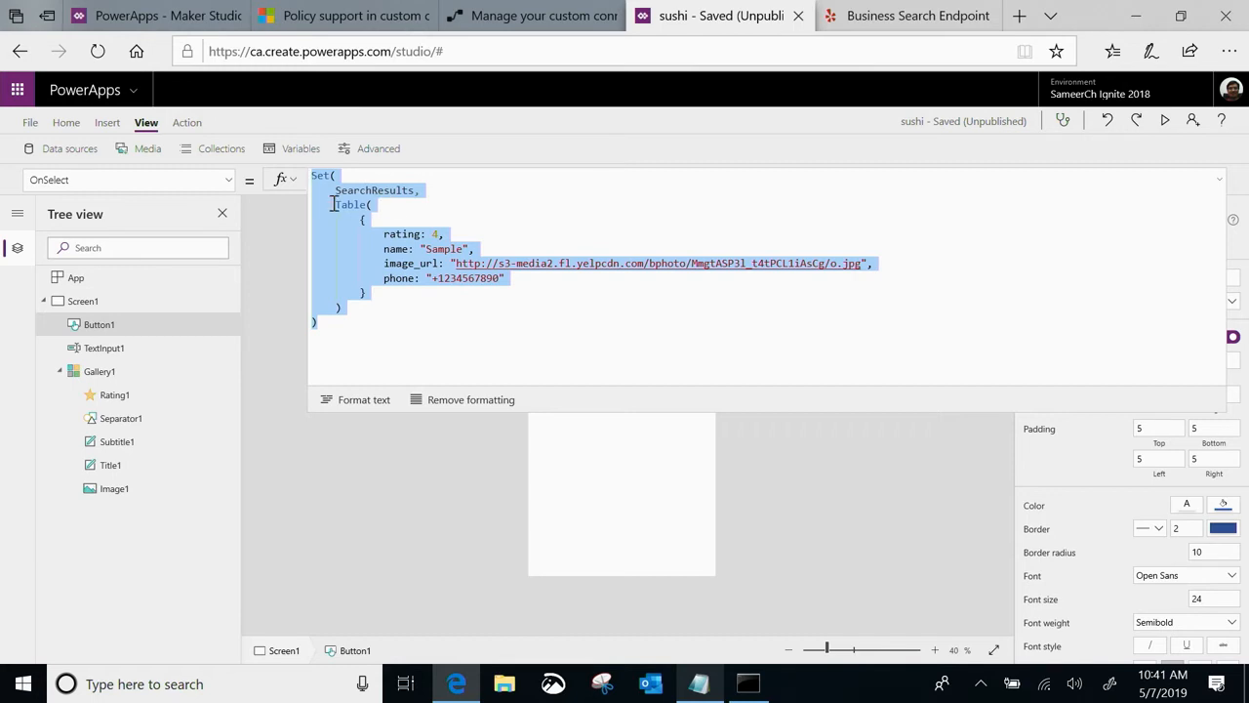
{"action": "left_click", "coordinate": [363, 302]}
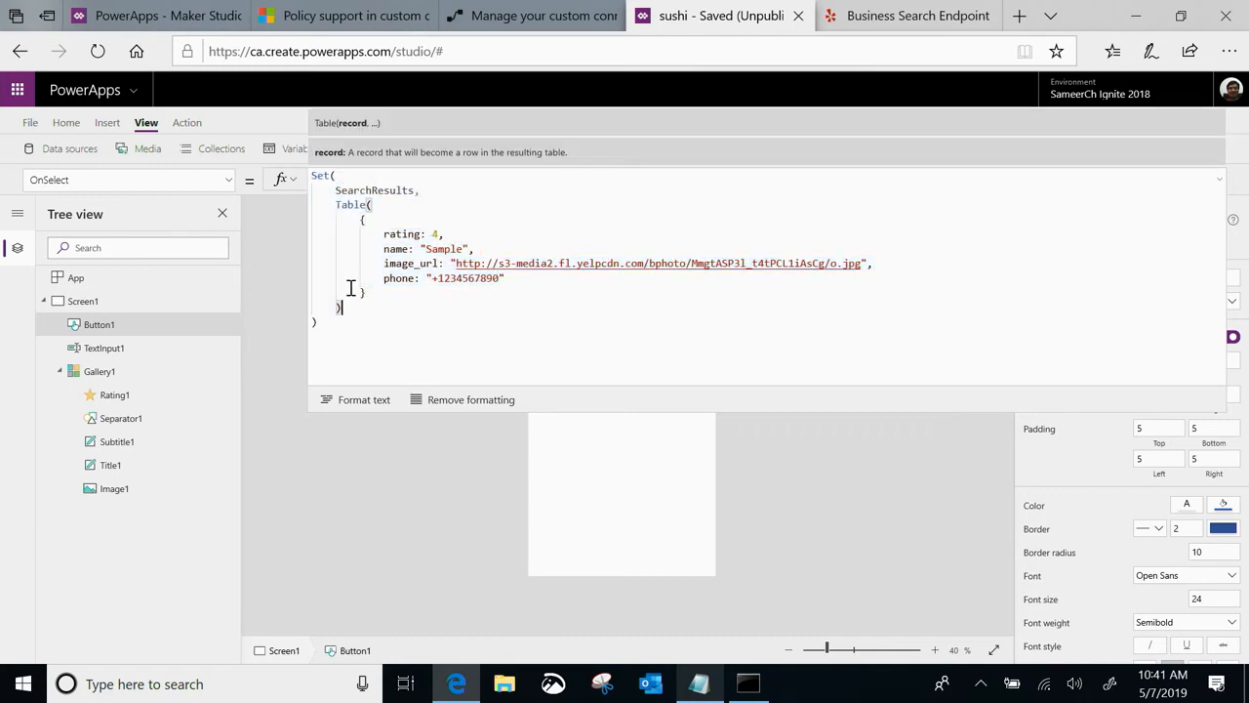
Replace the sample Table expression in the Search button's Set formula with a call to YelpBuild.SearchBusiness
{"action": "left_click_drag", "start_coordinate": [360, 307], "coordinate": [305, 209]}
{"action": "key", "text": "BackSpace"}
{"action": "key", "text": "BackSpace"}
{"action": "type", "text": "Ye"}
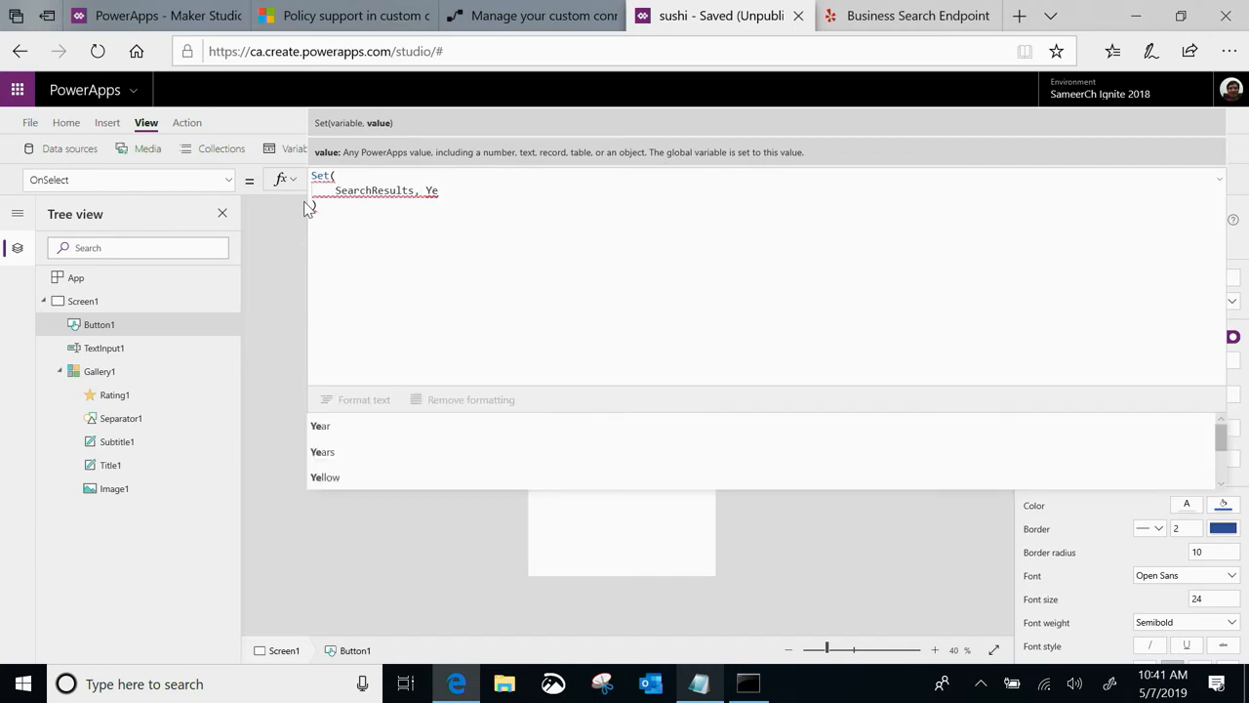
{"action": "type", "text": "lp"}
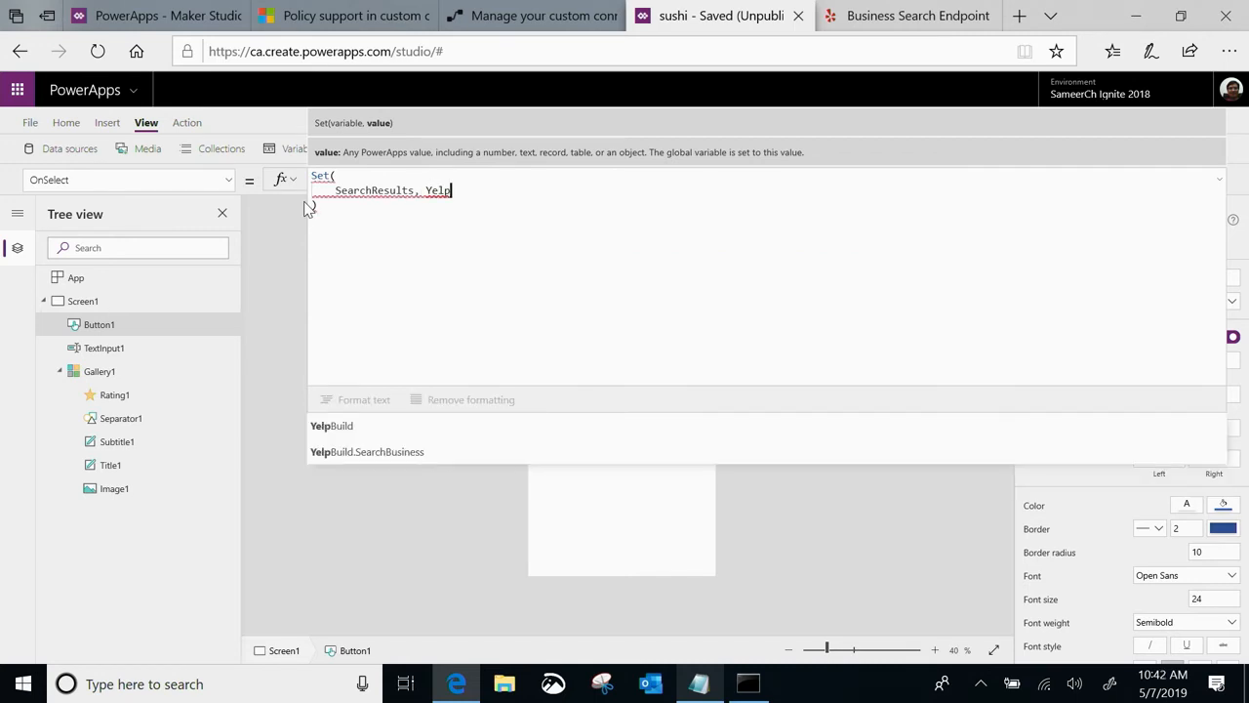
{"action": "left_click", "coordinate": [394, 450]}
{"action": "type", "text": "("}
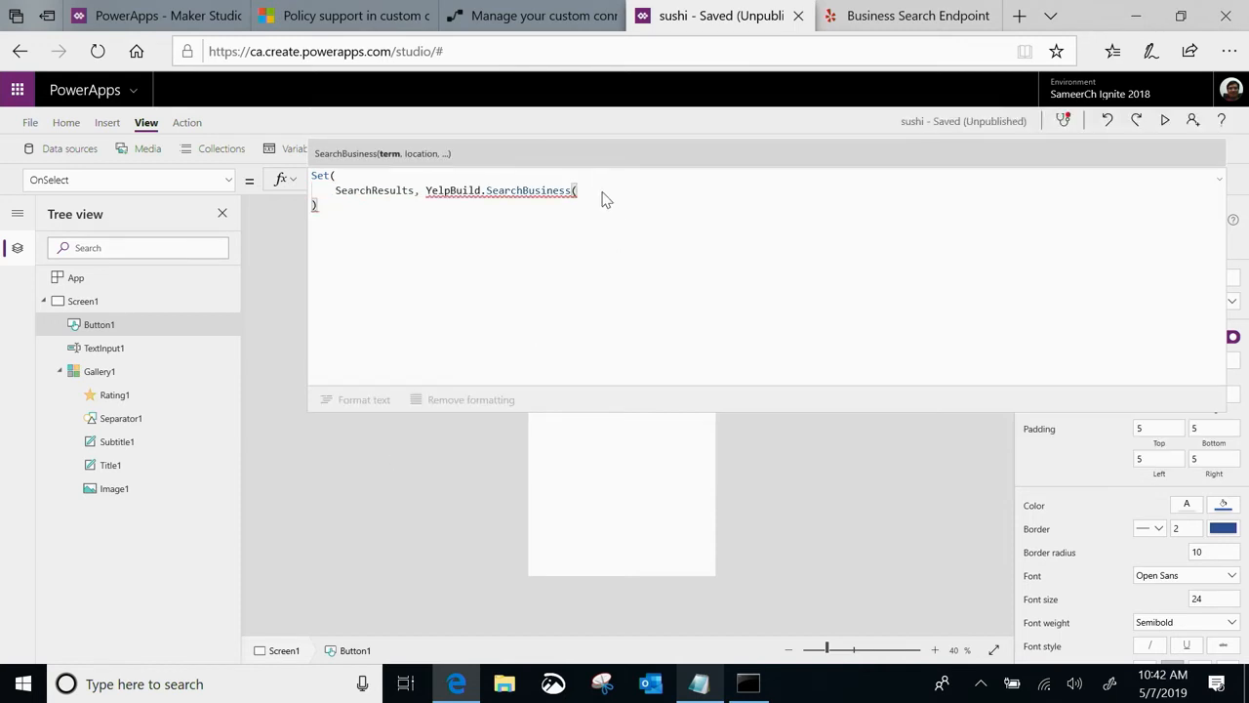
{"action": "type", "text": "Text"}
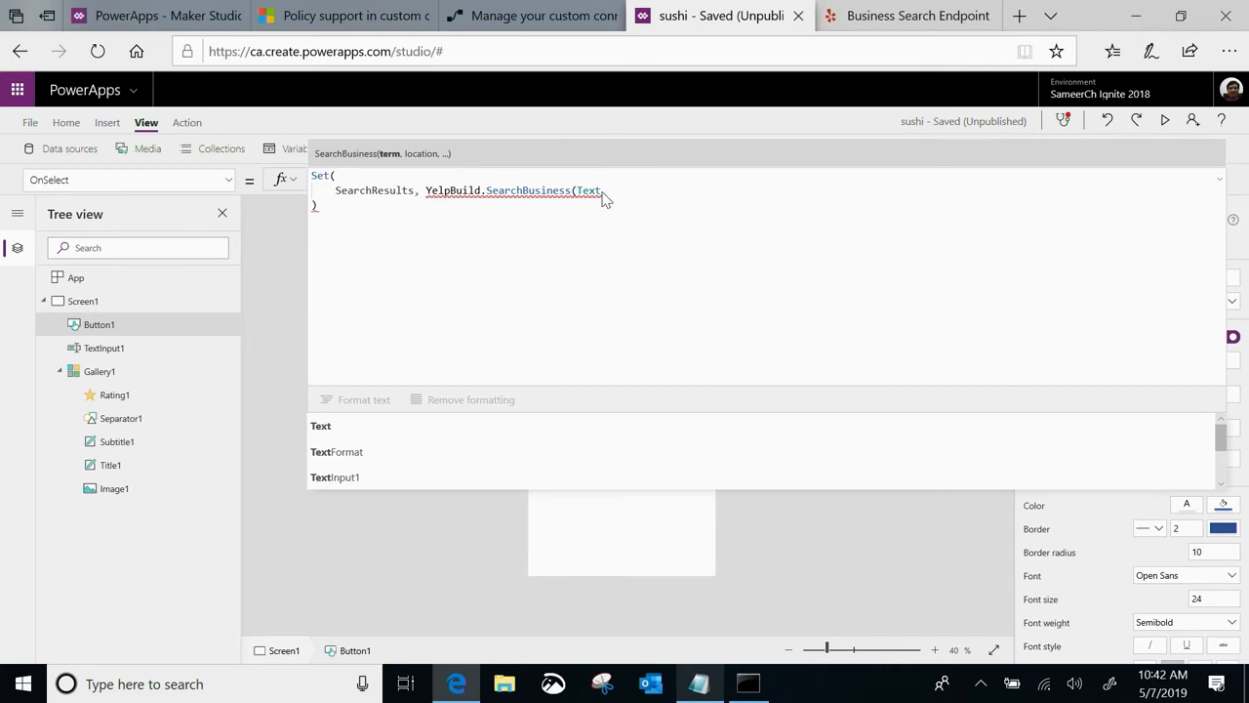
Pass TextInput1.Text as the term and "seattle" as the location in the SearchBusiness call
{"action": "left_click", "coordinate": [405, 478]}
{"action": "type", "text": ".tx"}
{"action": "key", "text": "BackSpace"}
{"action": "key", "text": "BackSpace"}
{"action": "type", "text": "Text"}
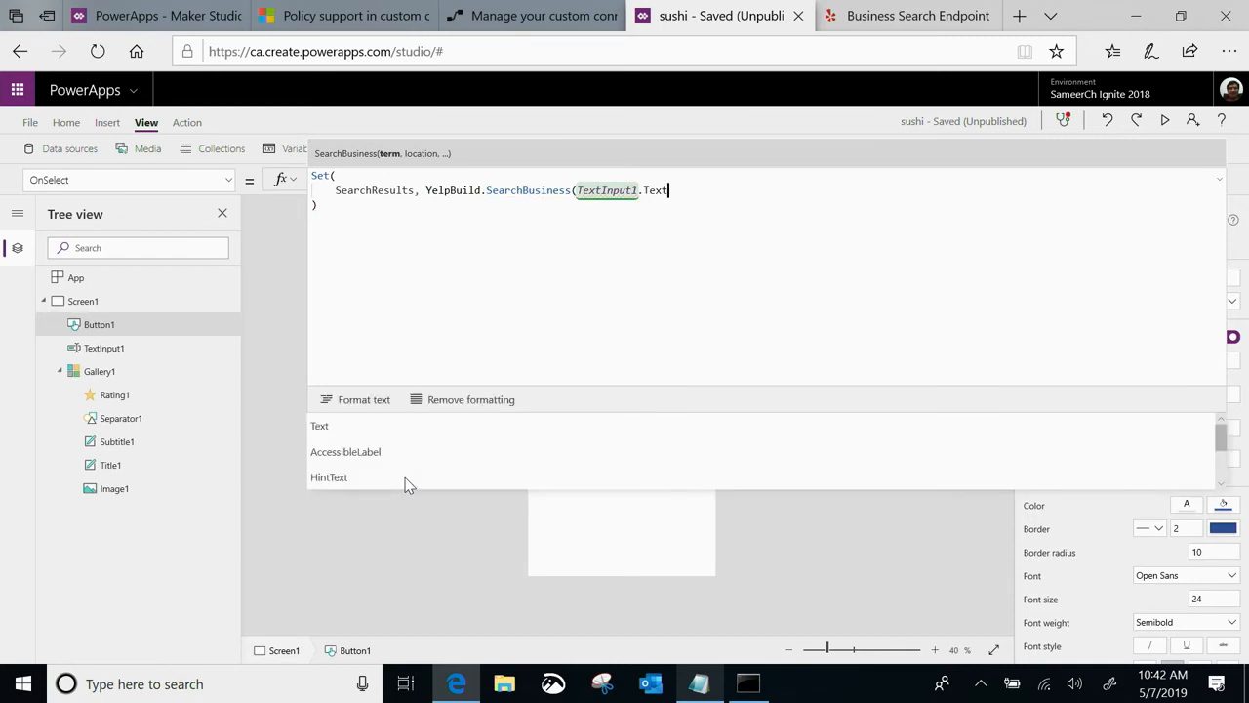
{"action": "type", "text": ","}
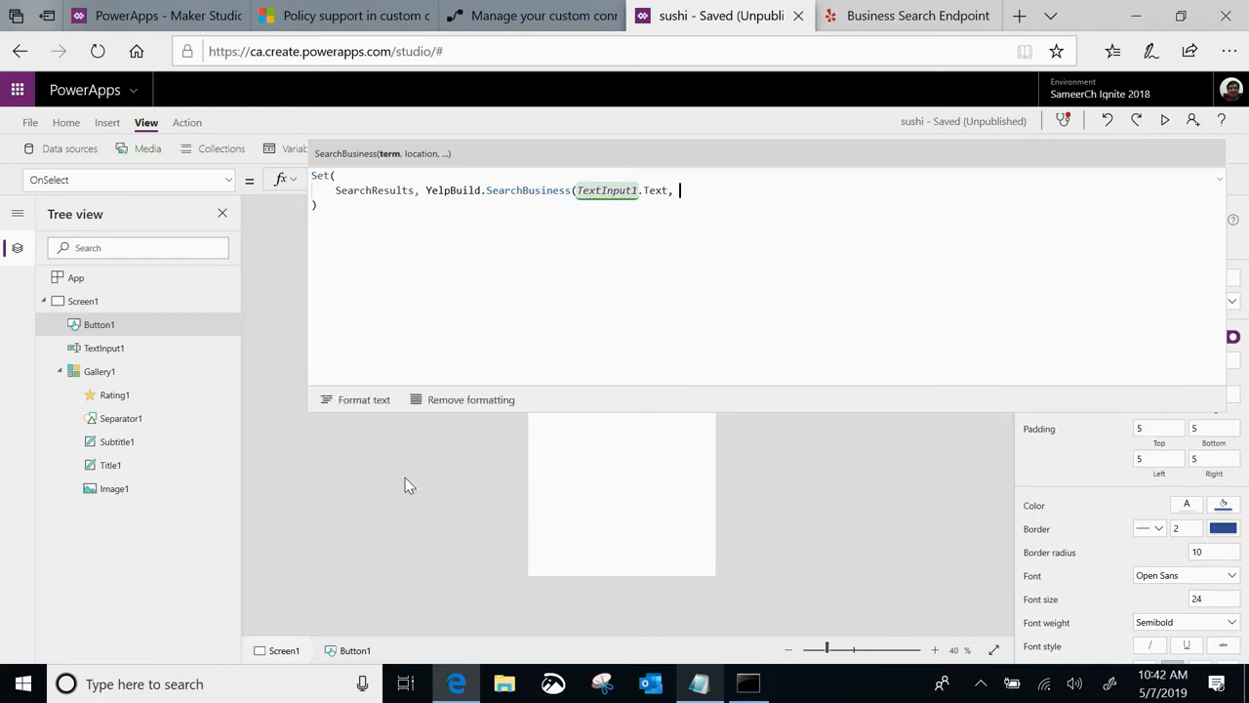
{"action": "type", "text": " \""}
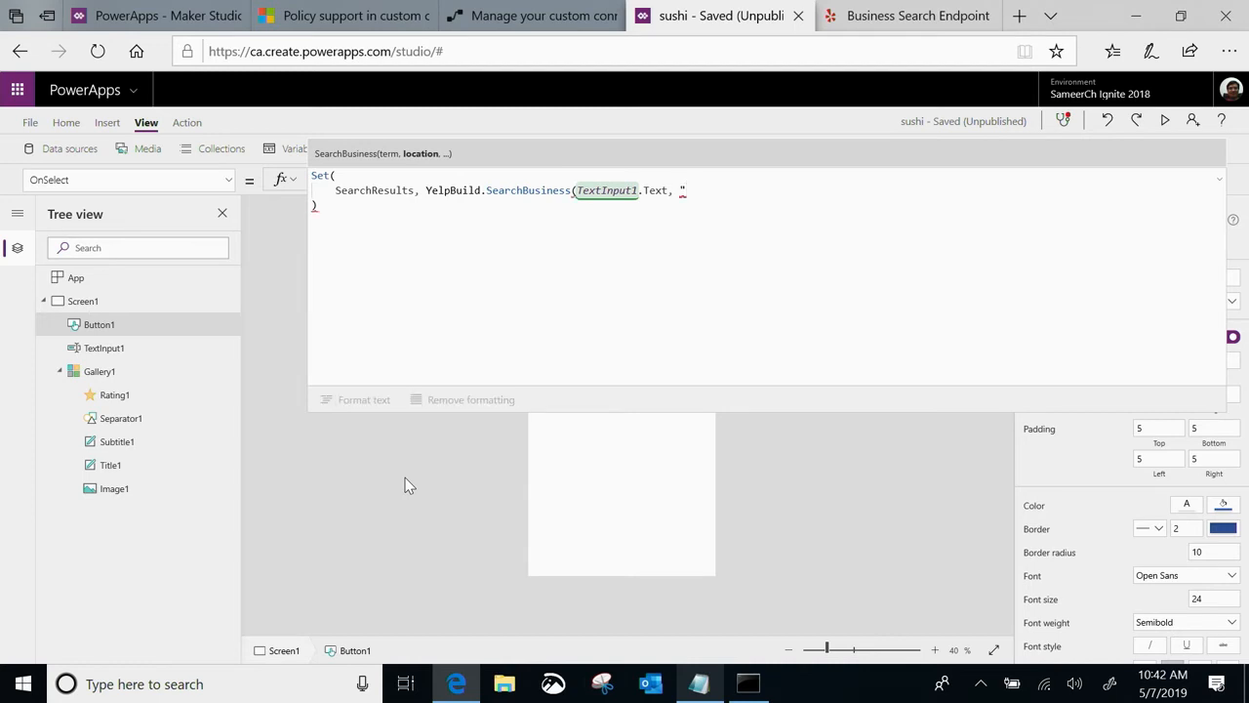
{"action": "type", "text": "seattle\")"}
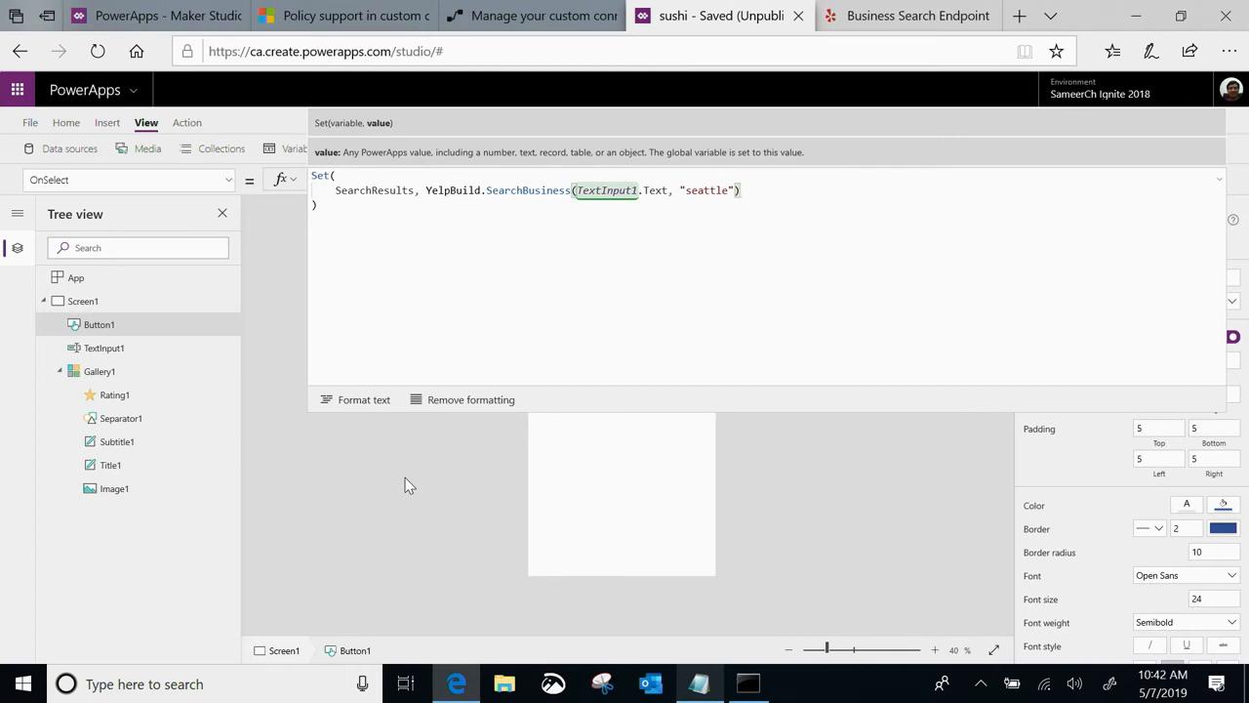
{"action": "type", "text": "."}
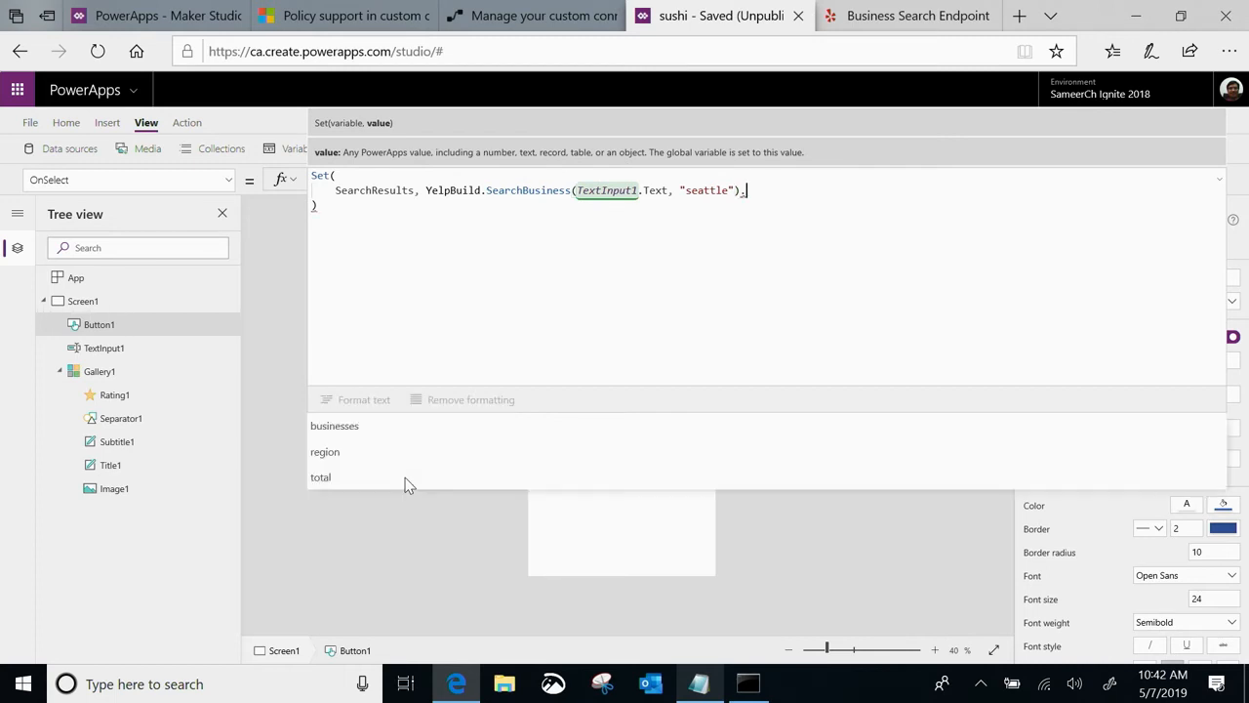
Append .businesses to the SearchBusiness call so SearchResults stores the business list, and collapse the formula editor
{"action": "left_click", "coordinate": [357, 428]}
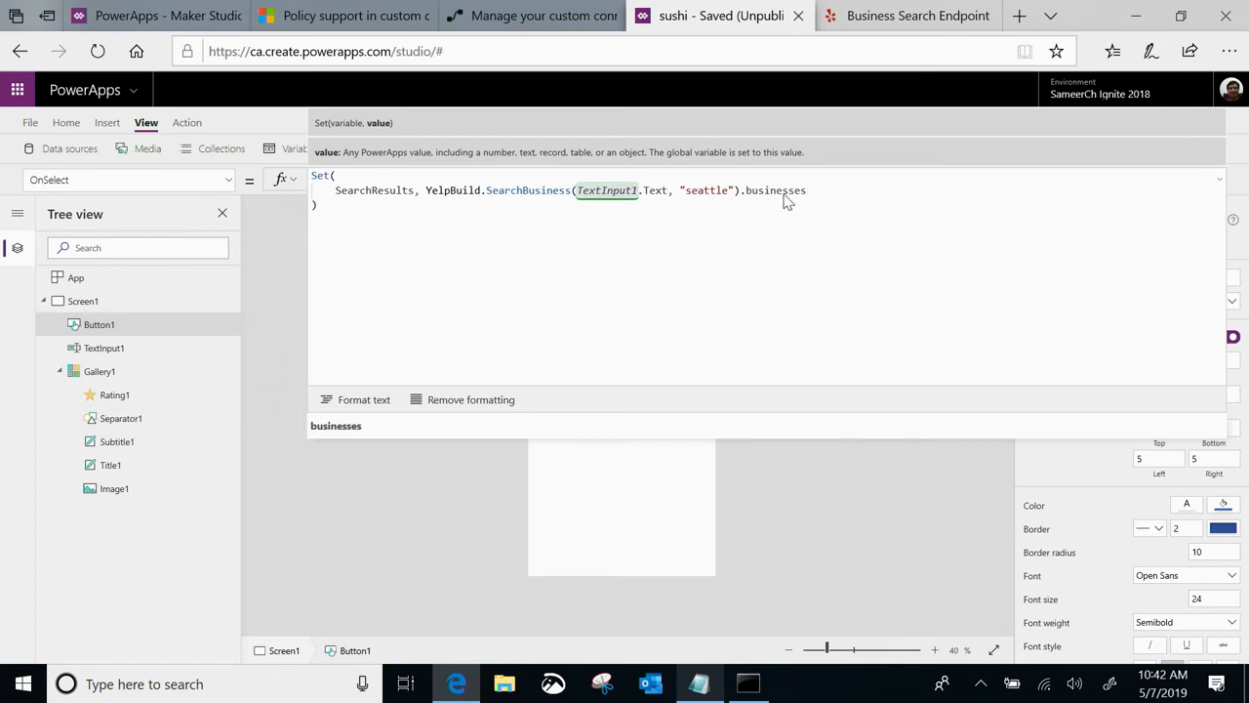
{"action": "left_click", "coordinate": [273, 350]}
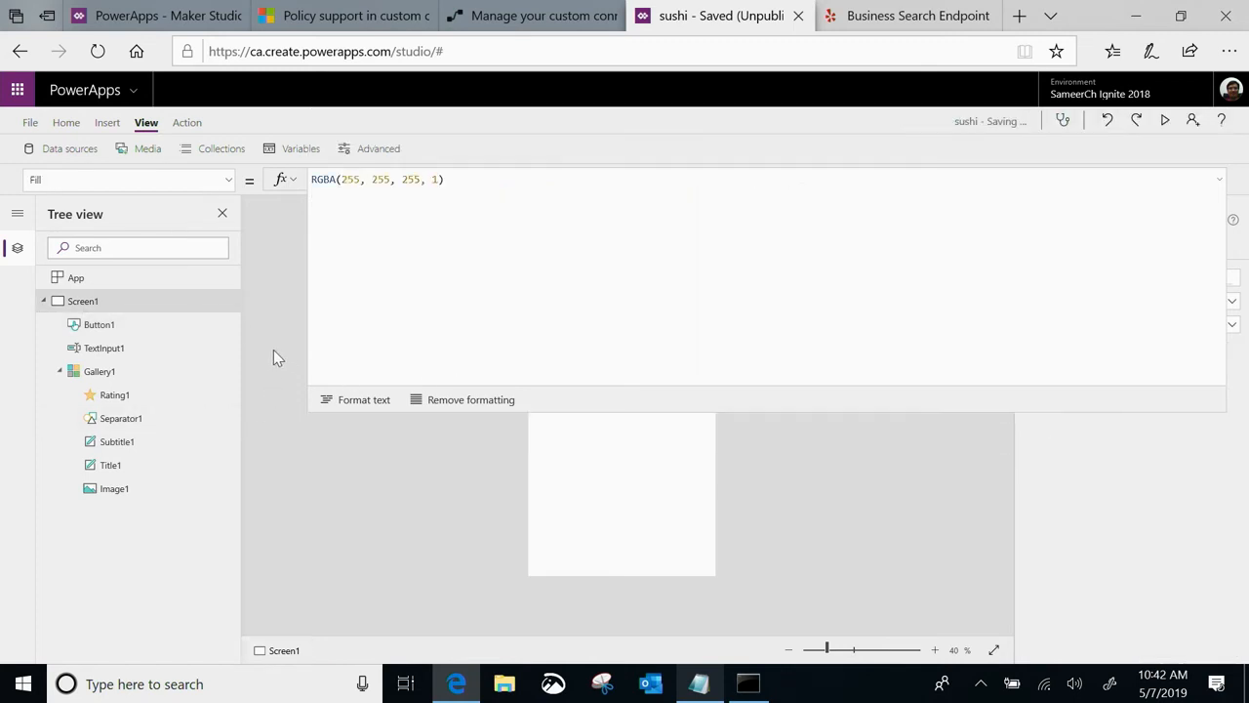
{"action": "left_click", "coordinate": [1219, 180]}
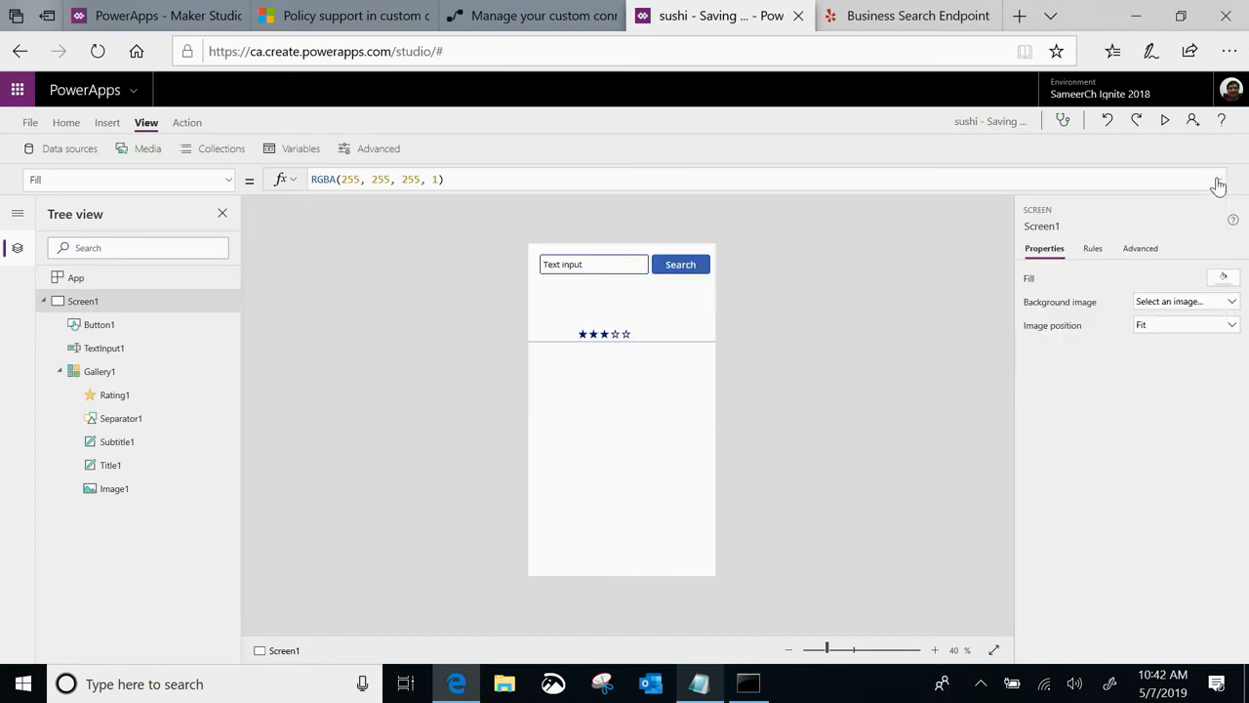
Preview the app and run a search for "hospitals"
{"action": "left_click", "coordinate": [1164, 120]}
{"action": "left_click", "coordinate": [591, 104]}
{"action": "left_click_drag", "start_coordinate": [590, 112], "coordinate": [463, 112]}
{"action": "type", "text": "h"}
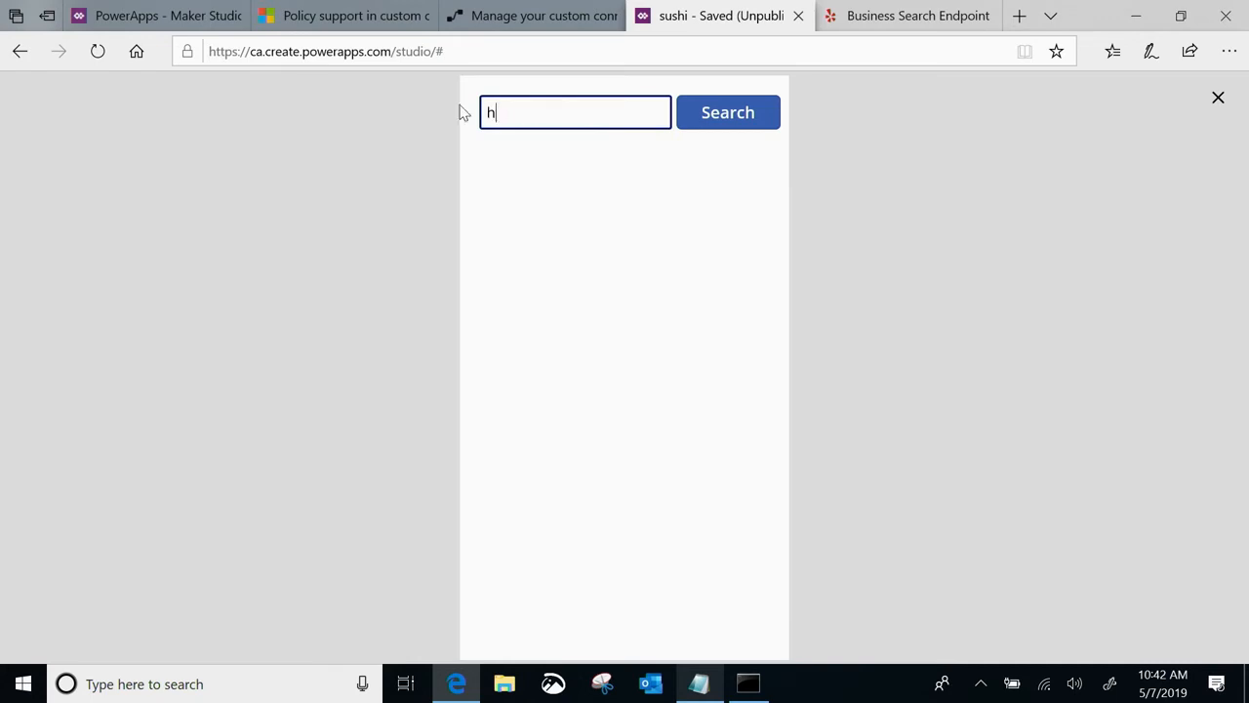
{"action": "type", "text": "ospitals"}
{"action": "left_click", "coordinate": [717, 117]}
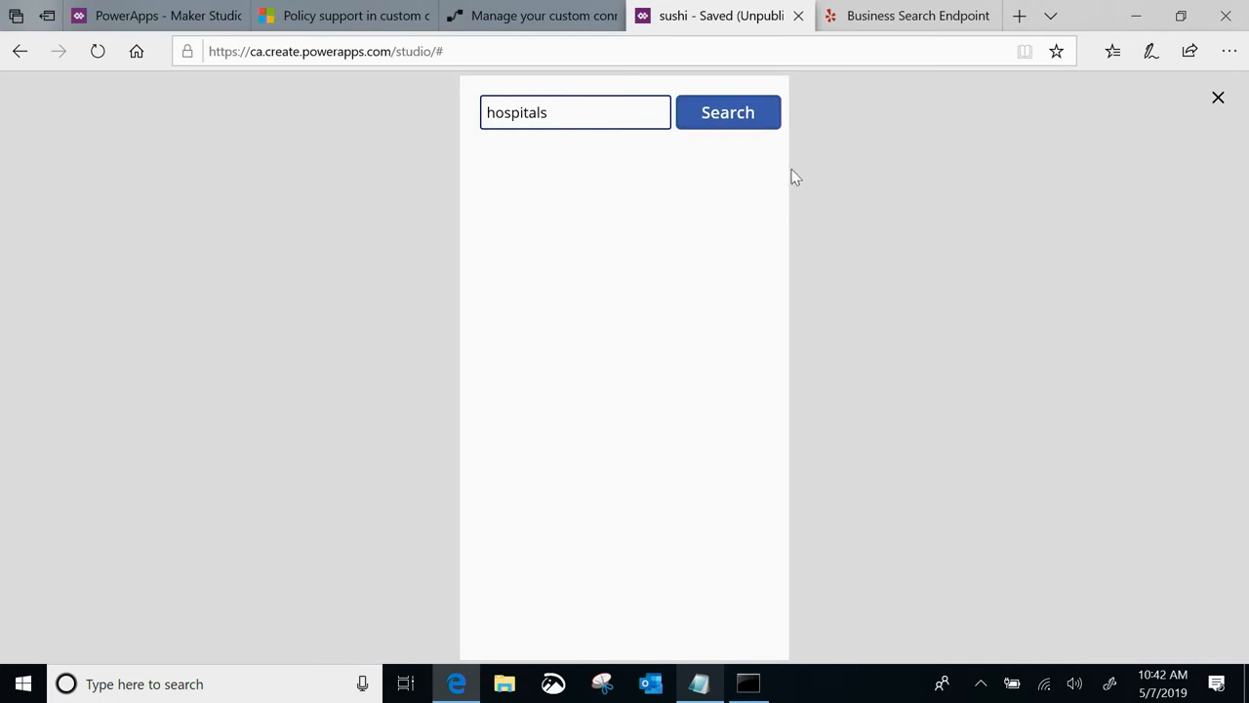
Exit the preview and inspect the error flagged on the Search button
{"action": "left_click", "coordinate": [1218, 98]}
{"action": "left_click", "coordinate": [655, 261]}
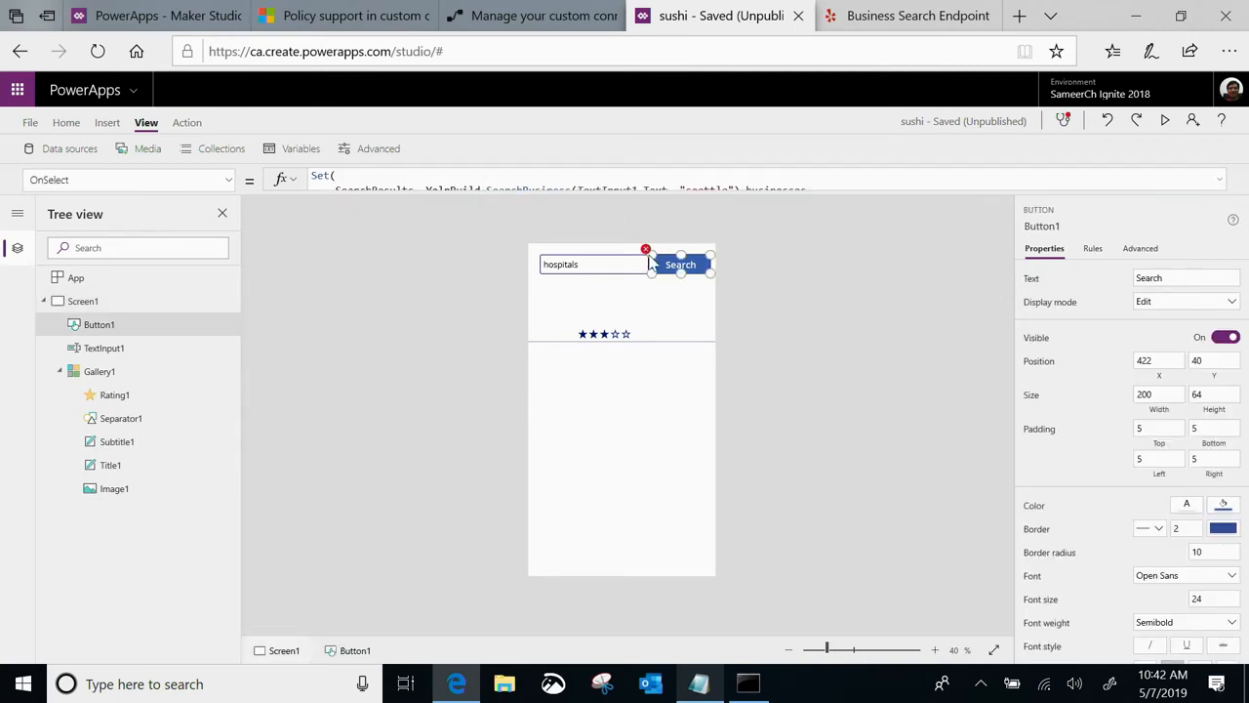
{"action": "mouse_move", "coordinate": [647, 257]}
{"action": "left_click", "coordinate": [375, 279]}
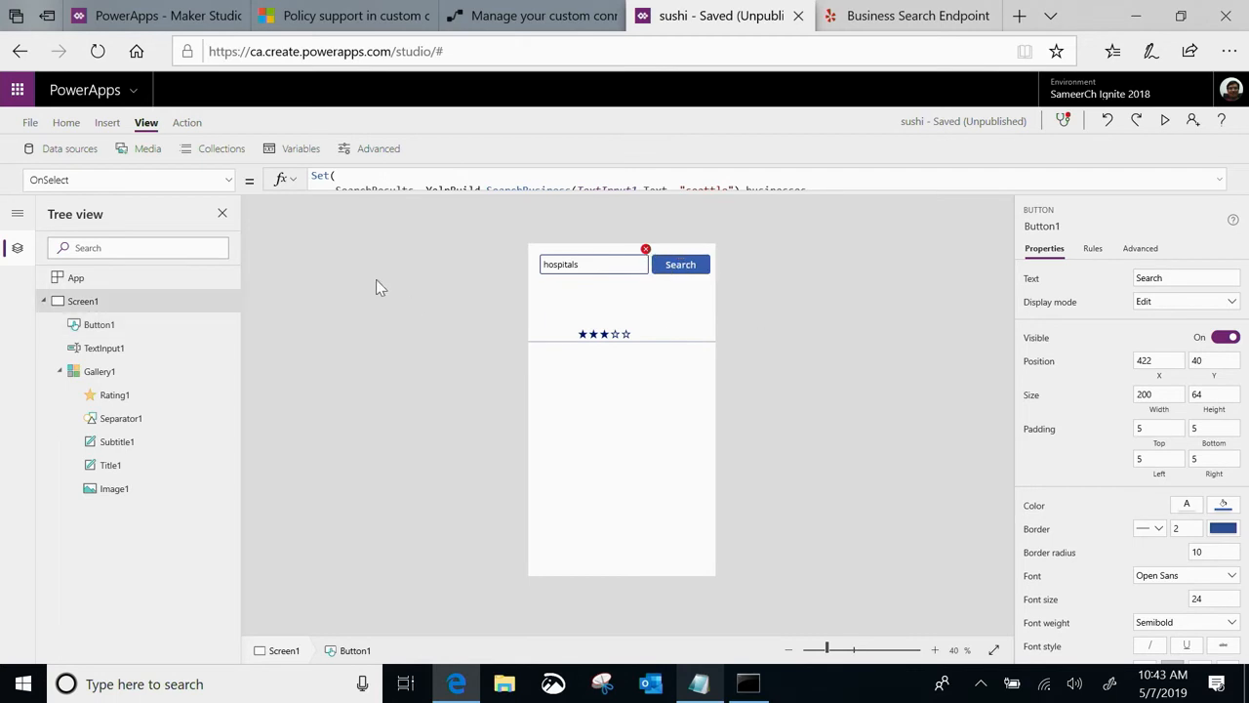
Reload the studio page and leave the app, close that browser tab and return to the PowerApps home page
{"action": "left_click", "coordinate": [100, 51]}
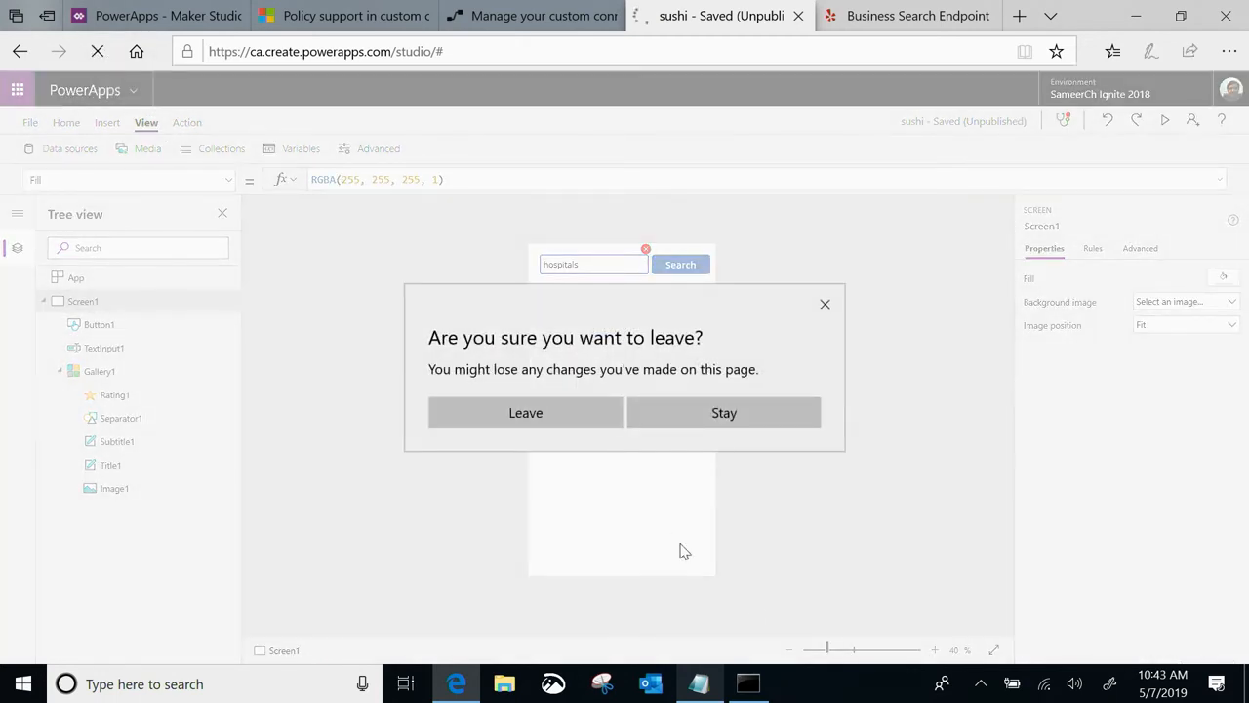
{"action": "left_click", "coordinate": [540, 410]}
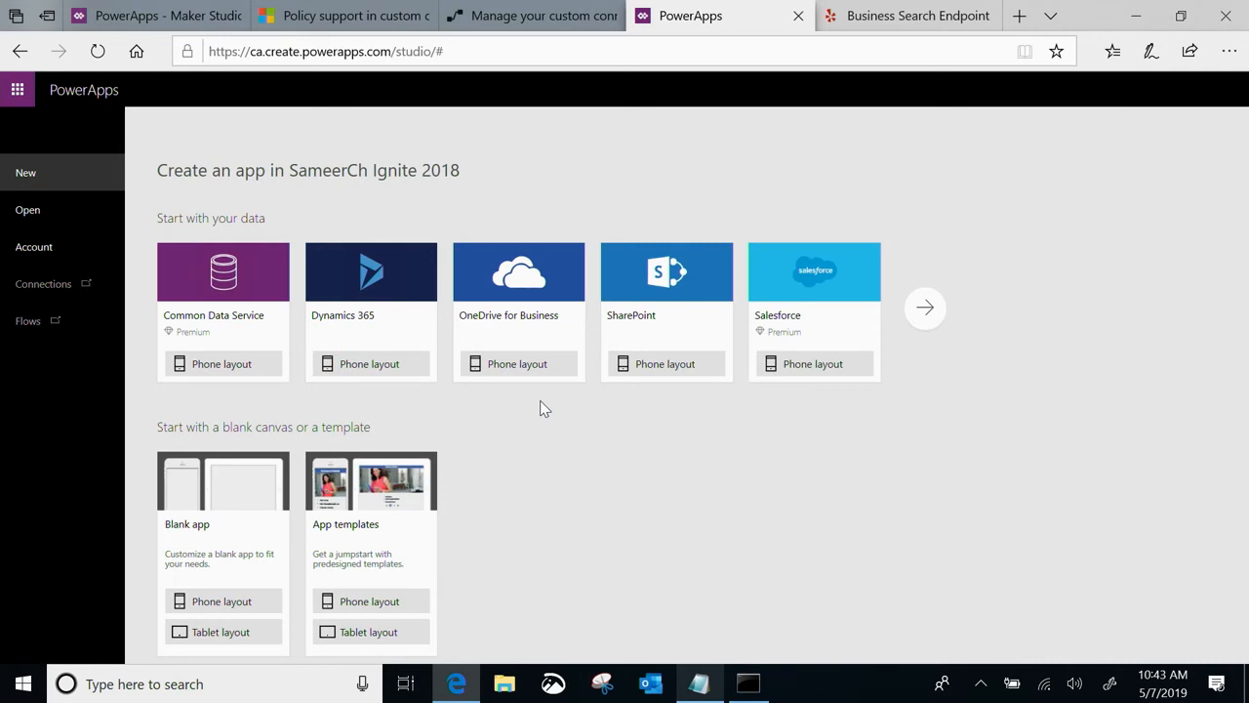
{"action": "left_click", "coordinate": [799, 15]}
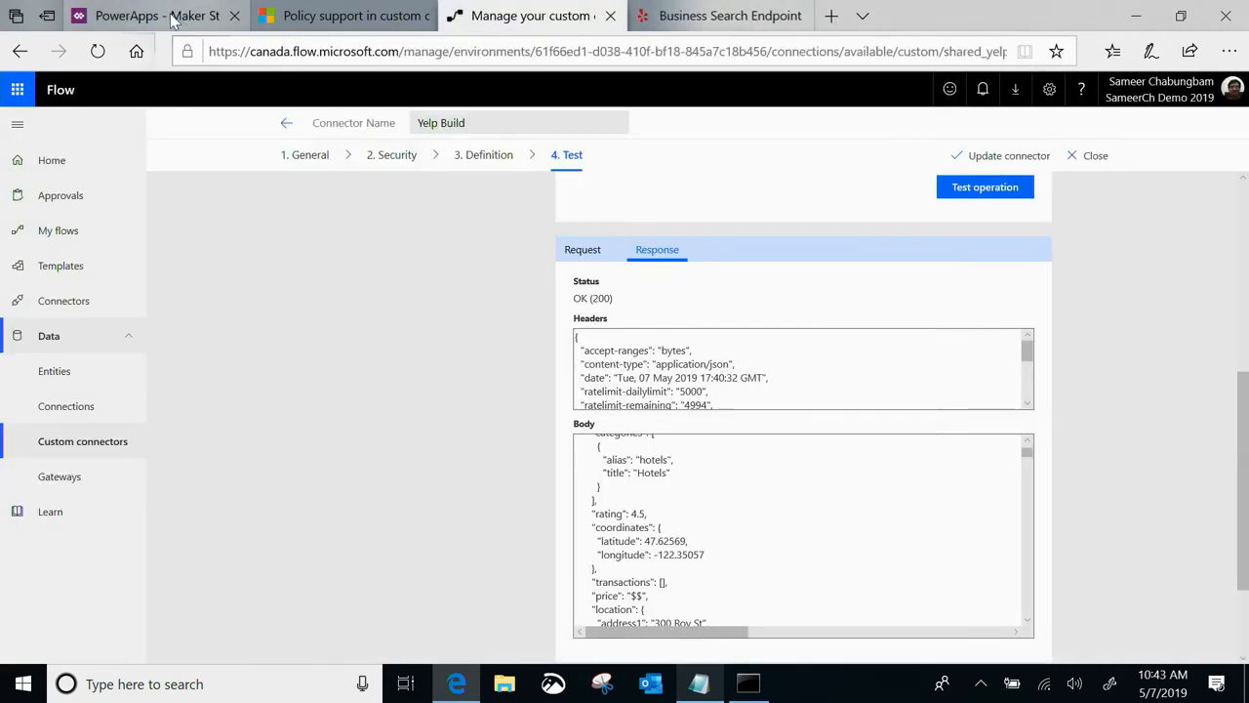
{"action": "left_click", "coordinate": [171, 20]}
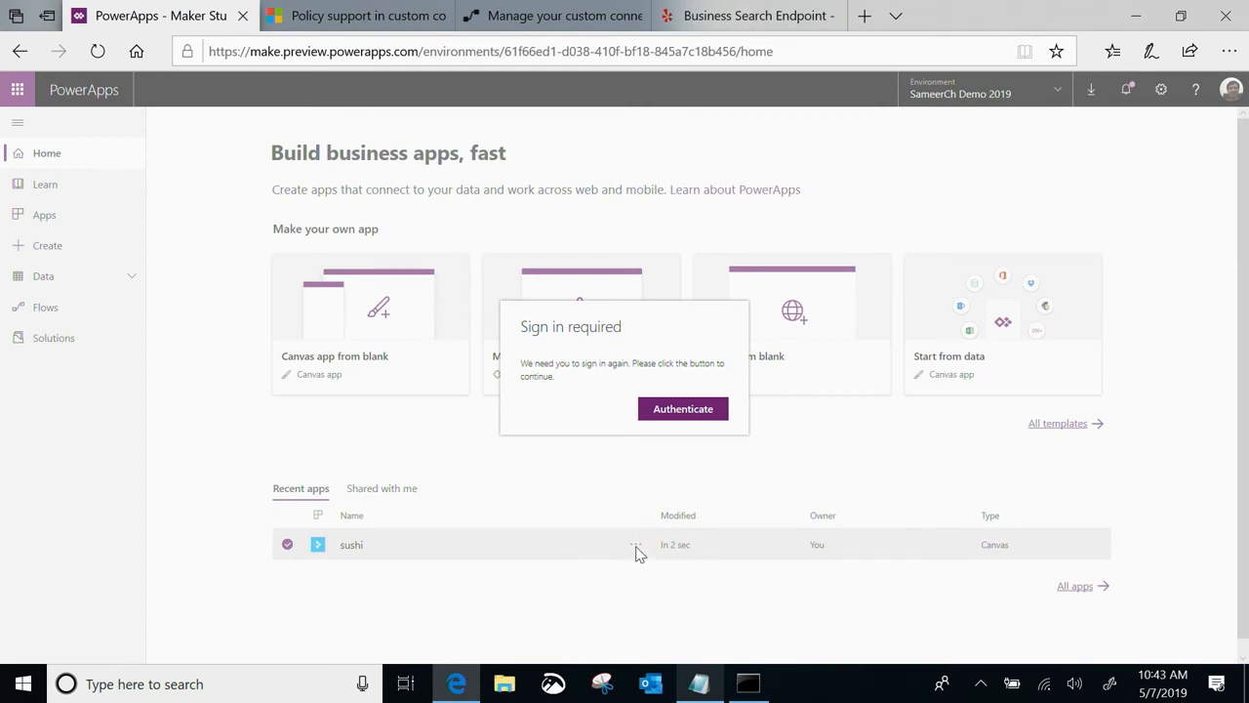
Authenticate again for PowerApps, reload the home page, and open the sushi app for editing
{"action": "left_click", "coordinate": [683, 411]}
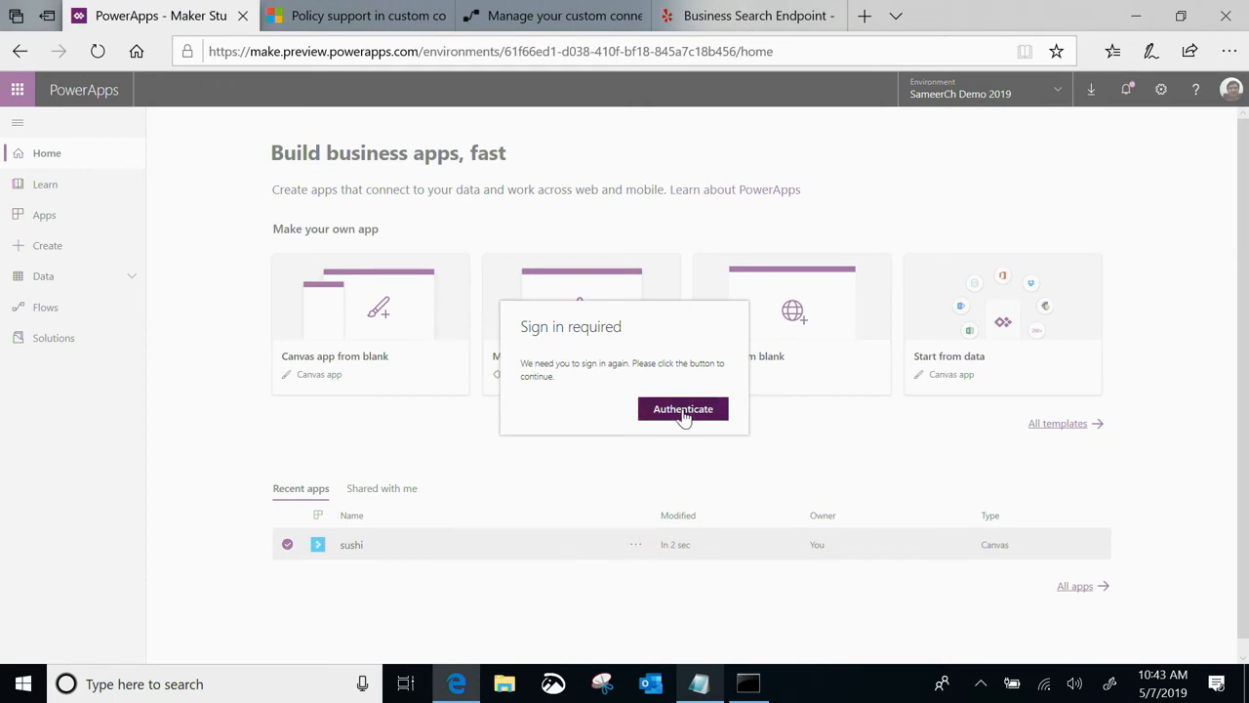
{"action": "left_click", "coordinate": [617, 254]}
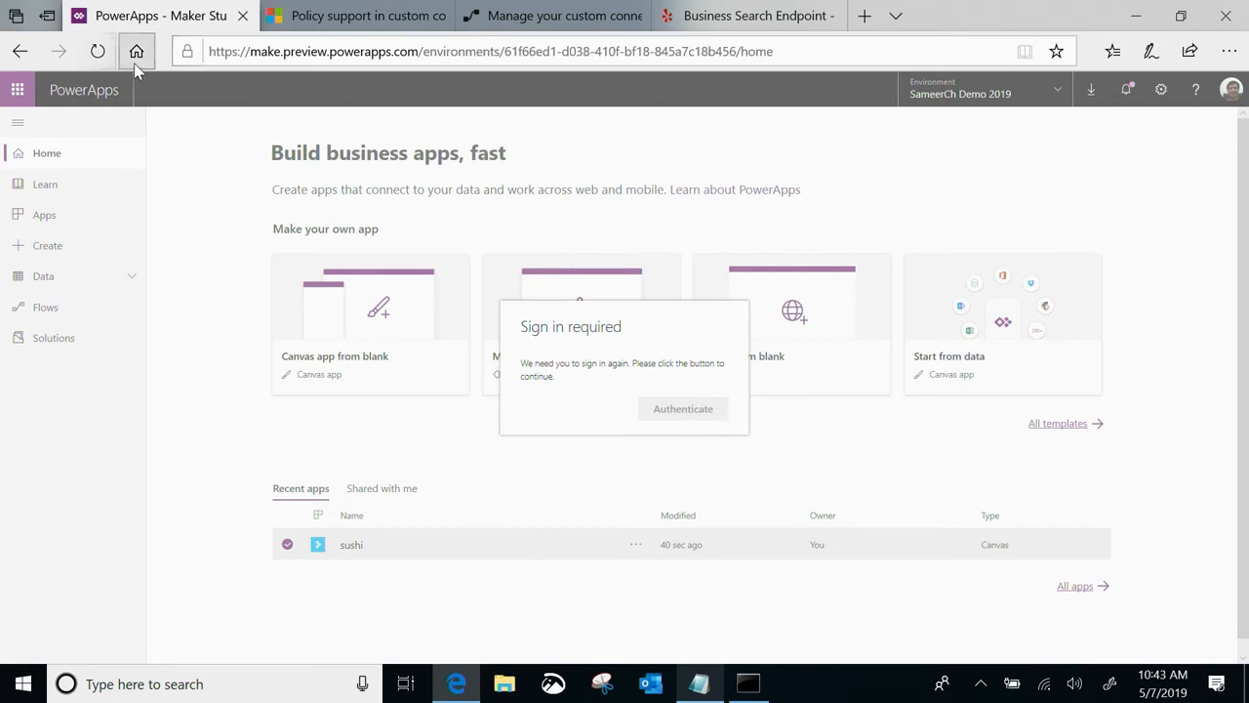
{"action": "left_click", "coordinate": [98, 51]}
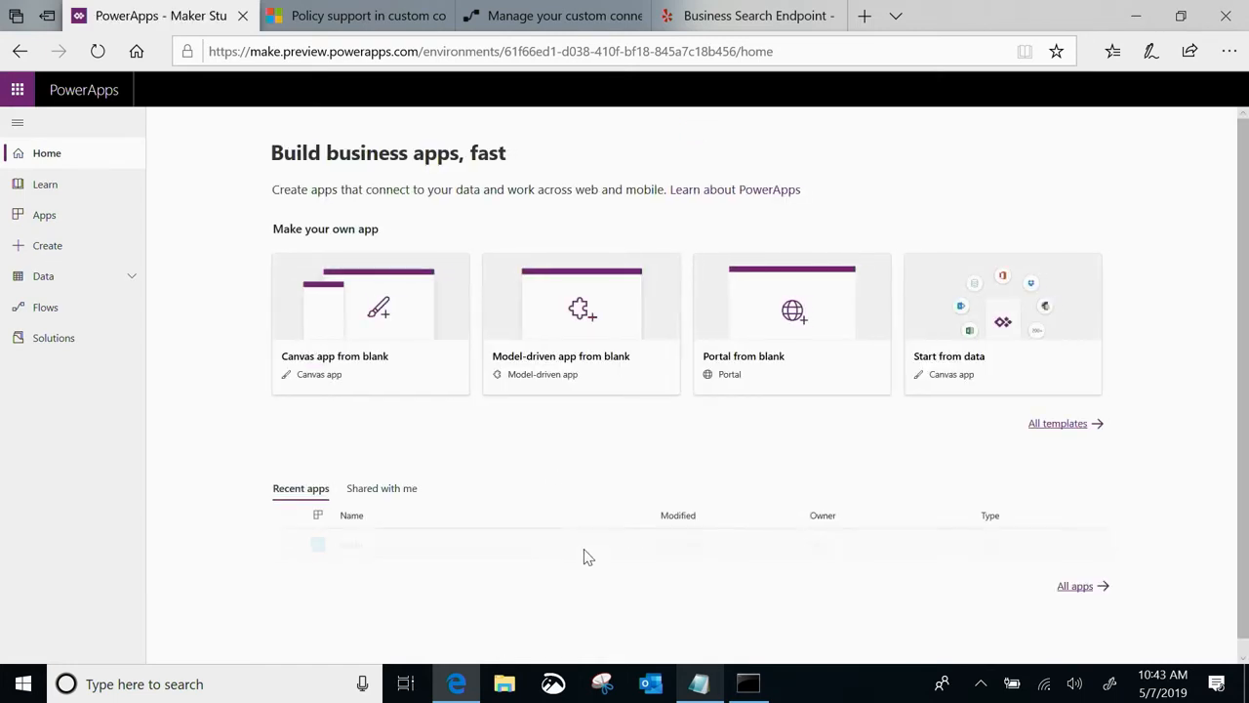
{"action": "left_click", "coordinate": [635, 544]}
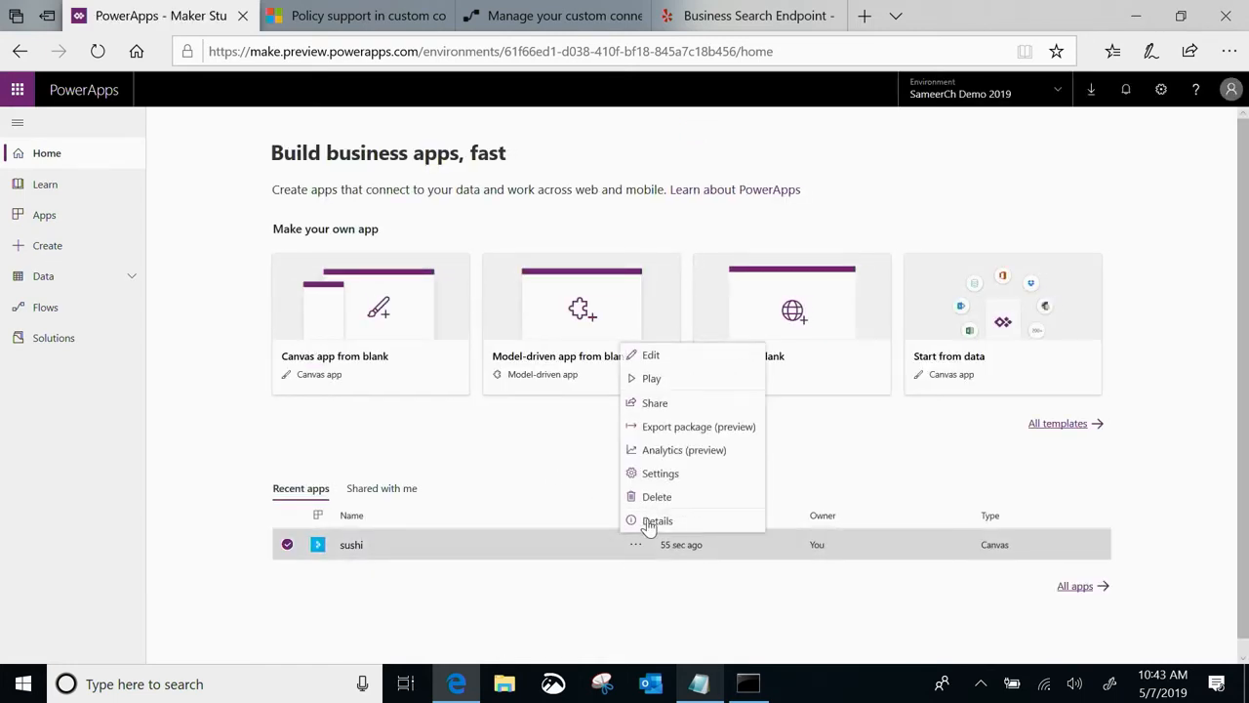
{"action": "left_click", "coordinate": [649, 354]}
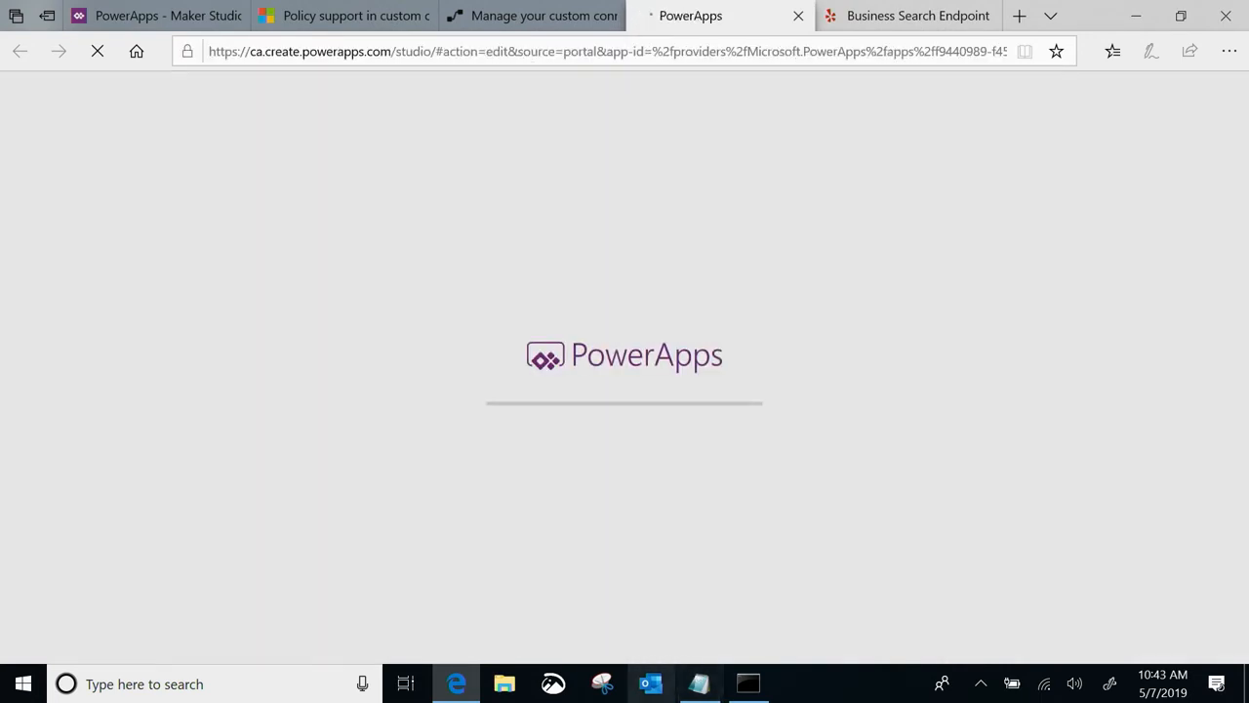
Switch to the ReadMe-Yelp notes in Notepad, select the Button formula line, and return to the browser
{"action": "left_click", "coordinate": [697, 681]}
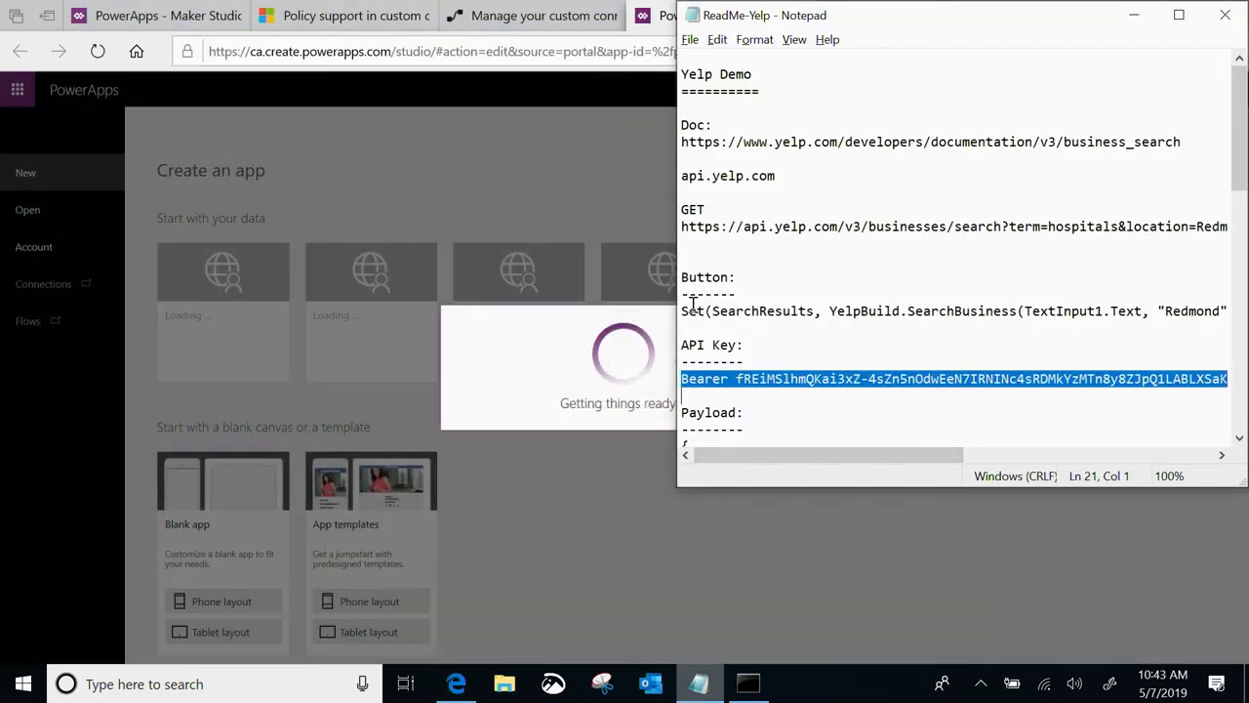
{"action": "left_click", "coordinate": [685, 308]}
{"action": "key", "text": "shift+Down"}
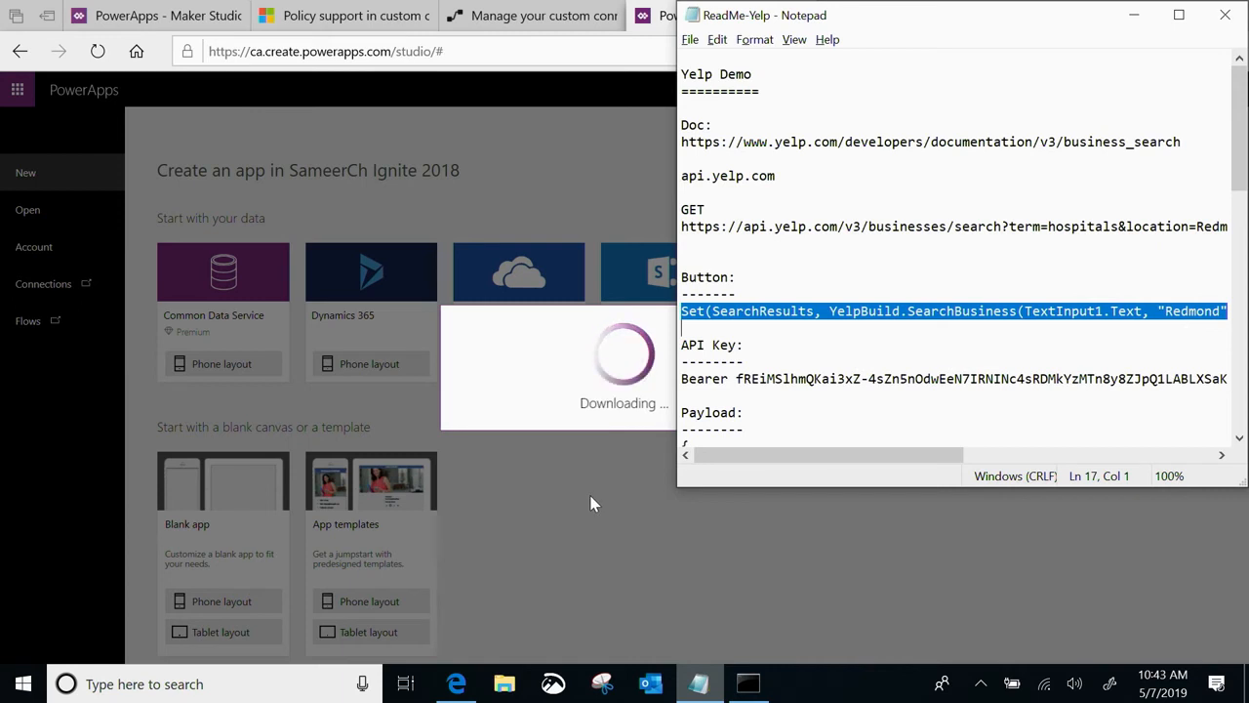
{"action": "left_click", "coordinate": [551, 506]}
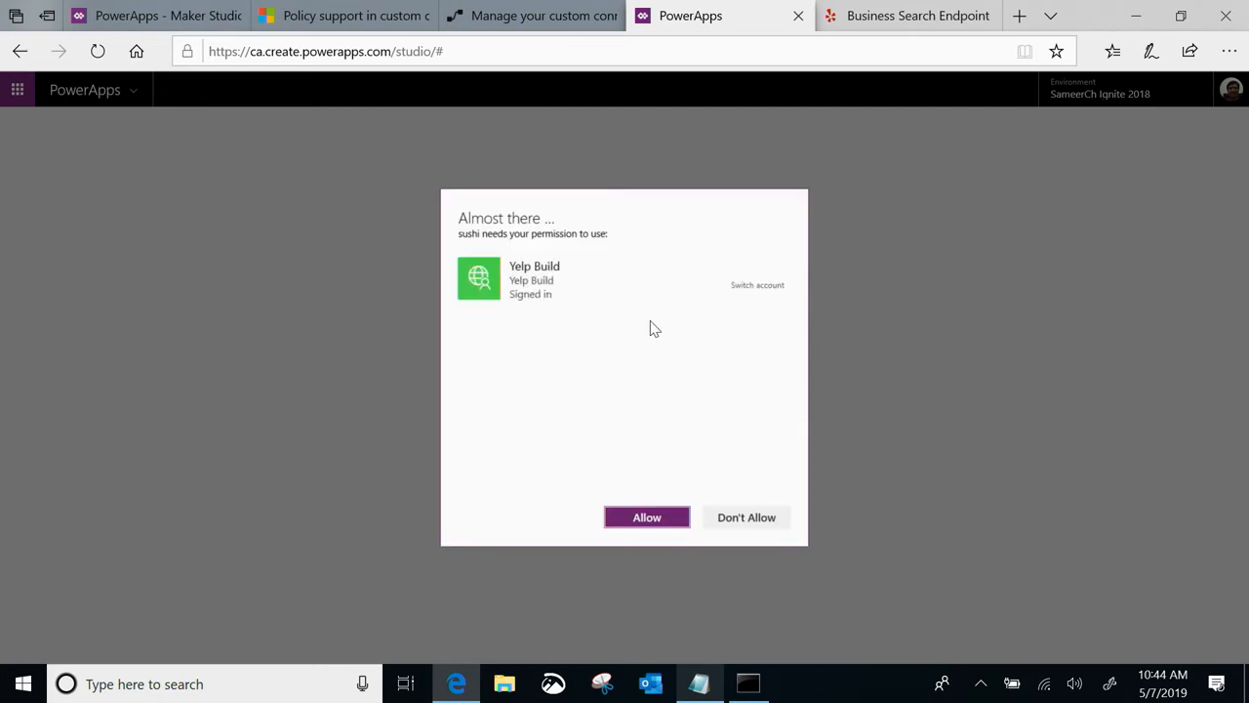
Allow the sushi app to use the Yelp Build connection and select the Search button on Screen1
{"action": "left_click", "coordinate": [649, 517]}
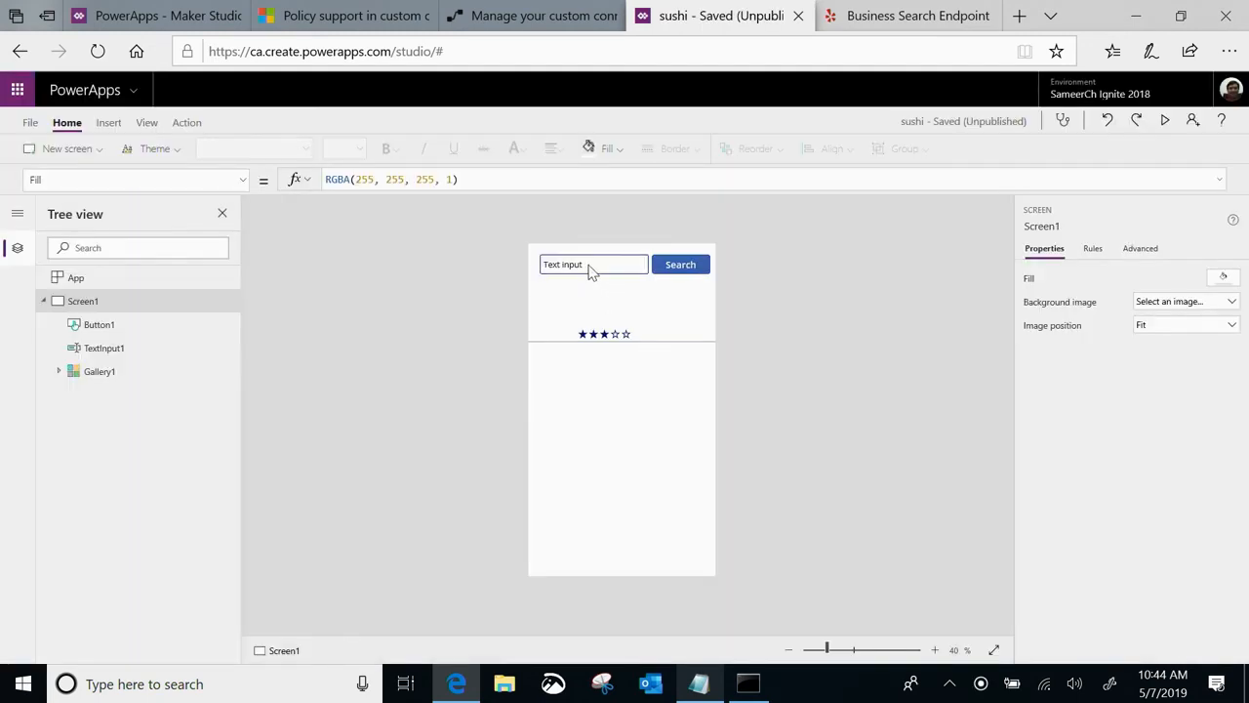
{"action": "left_click", "coordinate": [589, 269]}
{"action": "left_click", "coordinate": [680, 265]}
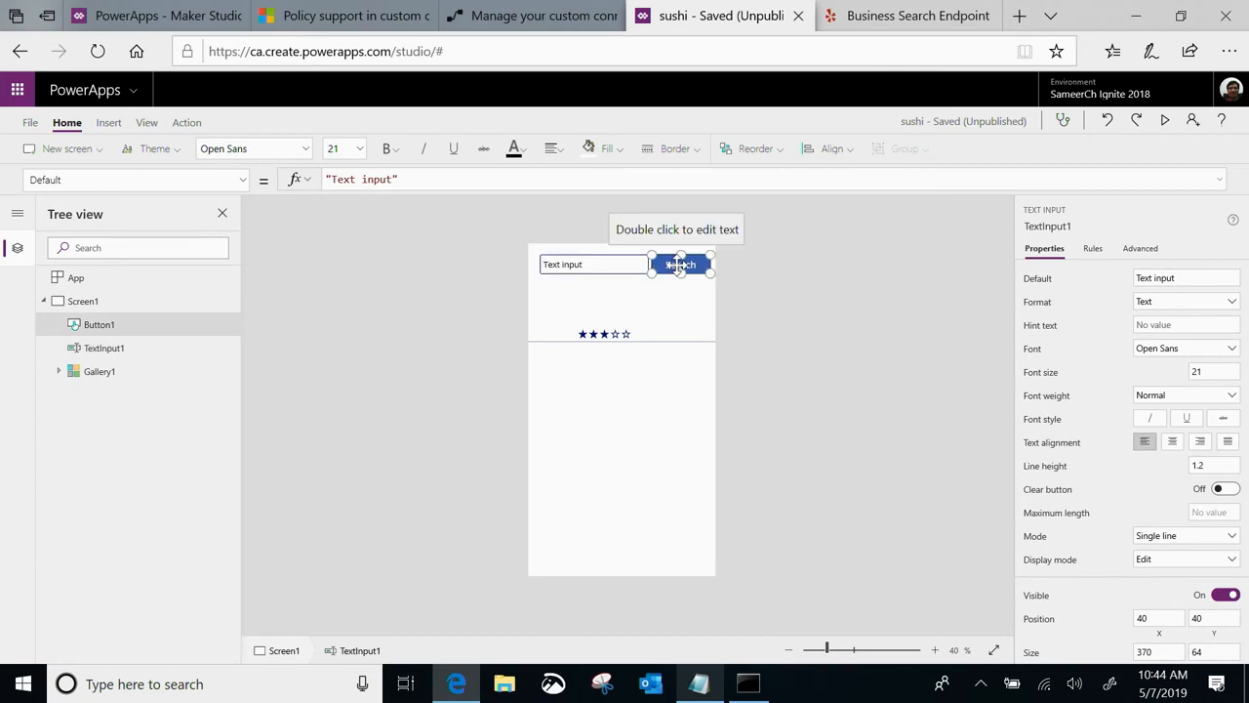
Preview the app, run a search for "hospitals" in place of the default text, and exit the preview
{"action": "left_click", "coordinate": [1165, 121]}
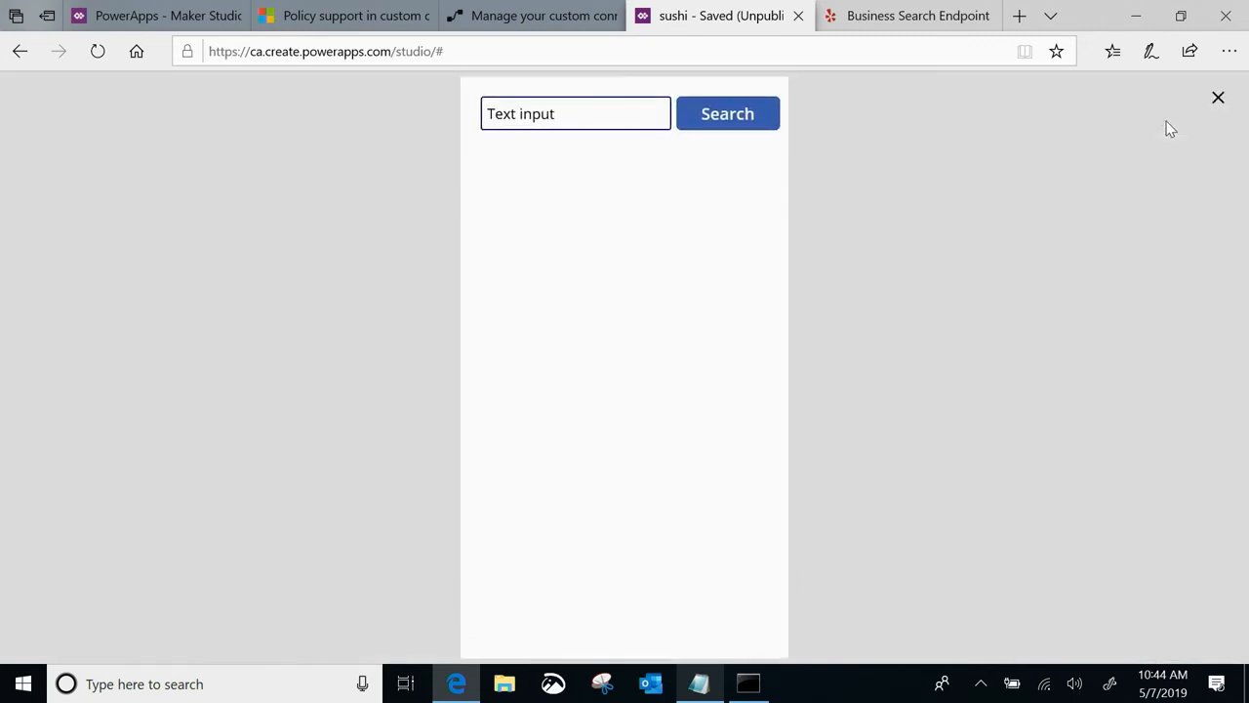
{"action": "double_click", "coordinate": [546, 113]}
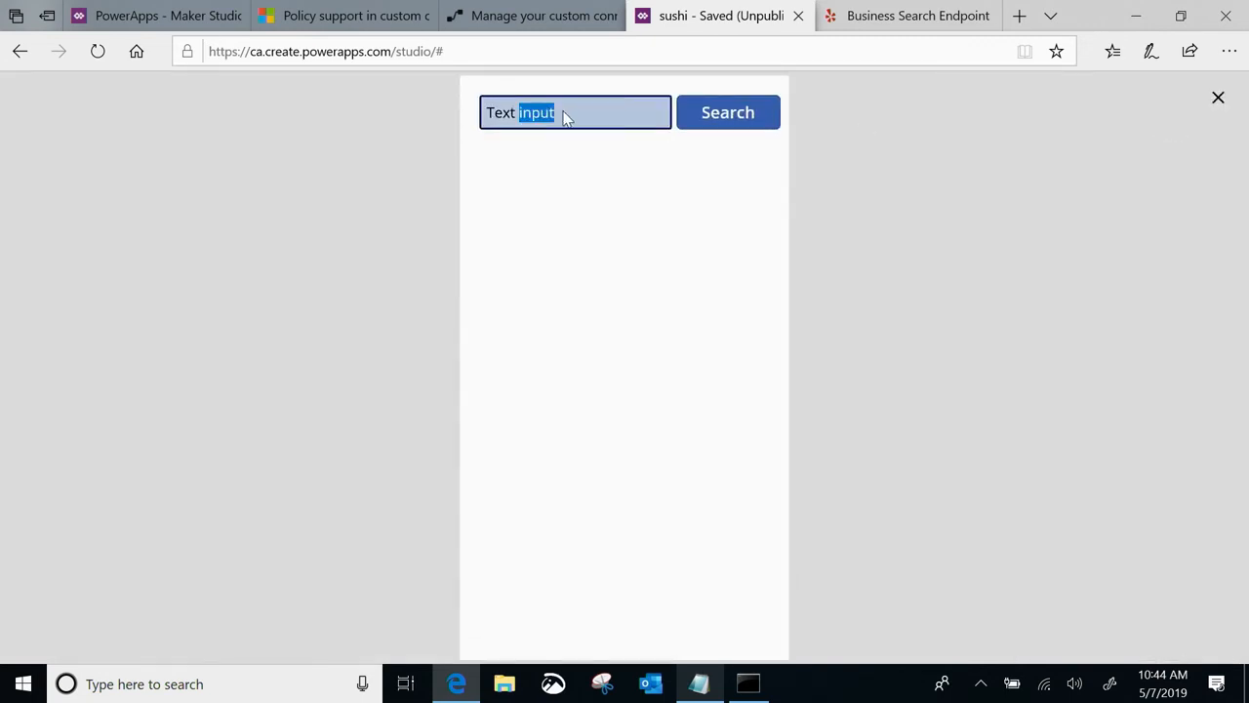
{"action": "left_click_drag", "start_coordinate": [519, 113], "coordinate": [476, 117]}
{"action": "left_click", "coordinate": [556, 115]}
{"action": "key", "text": "BackSpace"}
{"action": "key", "text": "BackSpace"}
{"action": "key", "text": "BackSpace"}
{"action": "key", "text": "BackSpace"}
{"action": "key", "text": "BackSpace"}
{"action": "key", "text": "BackSpace"}
{"action": "type", "text": "hospitals"}
{"action": "left_click", "coordinate": [723, 125]}
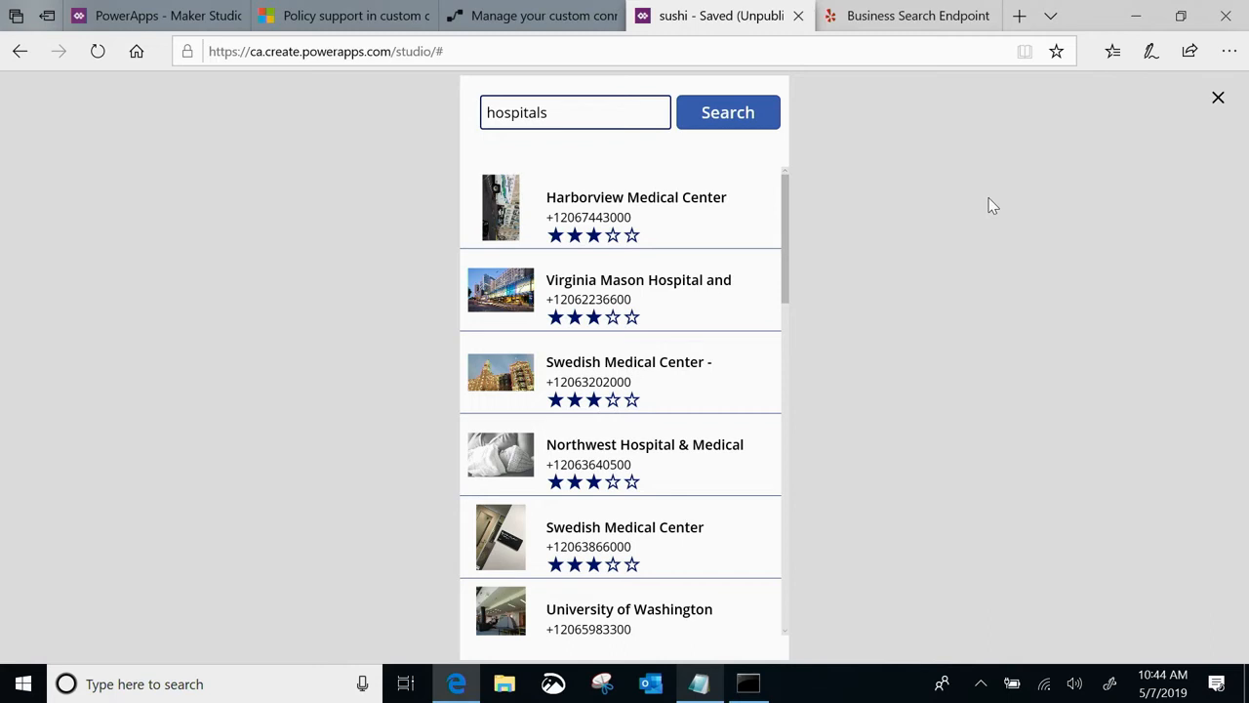
{"action": "left_click", "coordinate": [1215, 100]}
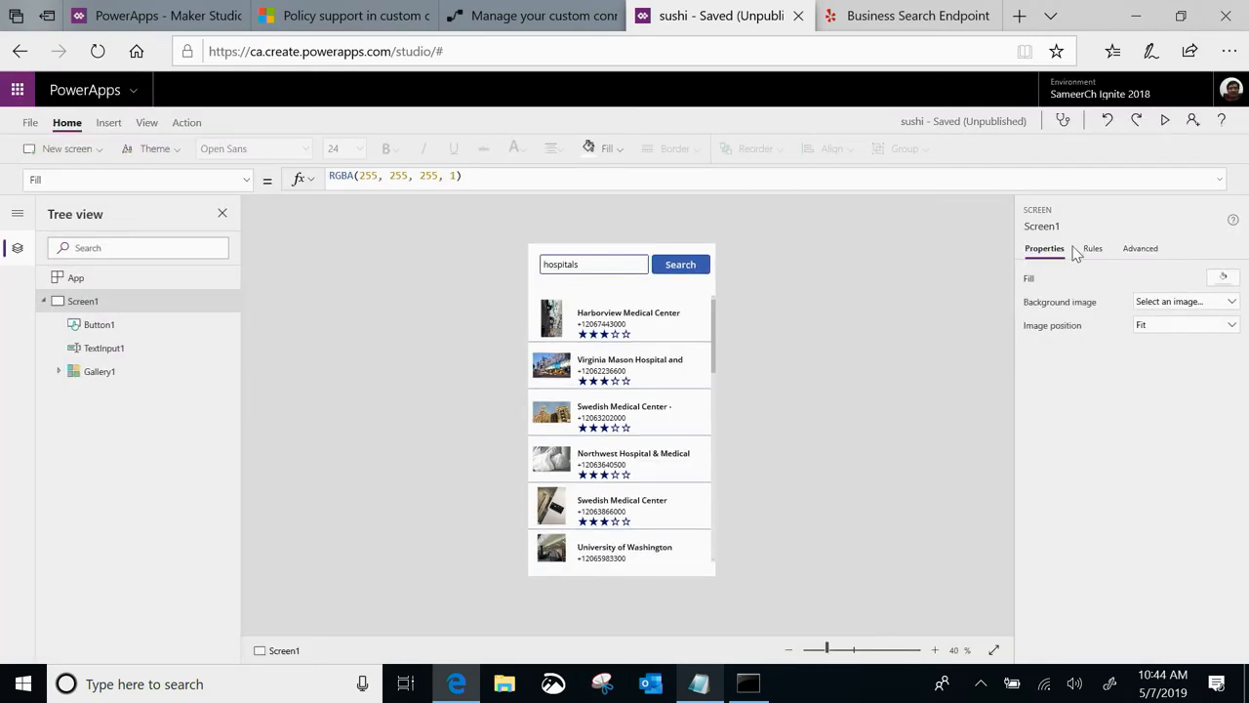
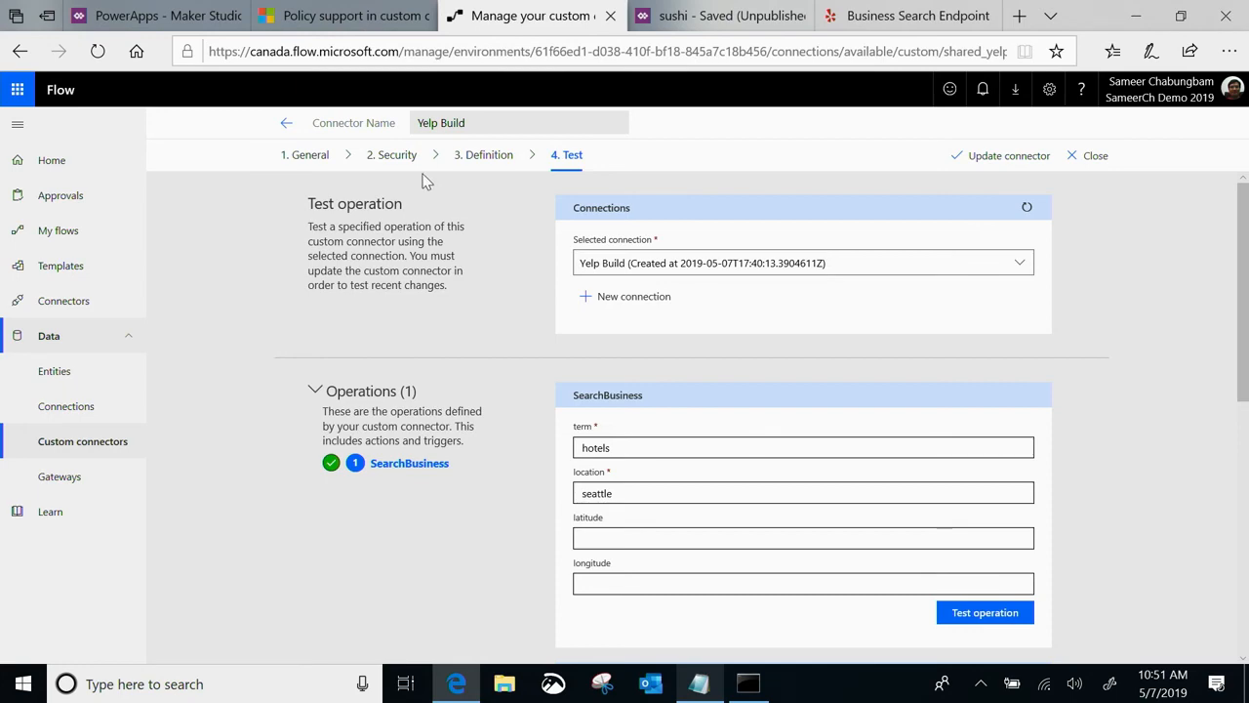
Add a policy named "Fix auth header" to the Yelp Build connector definition, using the Set HTTP header template
{"action": "left_click", "coordinate": [488, 156]}
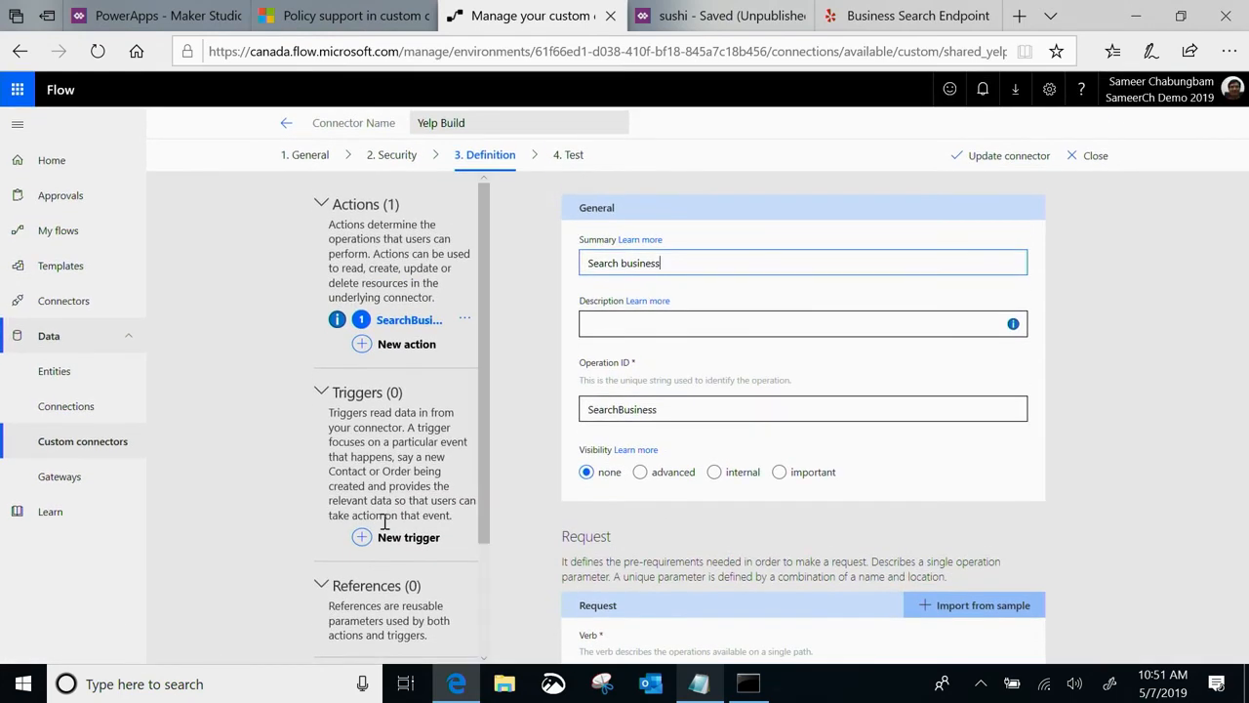
{"action": "scroll", "coordinate": [380, 483], "scroll_direction": "down", "scroll_amount": 3}
{"action": "left_click", "coordinate": [388, 648]}
{"action": "left_click", "coordinate": [676, 261]}
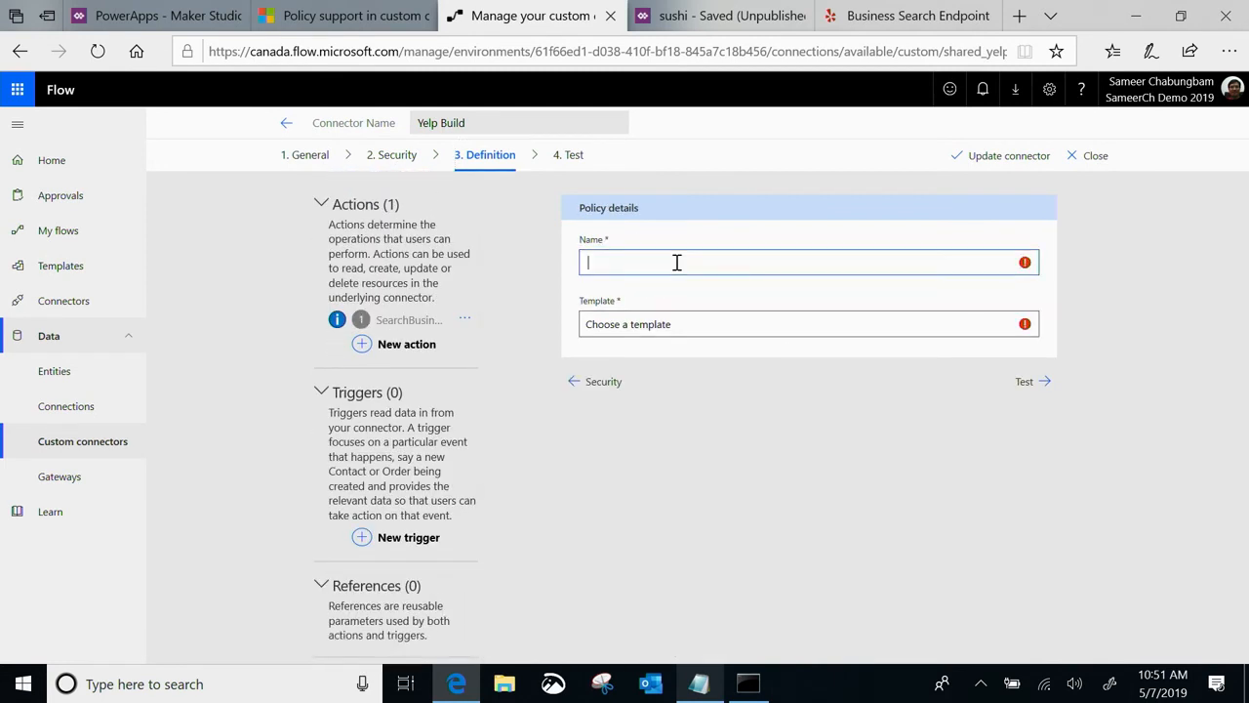
{"action": "type", "text": "Fix au"}
{"action": "type", "text": "th header"}
{"action": "key", "text": "BackSpace"}
{"action": "type", "text": "der"}
{"action": "left_click", "coordinate": [742, 326]}
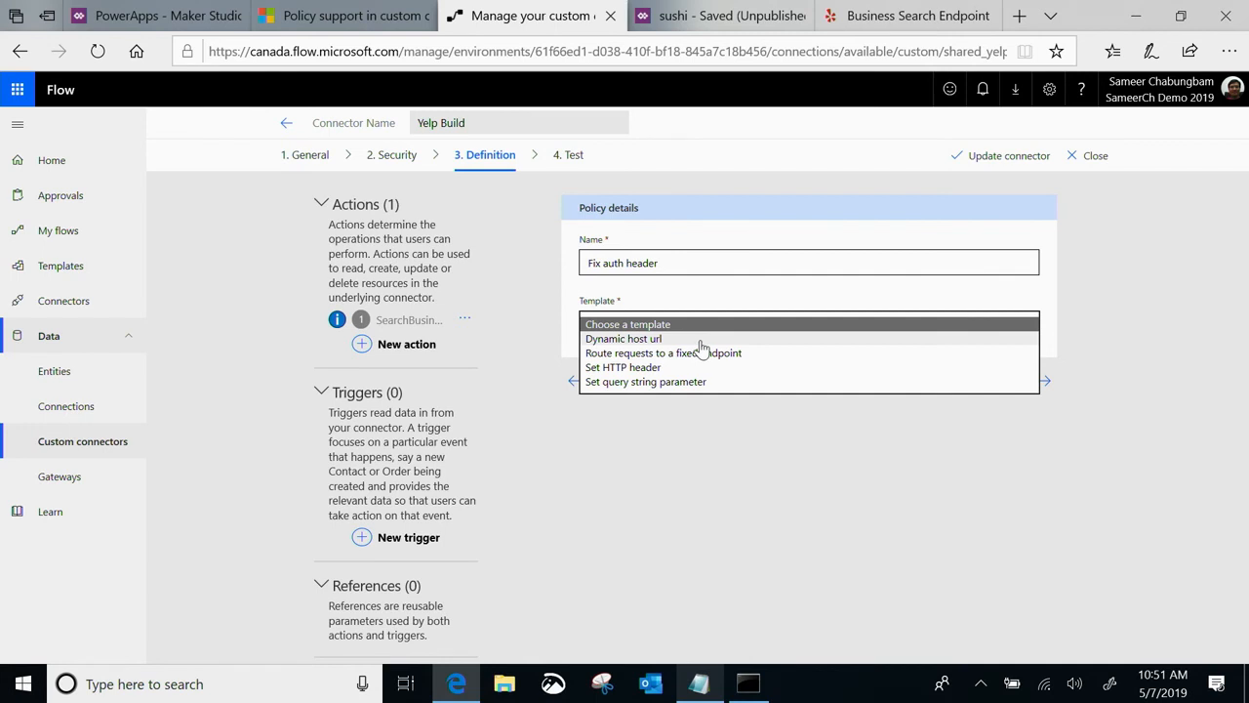
{"action": "left_click", "coordinate": [664, 368]}
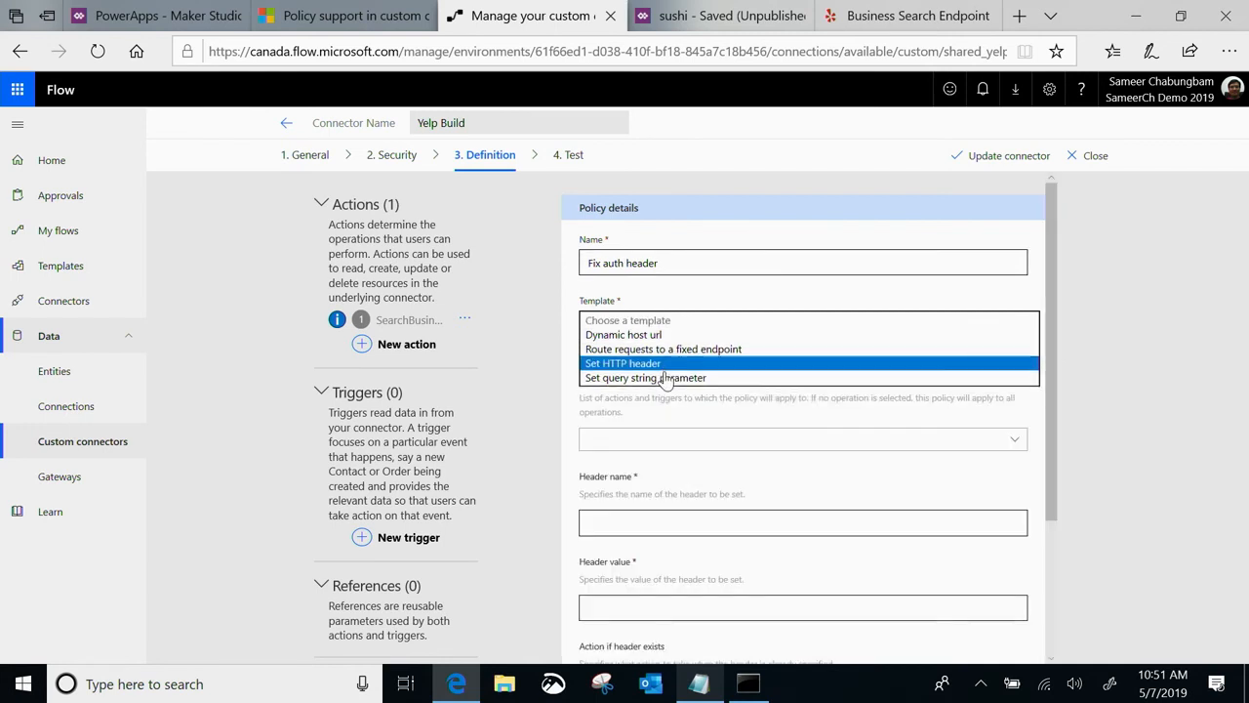
Leave the policy's operations unselected and set its header name to Authorization
{"action": "scroll", "coordinate": [664, 379], "scroll_direction": "down", "scroll_amount": 2}
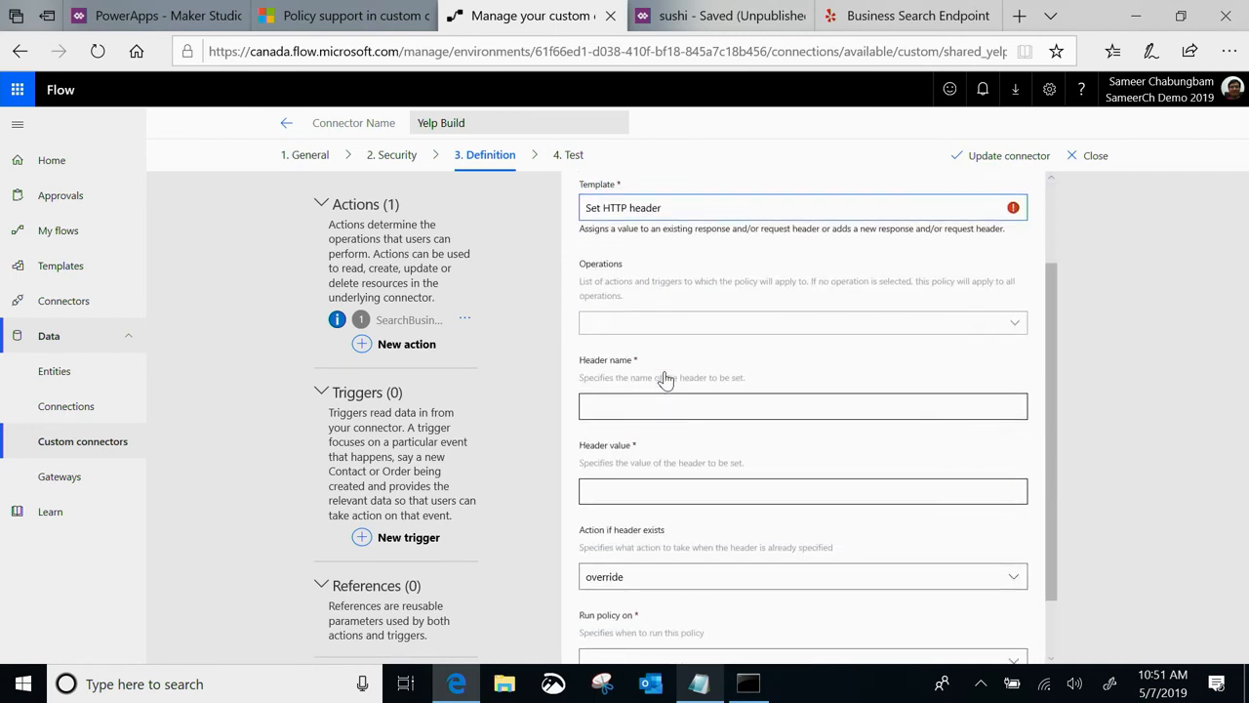
{"action": "left_click", "coordinate": [631, 330]}
{"action": "left_click", "coordinate": [642, 278]}
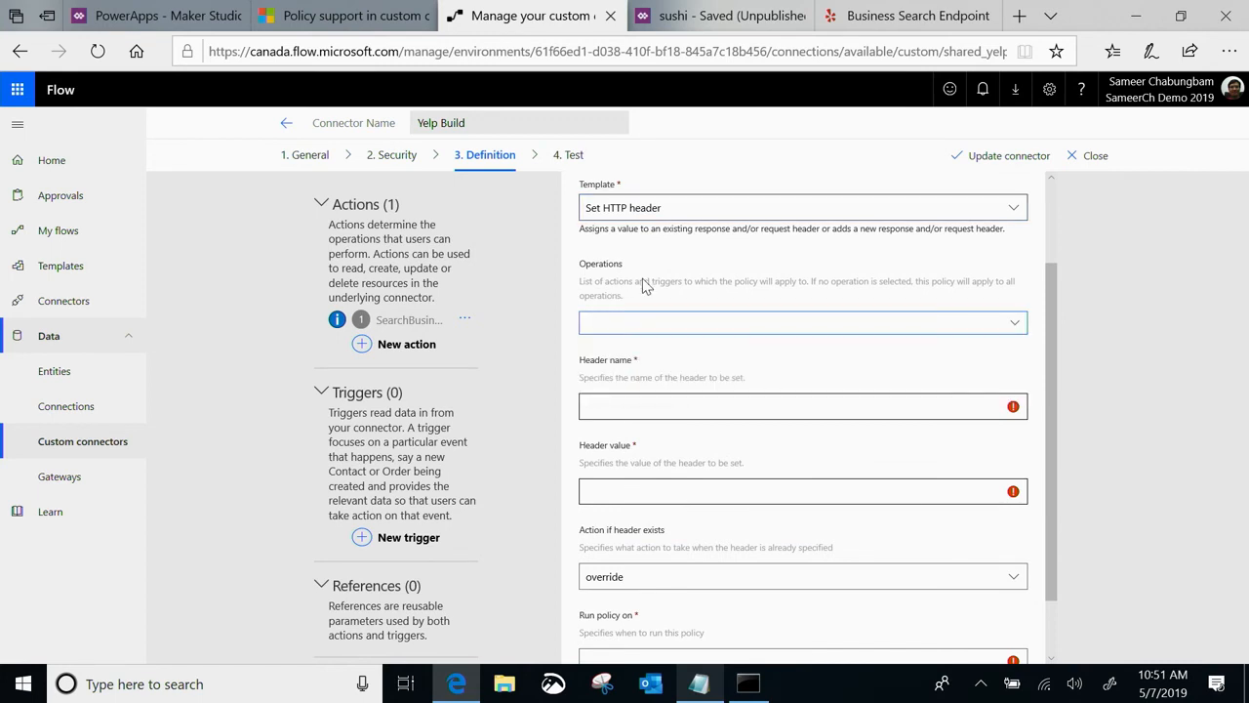
{"action": "scroll", "coordinate": [627, 362], "scroll_direction": "down", "scroll_amount": 1}
{"action": "left_click", "coordinate": [613, 332]}
{"action": "key", "text": "BackSpace"}
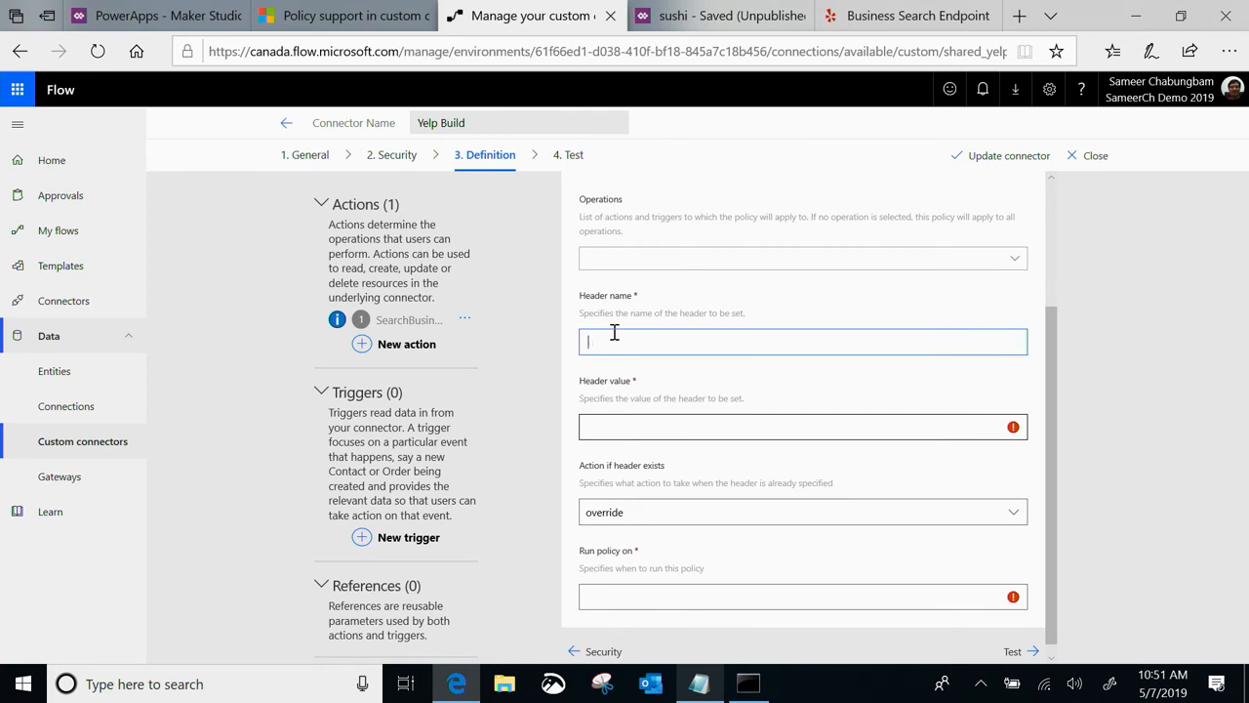
{"action": "type", "text": "Authorization"}
{"action": "left_click", "coordinate": [602, 430]}
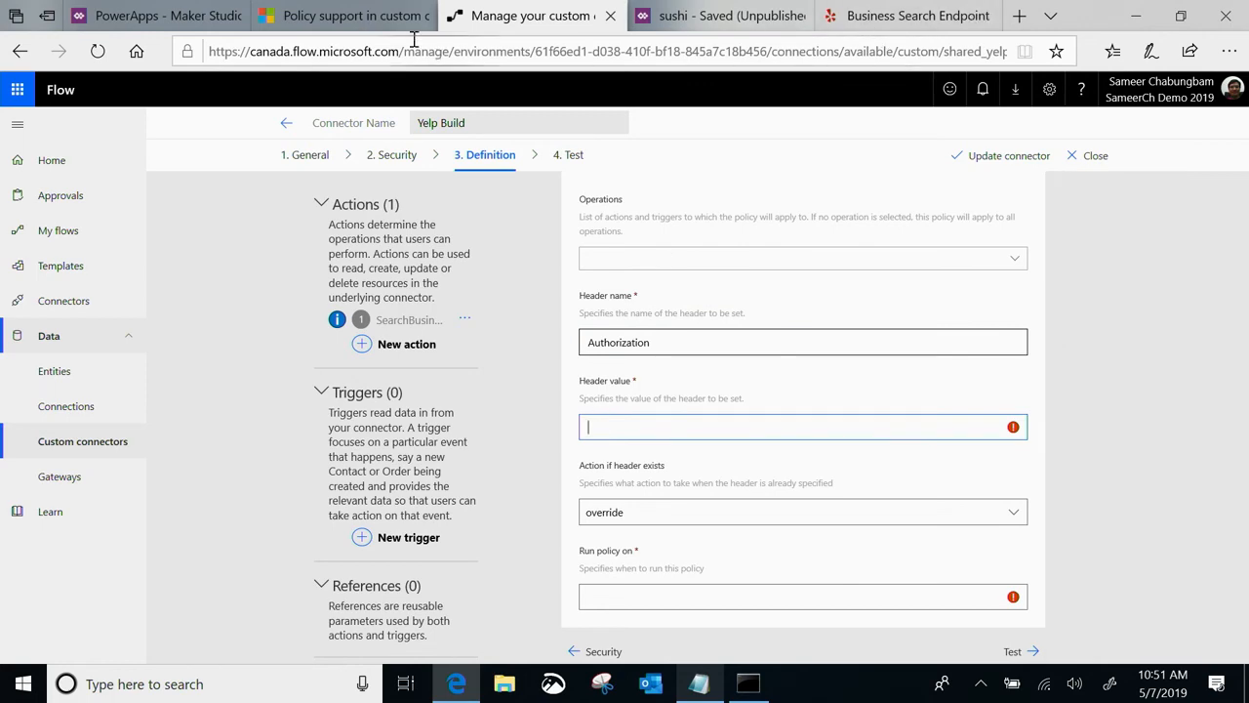
{"action": "left_click", "coordinate": [349, 16]}
{"action": "scroll", "coordinate": [412, 260], "scroll_direction": "down", "scroll_amount": 2}
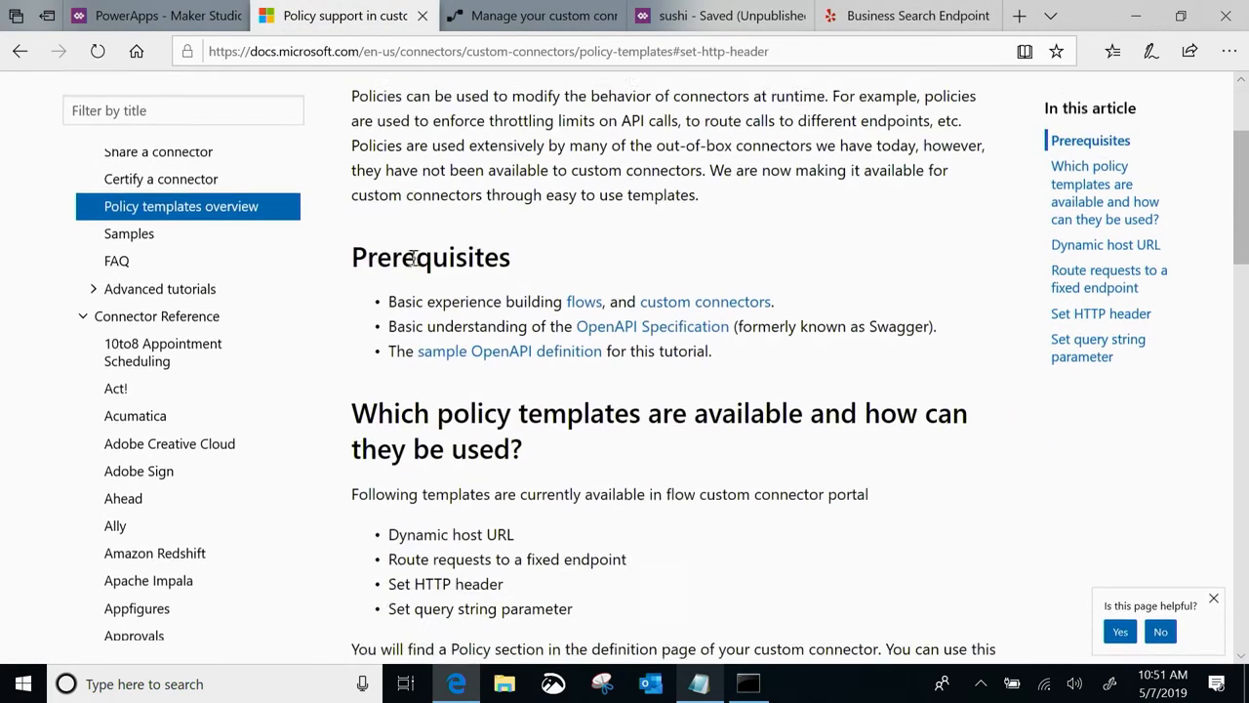
{"action": "left_click", "coordinate": [1101, 316]}
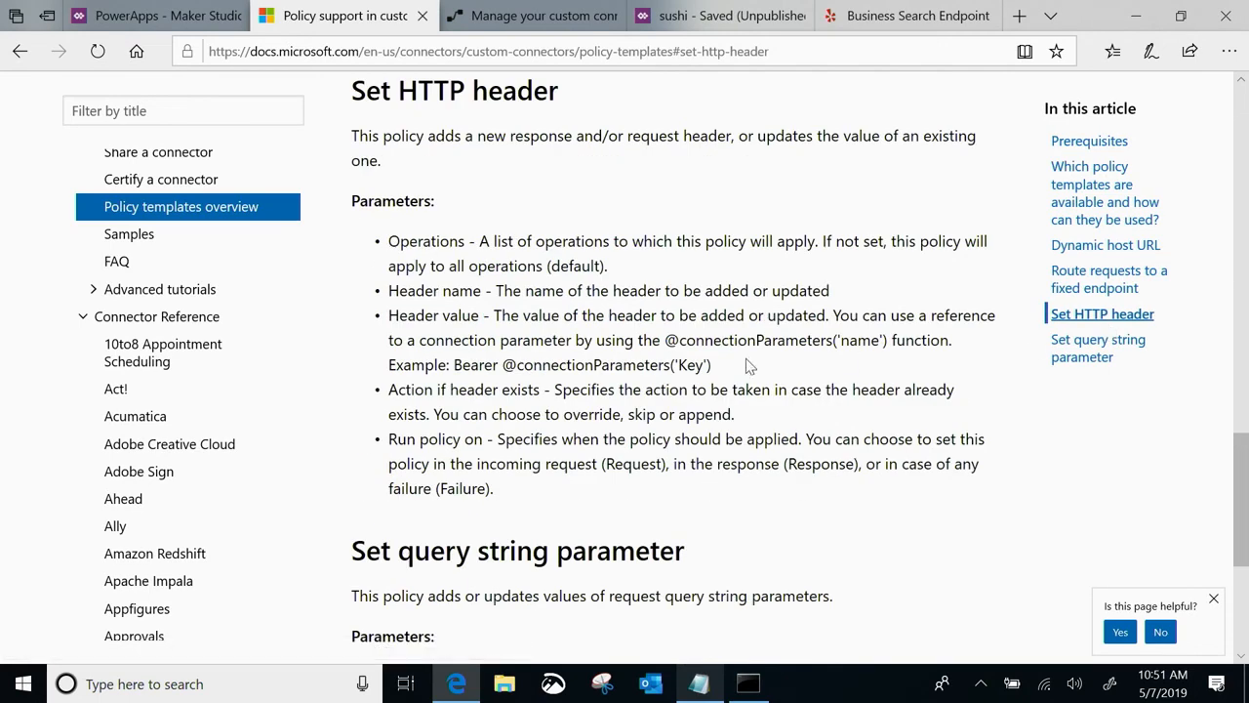
{"action": "left_click_drag", "start_coordinate": [400, 322], "coordinate": [581, 324]}
{"action": "left_click", "coordinate": [631, 349]}
{"action": "left_click_drag", "start_coordinate": [455, 364], "coordinate": [725, 366]}
{"action": "key", "text": "ctrl+c"}
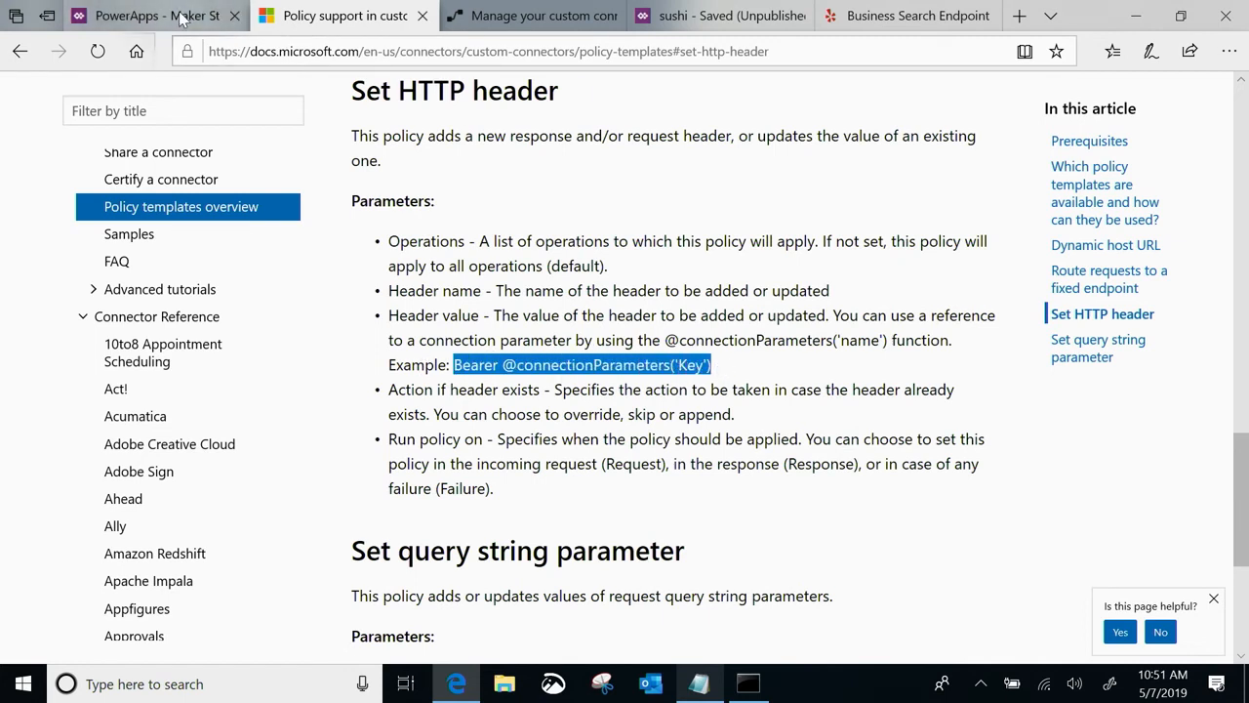
{"action": "left_click", "coordinate": [538, 15]}
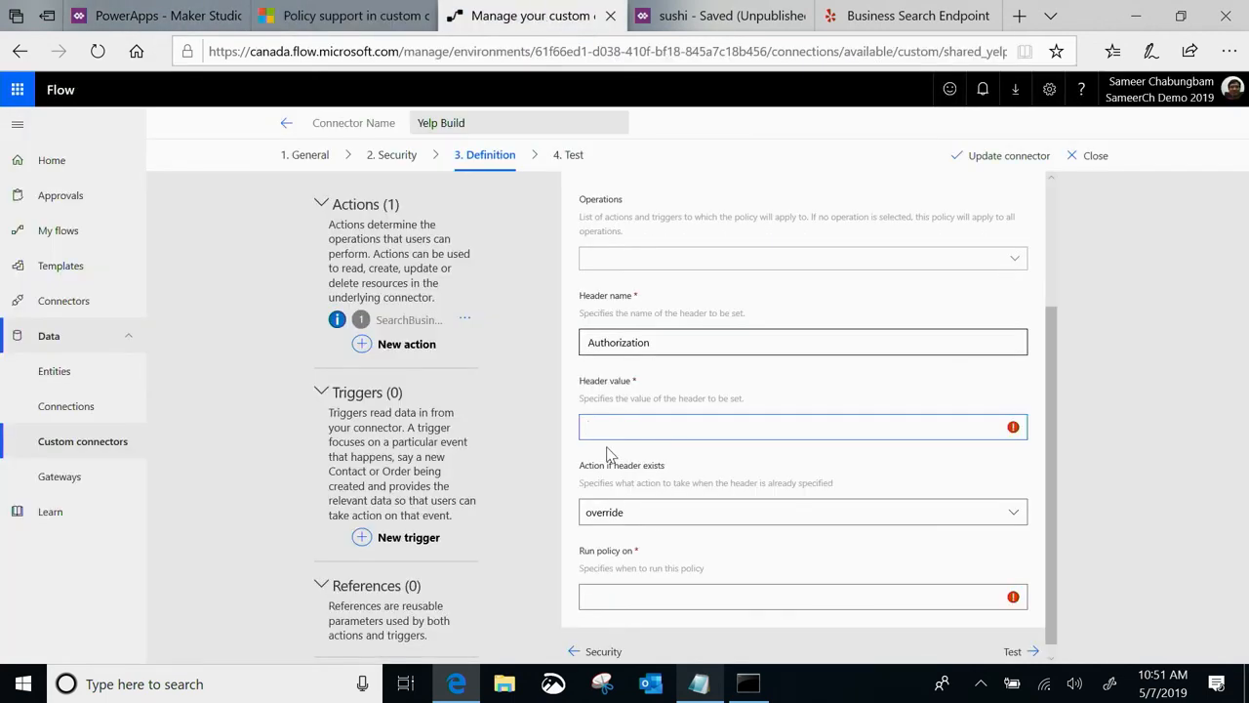
{"action": "key", "text": "ctrl+v"}
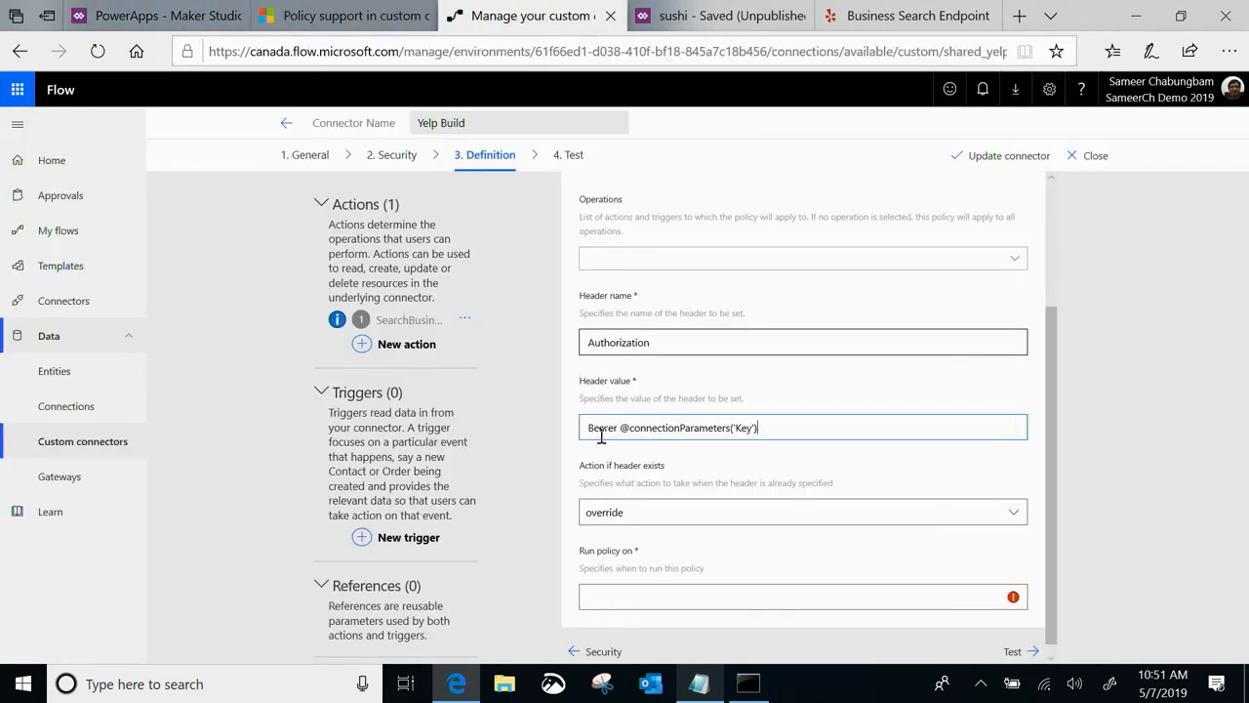
Replace the connection parameter name in the header value with api_key
{"action": "left_click_drag", "start_coordinate": [587, 430], "coordinate": [622, 439]}
{"action": "left_click", "coordinate": [631, 429]}
{"action": "key", "text": "BackSpace"}
{"action": "key", "text": "BackSpace"}
{"action": "type", "text": "api_key"}
{"action": "left_click", "coordinate": [536, 470]}
Keep override as the action for existing headers, run the policy on Request, and update the connector
{"action": "scroll", "coordinate": [627, 519], "scroll_direction": "down", "scroll_amount": 1}
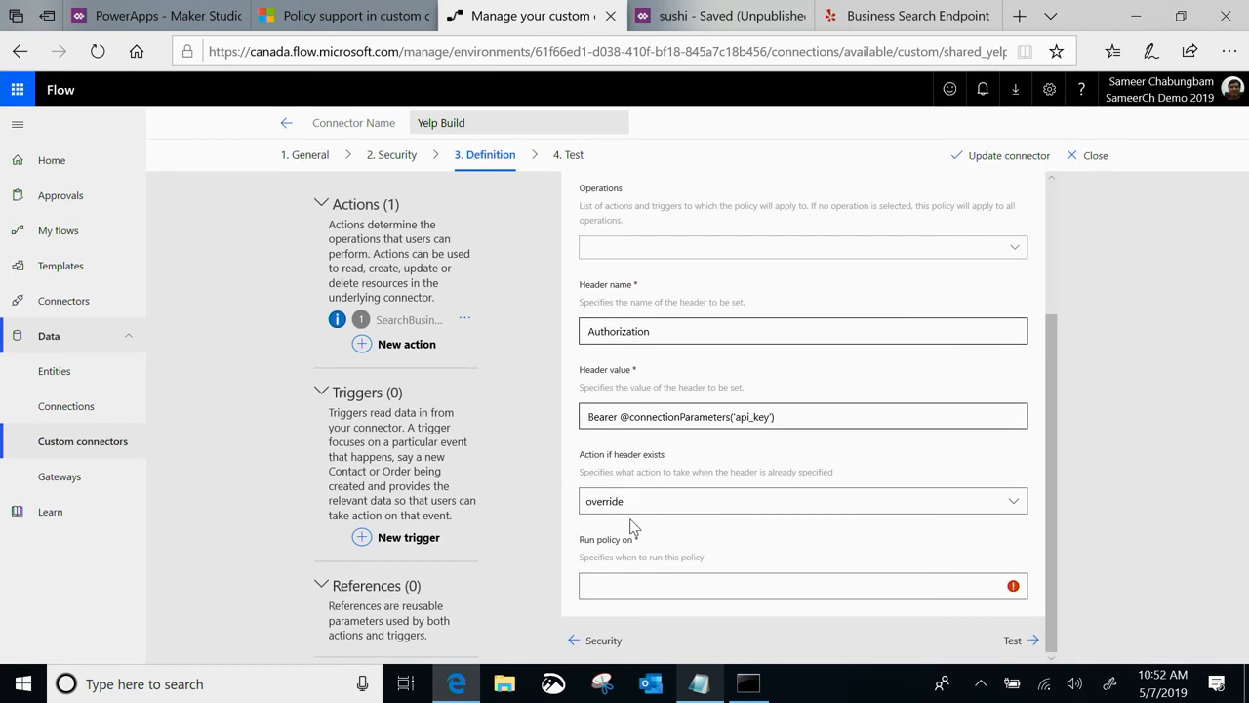
{"action": "left_click", "coordinate": [623, 514]}
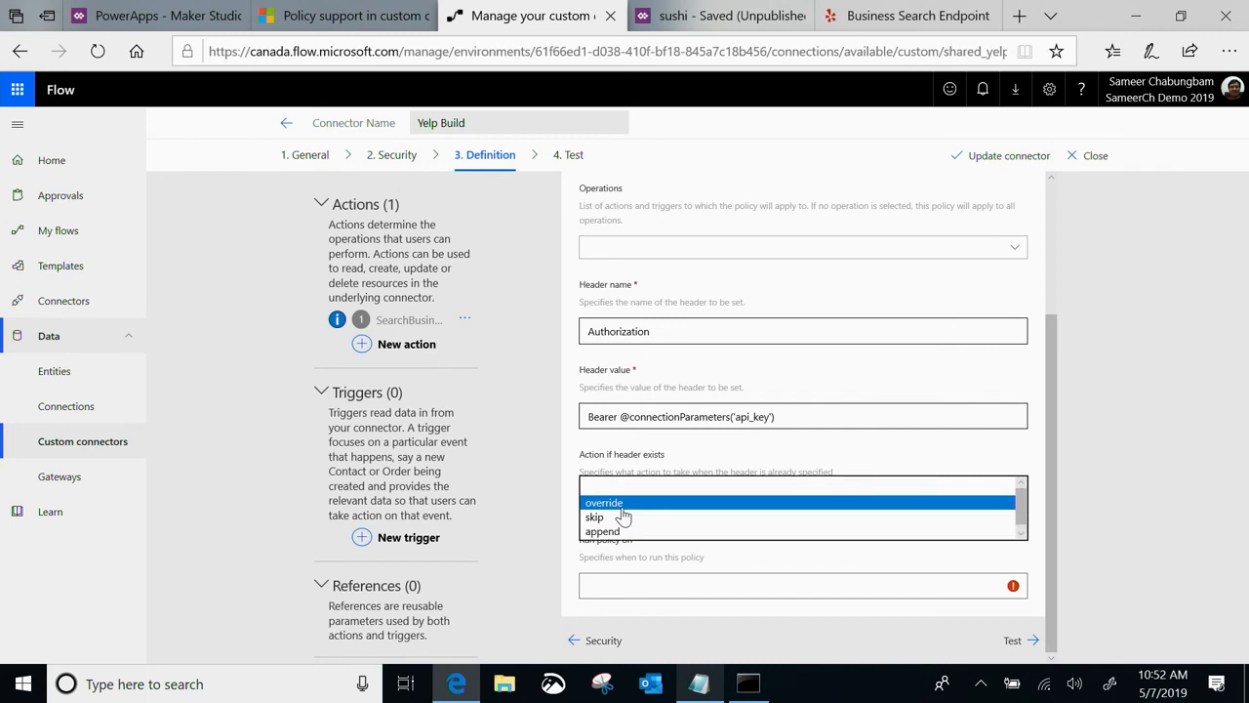
{"action": "left_click", "coordinate": [527, 508]}
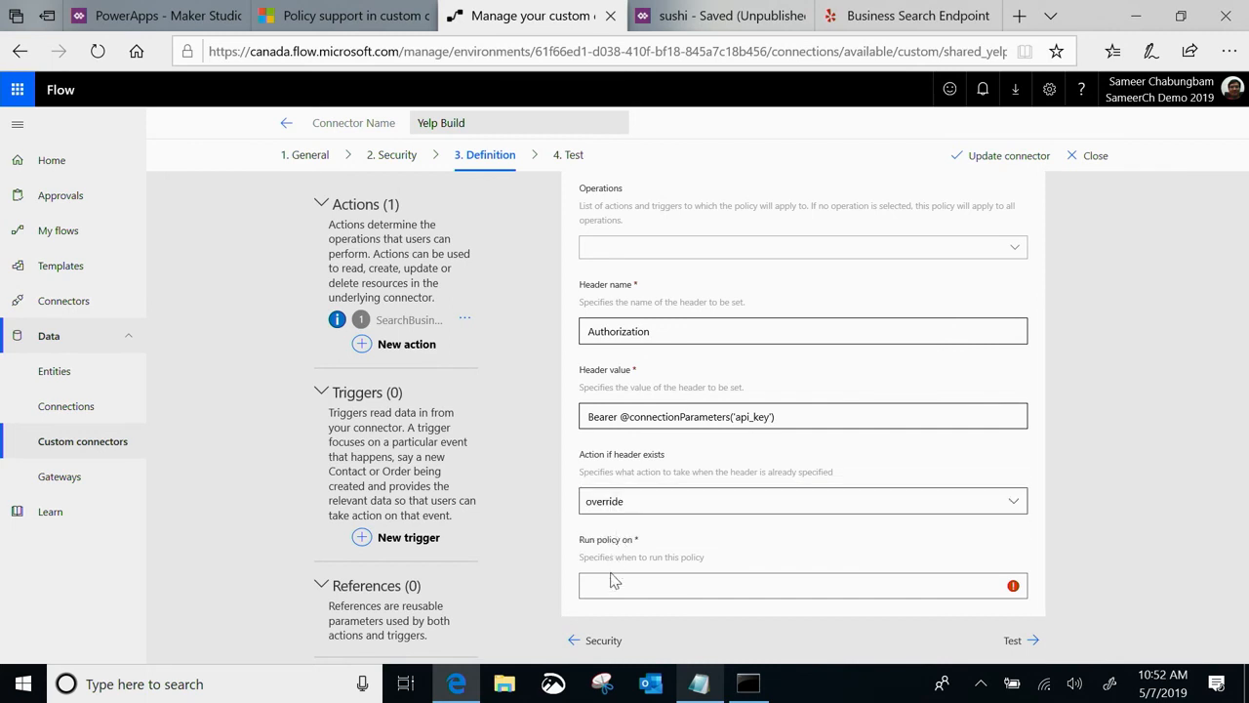
{"action": "left_click", "coordinate": [614, 592]}
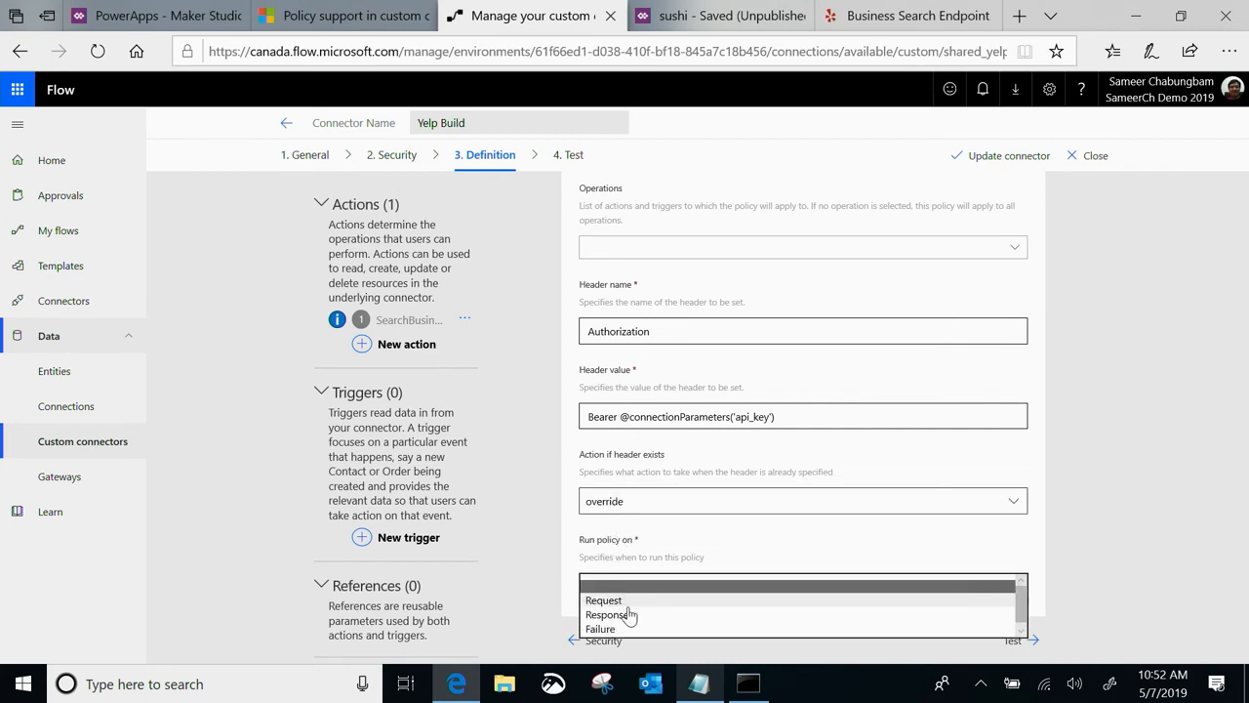
{"action": "left_click", "coordinate": [605, 600]}
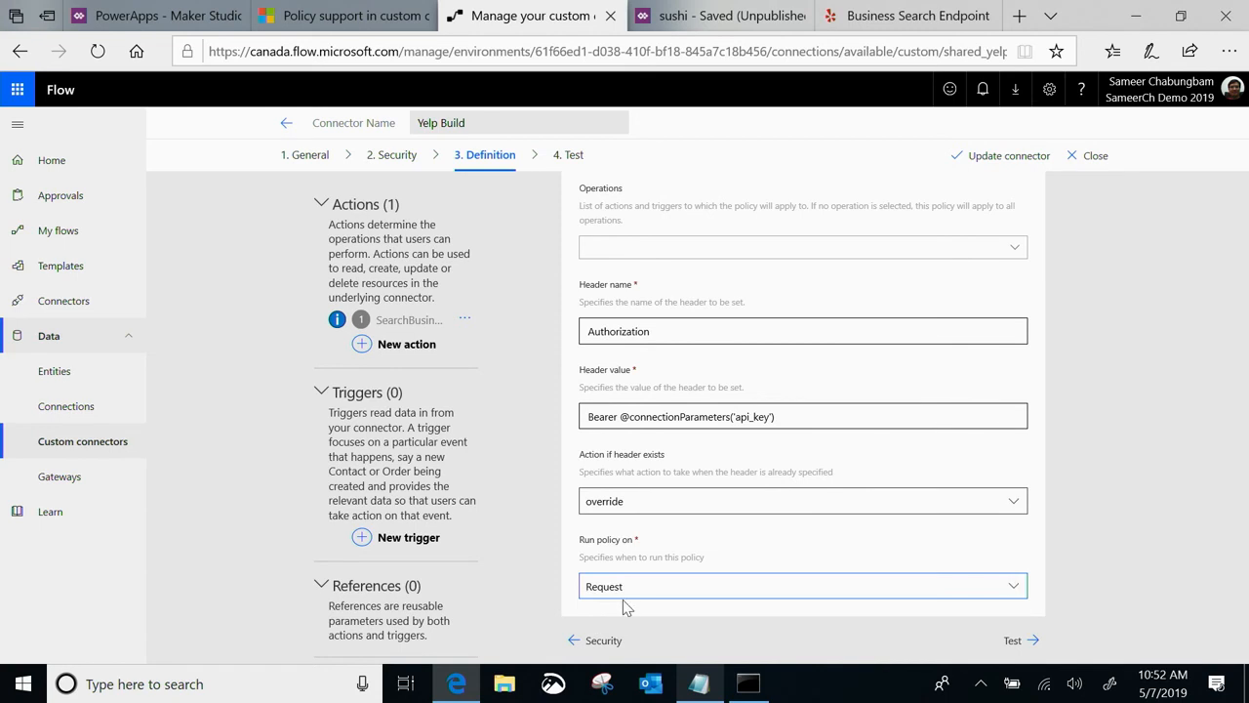
{"action": "scroll", "coordinate": [625, 603], "scroll_direction": "up", "scroll_amount": 3}
{"action": "left_click", "coordinate": [1006, 158]}
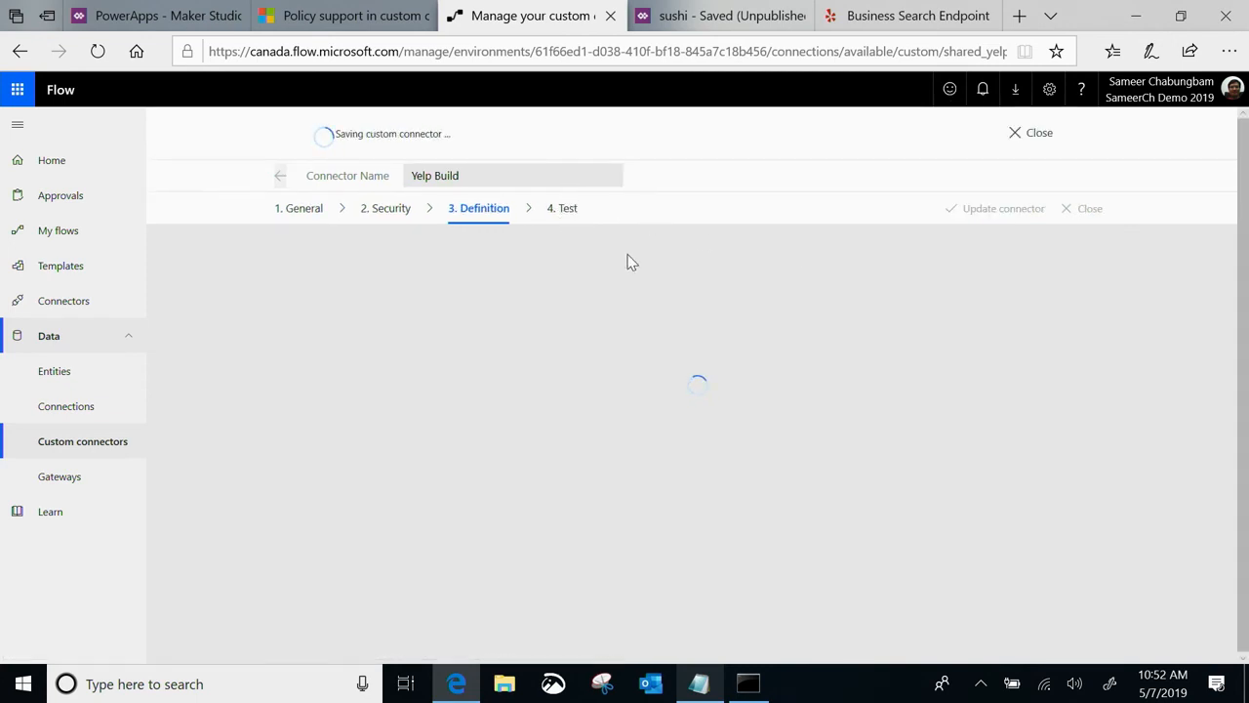
Test the SearchBusiness operation with term hotels and location seattle, and review the response
{"action": "left_click", "coordinate": [565, 213]}
{"action": "scroll", "coordinate": [647, 316], "scroll_direction": "down", "scroll_amount": 2}
{"action": "left_click", "coordinate": [598, 410]}
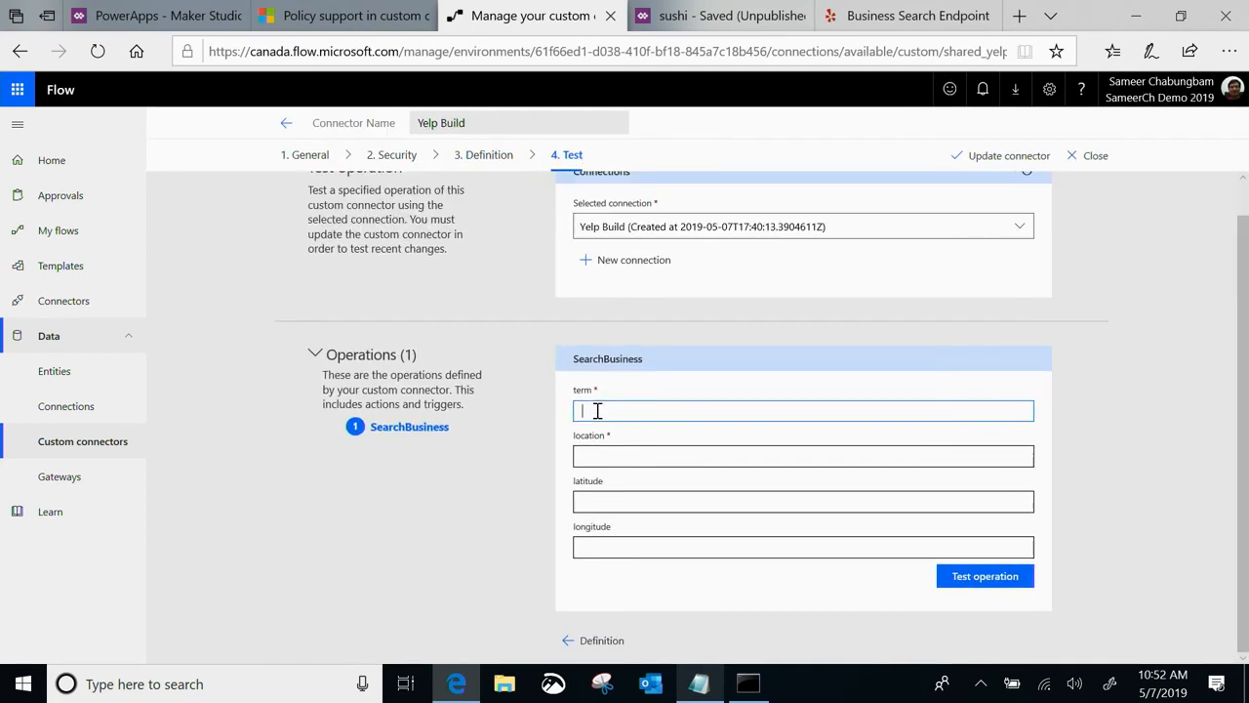
{"action": "type", "text": "hotel"}
{"action": "left_click", "coordinate": [598, 457]}
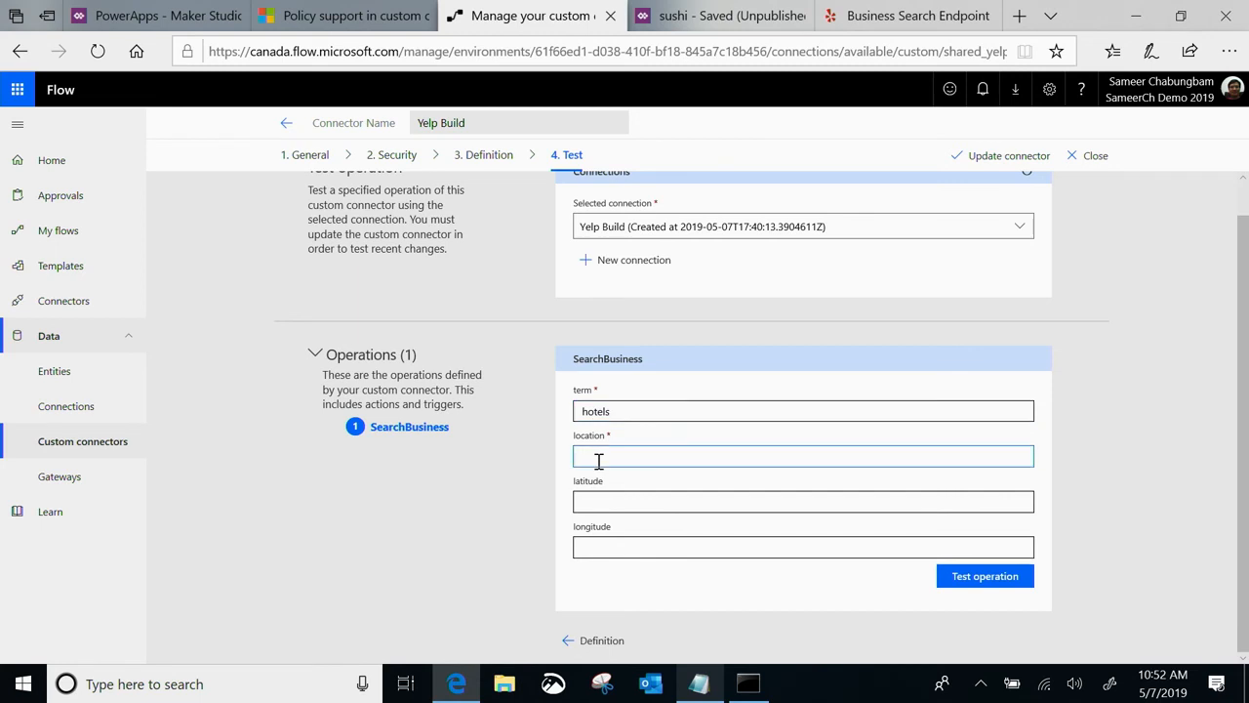
{"action": "left_click", "coordinate": [976, 581]}
{"action": "scroll", "coordinate": [917, 487], "scroll_direction": "down", "scroll_amount": 3}
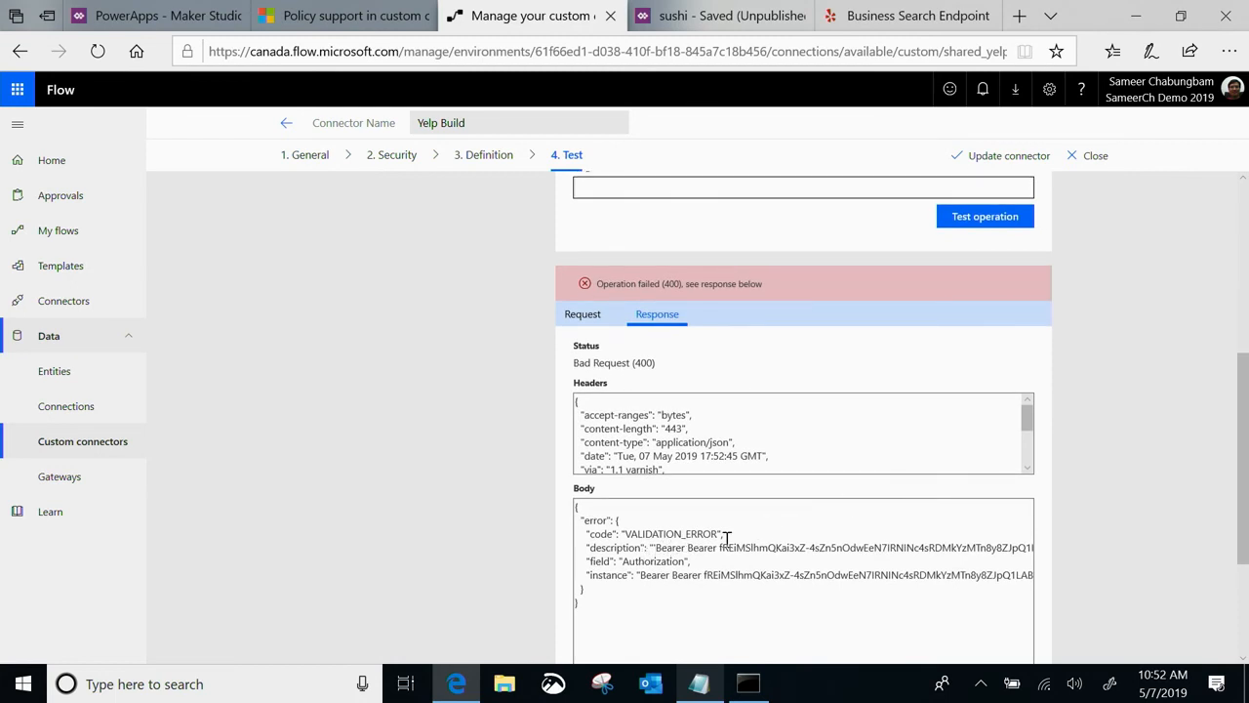
{"action": "scroll", "coordinate": [761, 545], "scroll_direction": "up", "scroll_amount": 6}
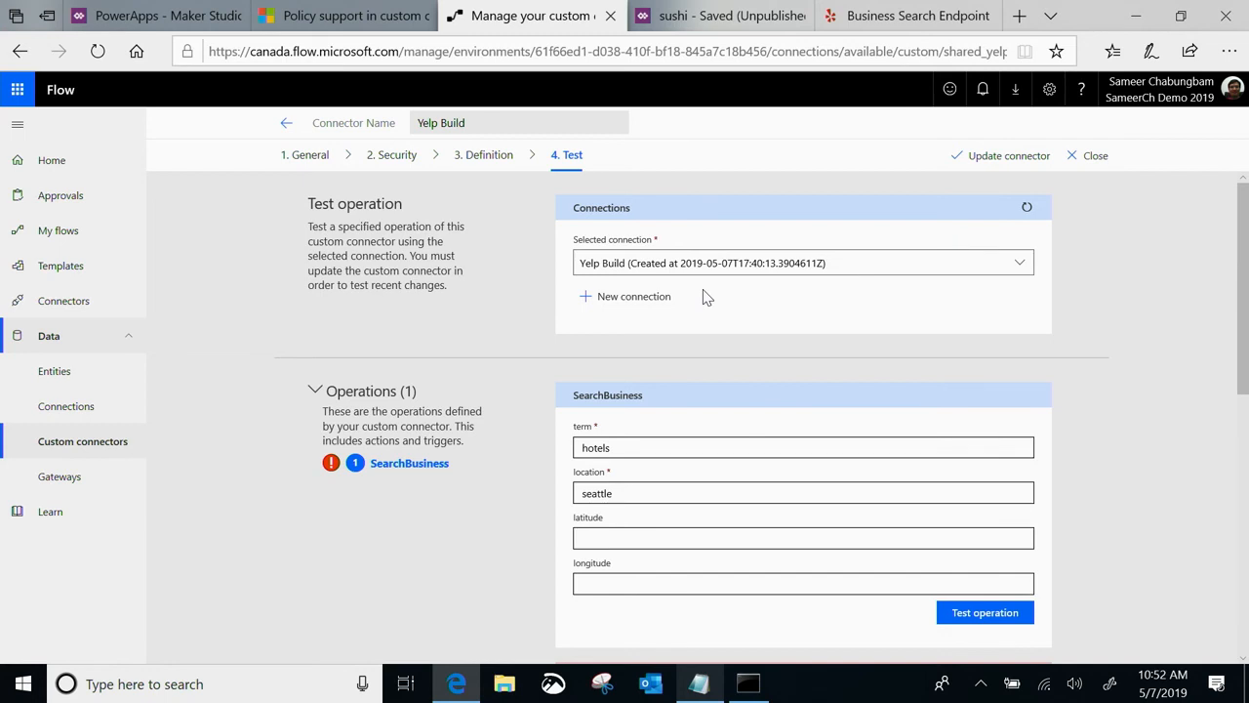
Start a new Yelp Build connection and copy the API key without its Bearer prefix from the ReadMe-Yelp notes in Notepad
{"action": "left_click", "coordinate": [636, 297]}
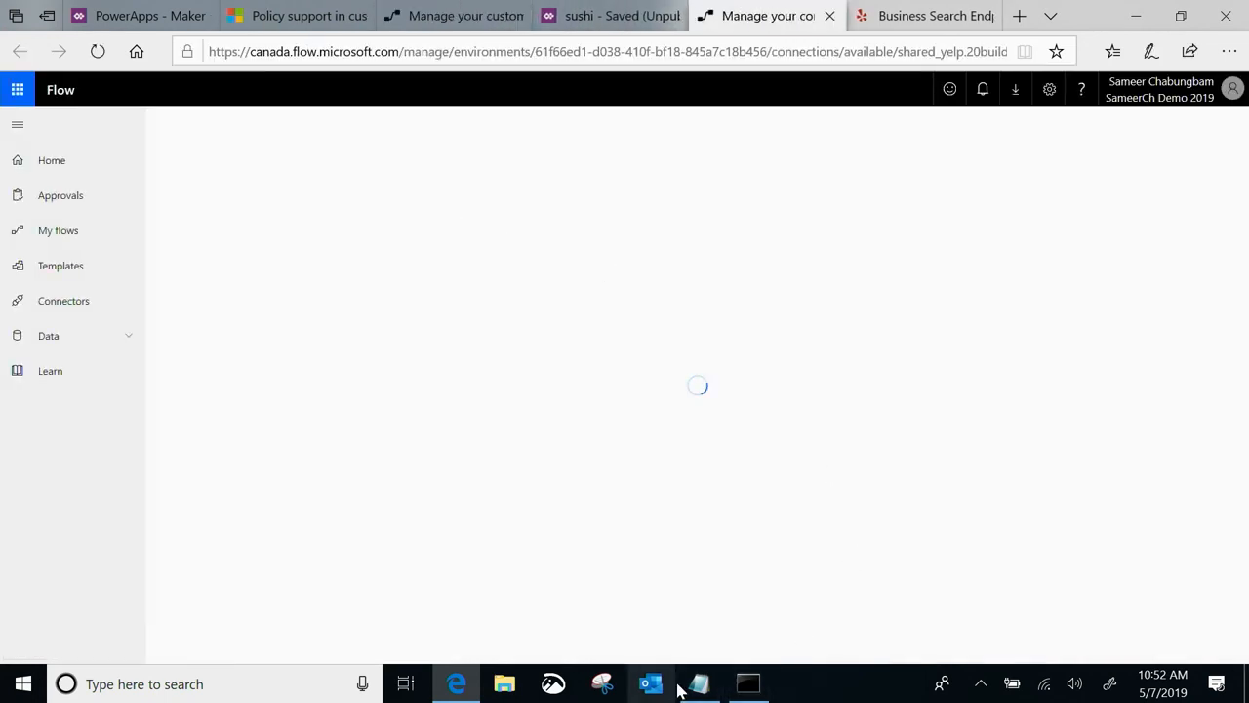
{"action": "left_click", "coordinate": [698, 683]}
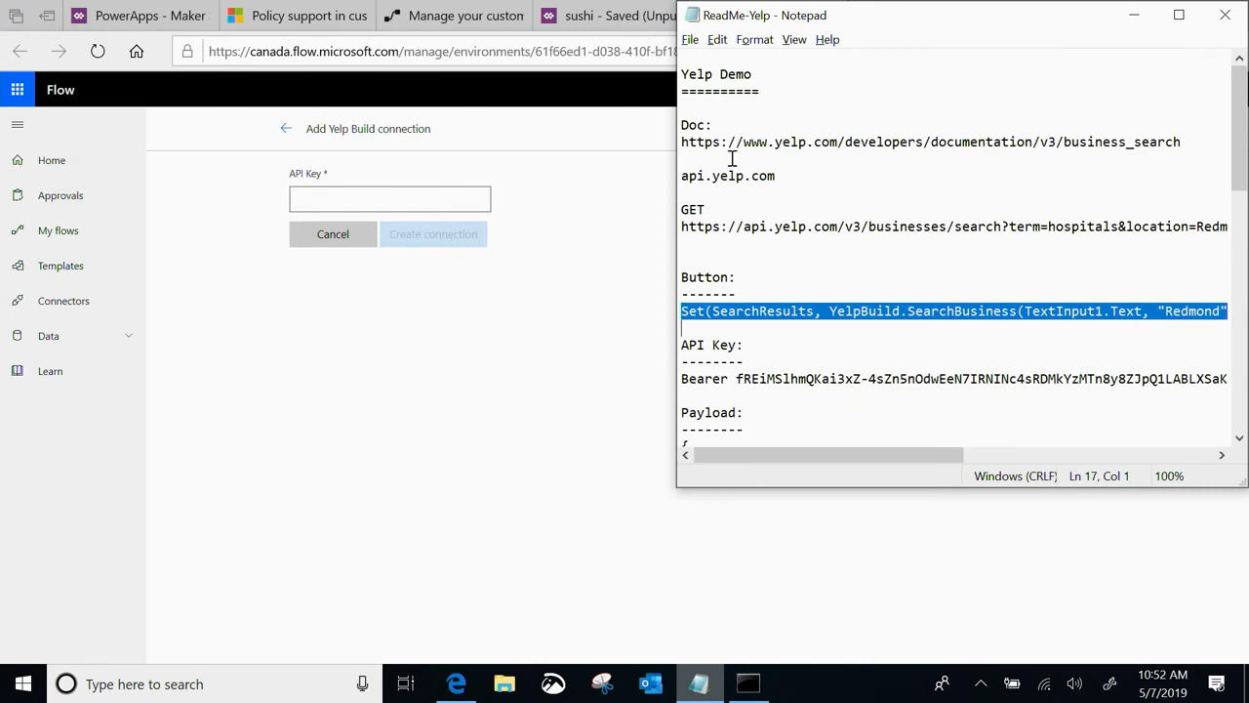
{"action": "left_click", "coordinate": [741, 380]}
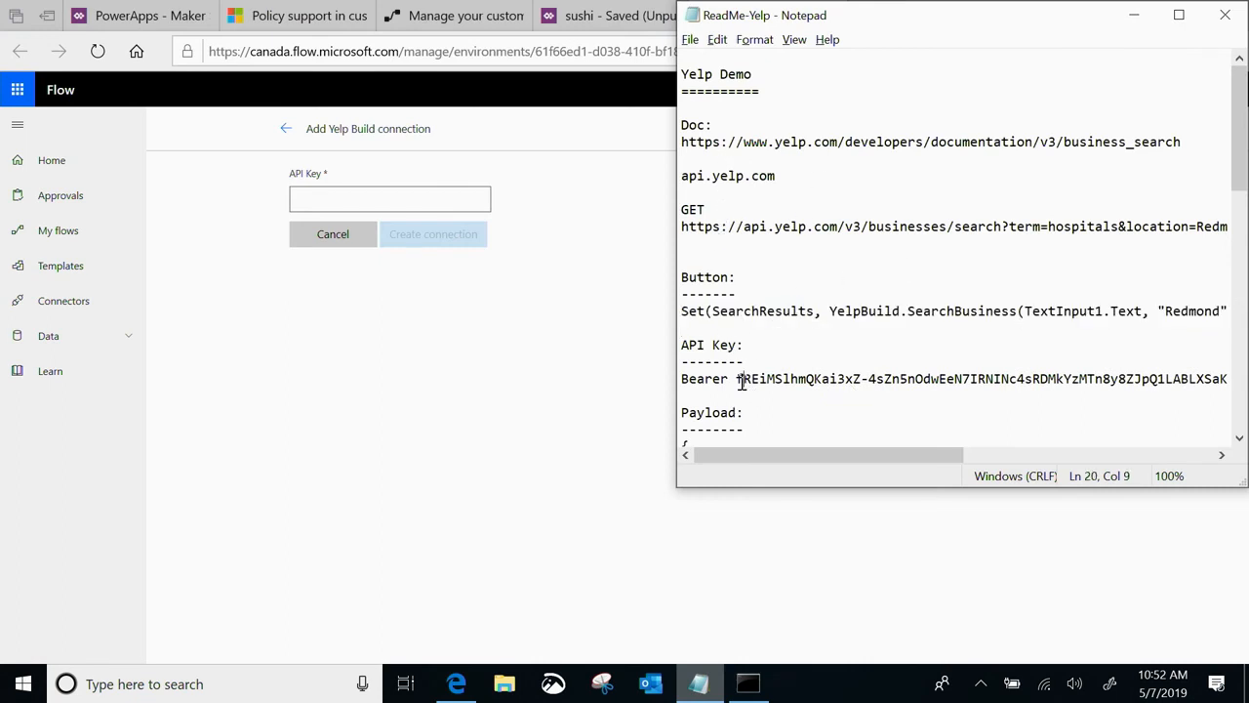
{"action": "key", "text": "shift+Down"}
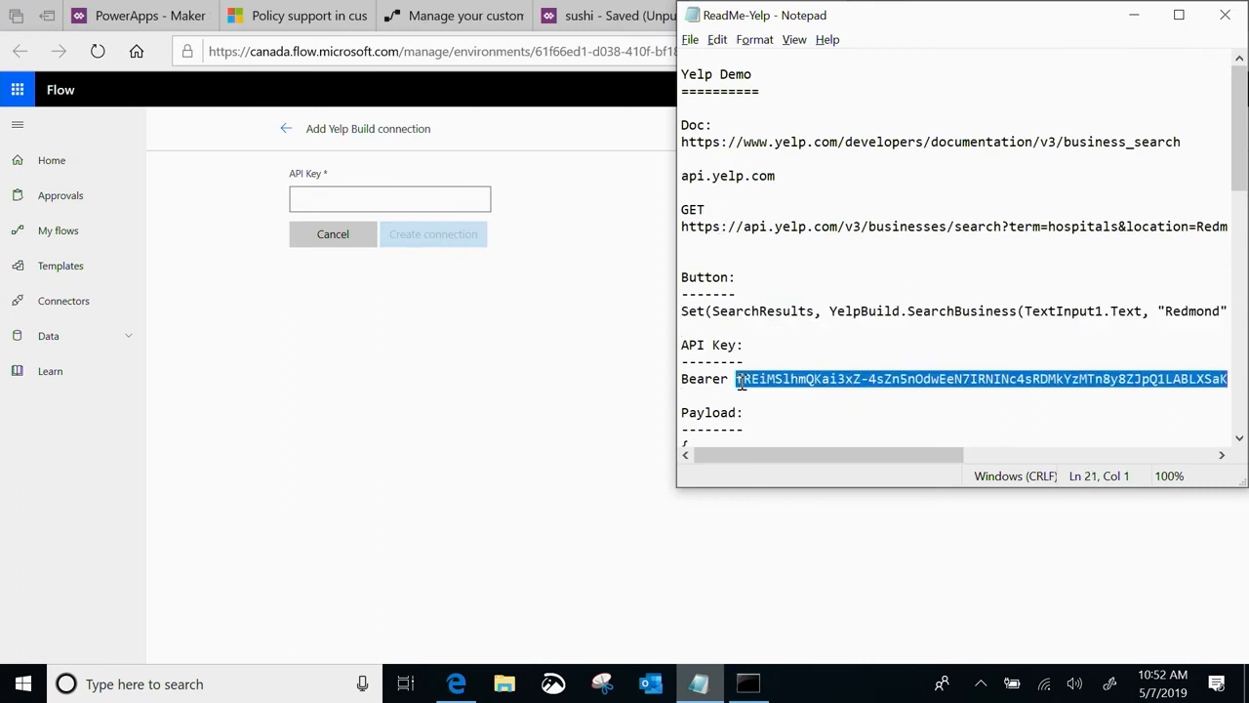
{"action": "key", "text": "ctrl+v"}
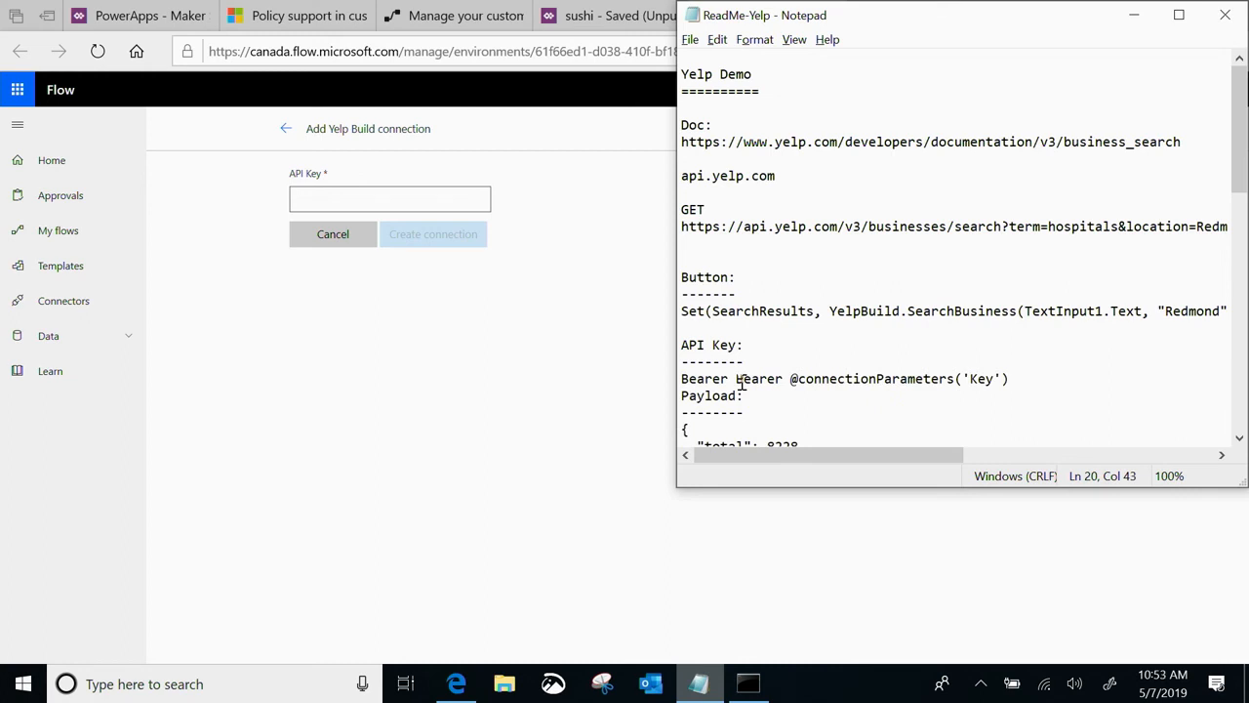
{"action": "key", "text": "ctrl+z"}
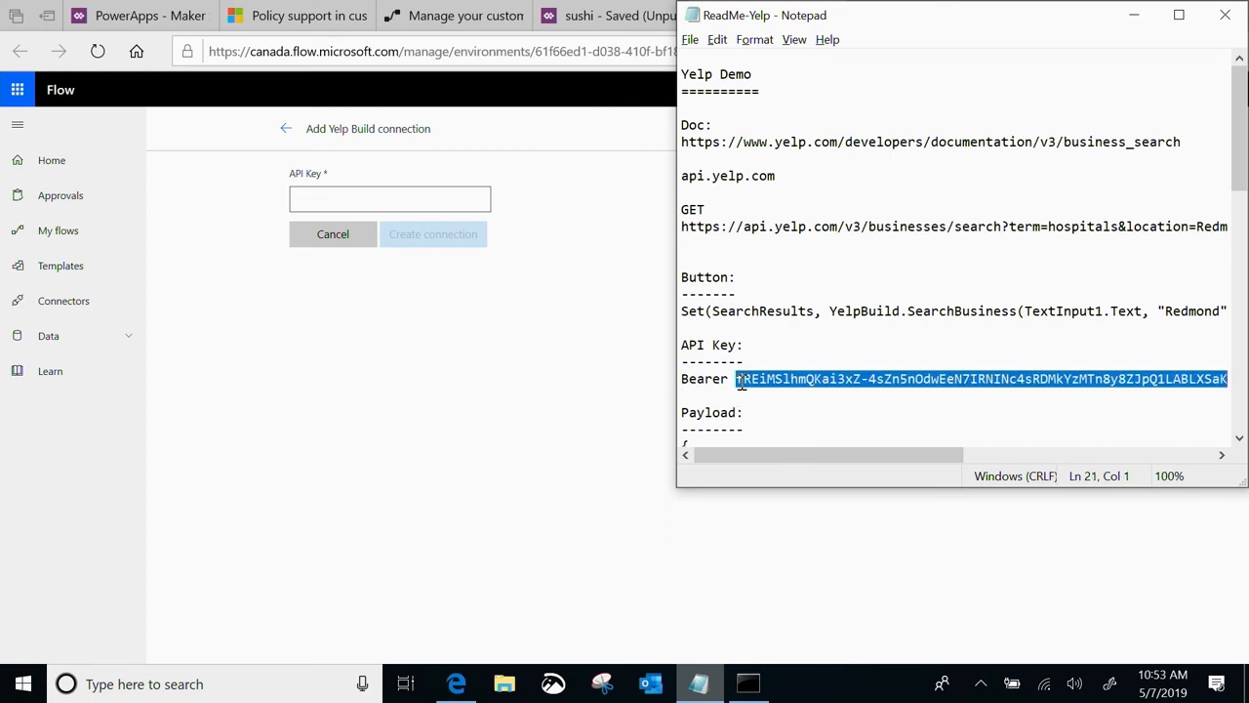
Return to the browser, paste the API key, create the Yelp Build connection, and close its tab
{"action": "left_click", "coordinate": [336, 203]}
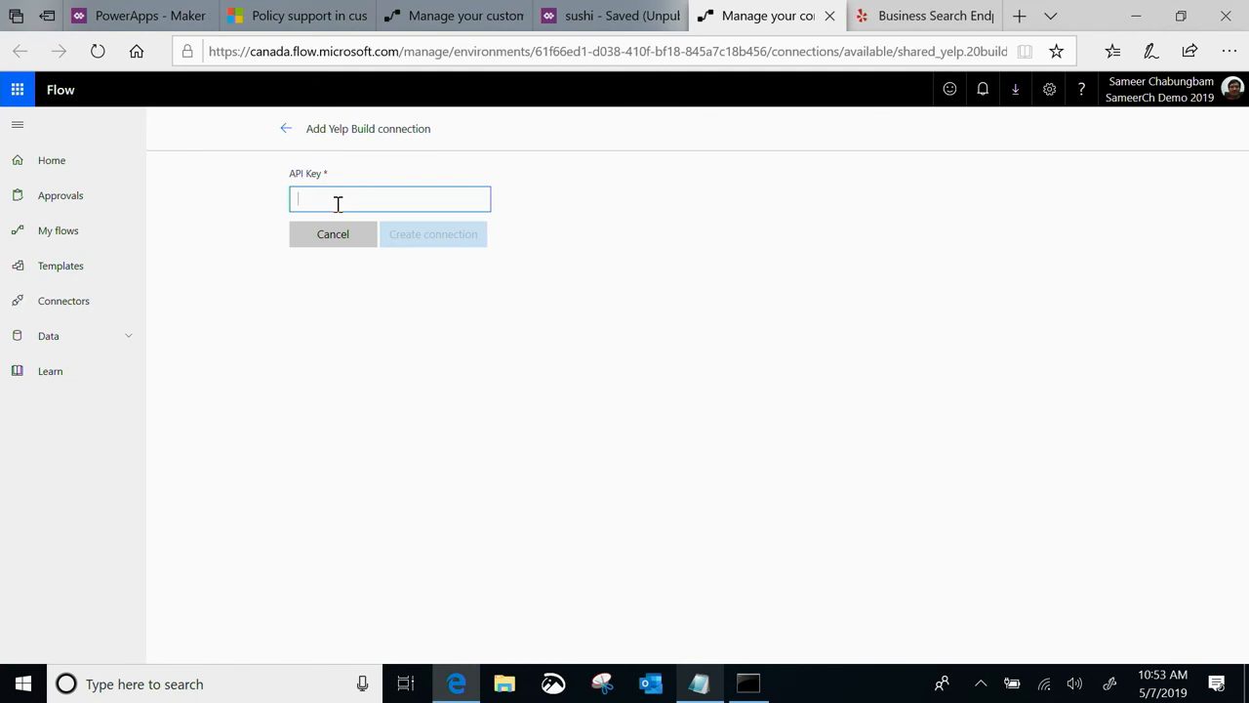
{"action": "key", "text": "ctrl+v"}
{"action": "left_click", "coordinate": [439, 239]}
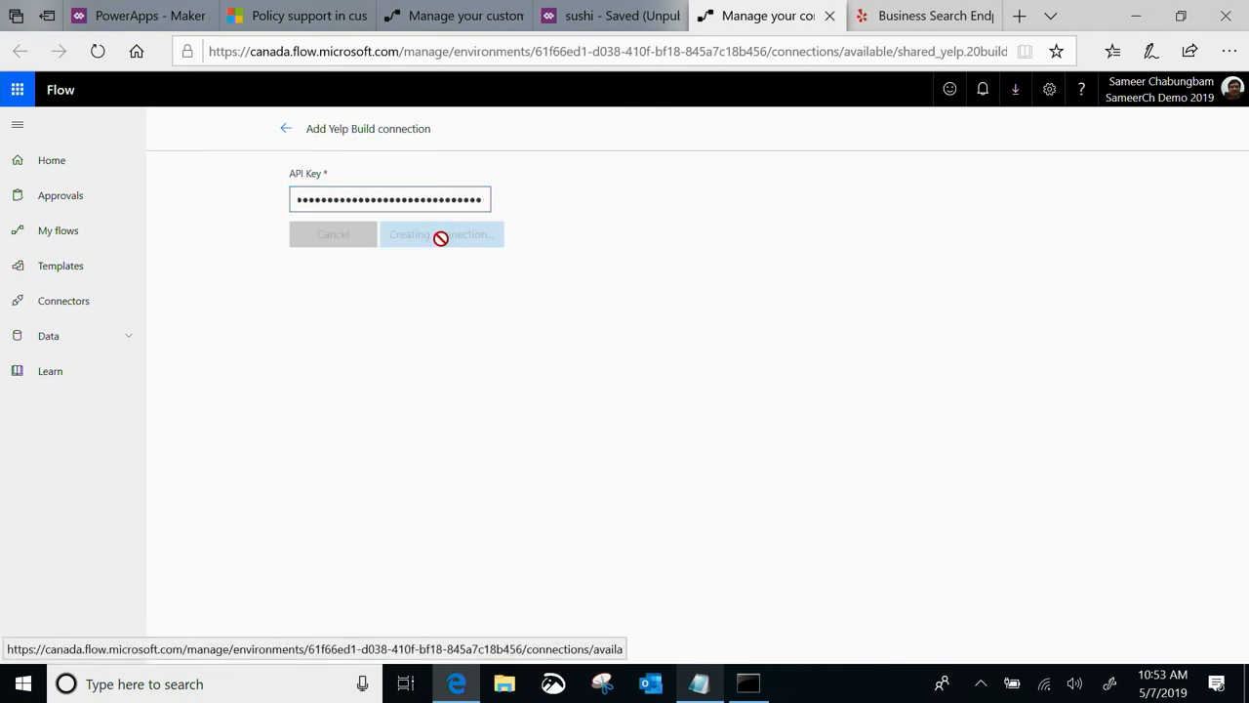
{"action": "key", "text": "ctrl+w"}
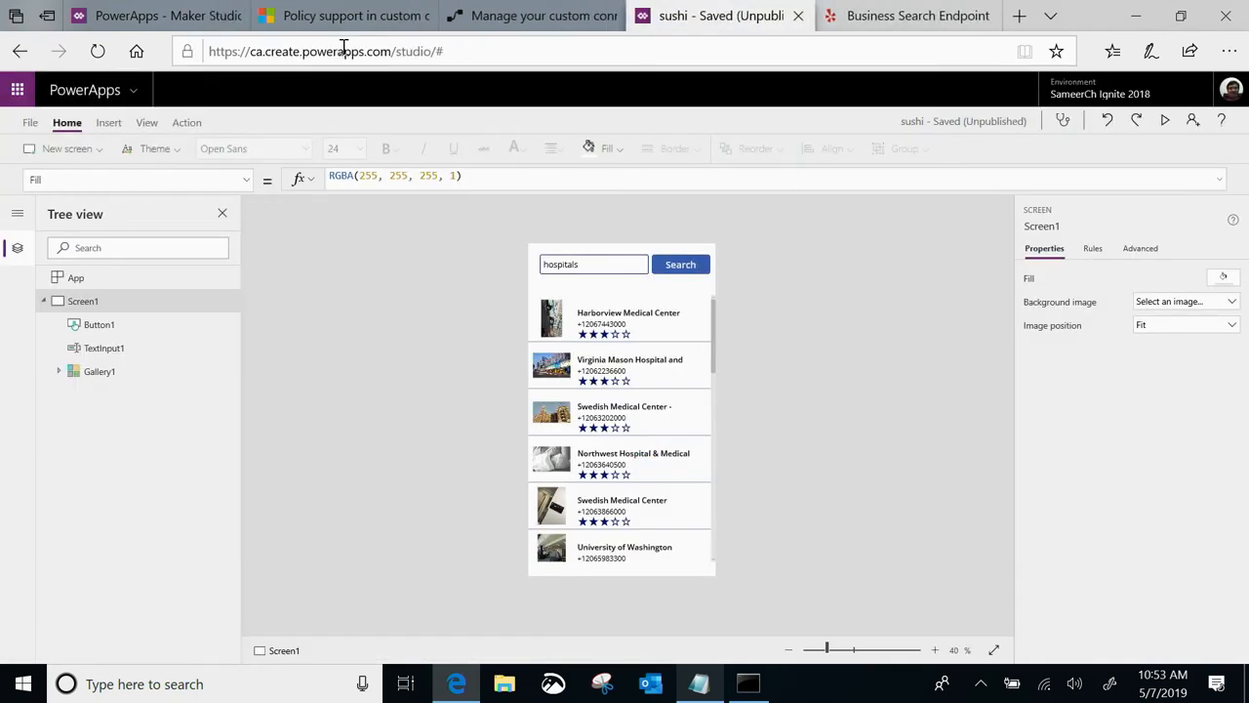
Return to the Yelp Build connector test, refresh its connections, and select the one created at 2019-05-07T17:53:15.7714388Z
{"action": "left_click", "coordinate": [514, 16]}
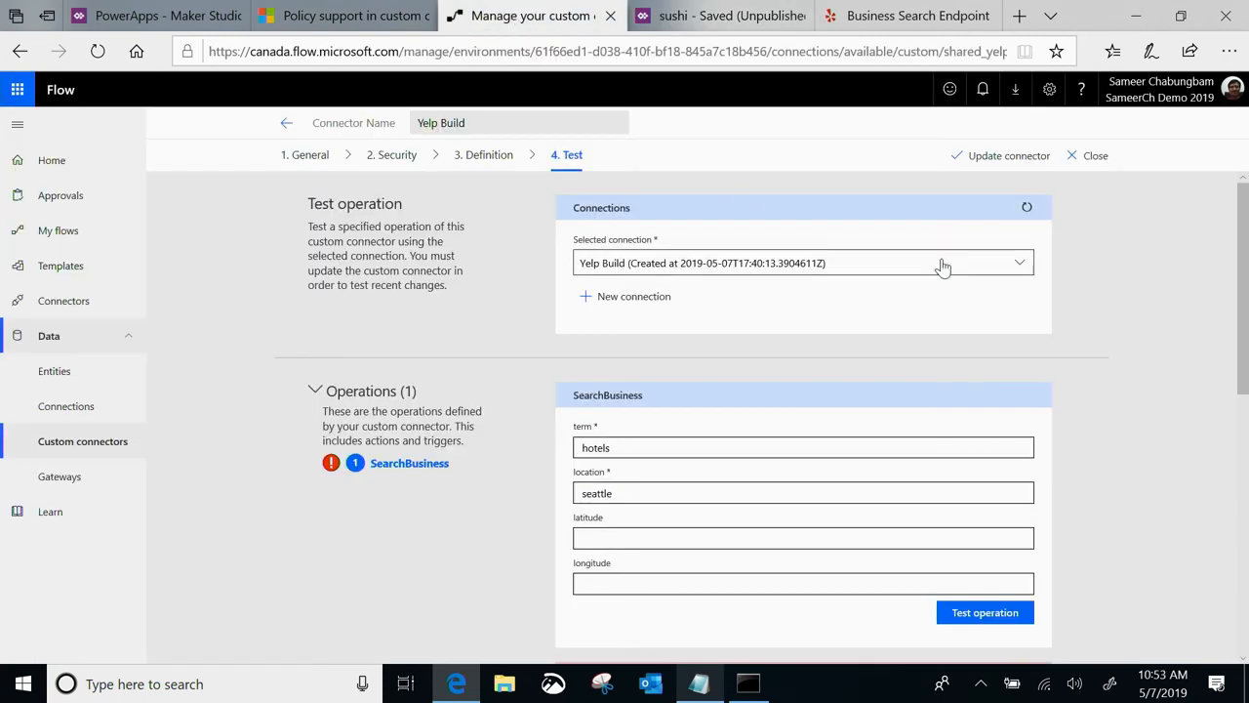
{"action": "left_click", "coordinate": [1026, 208]}
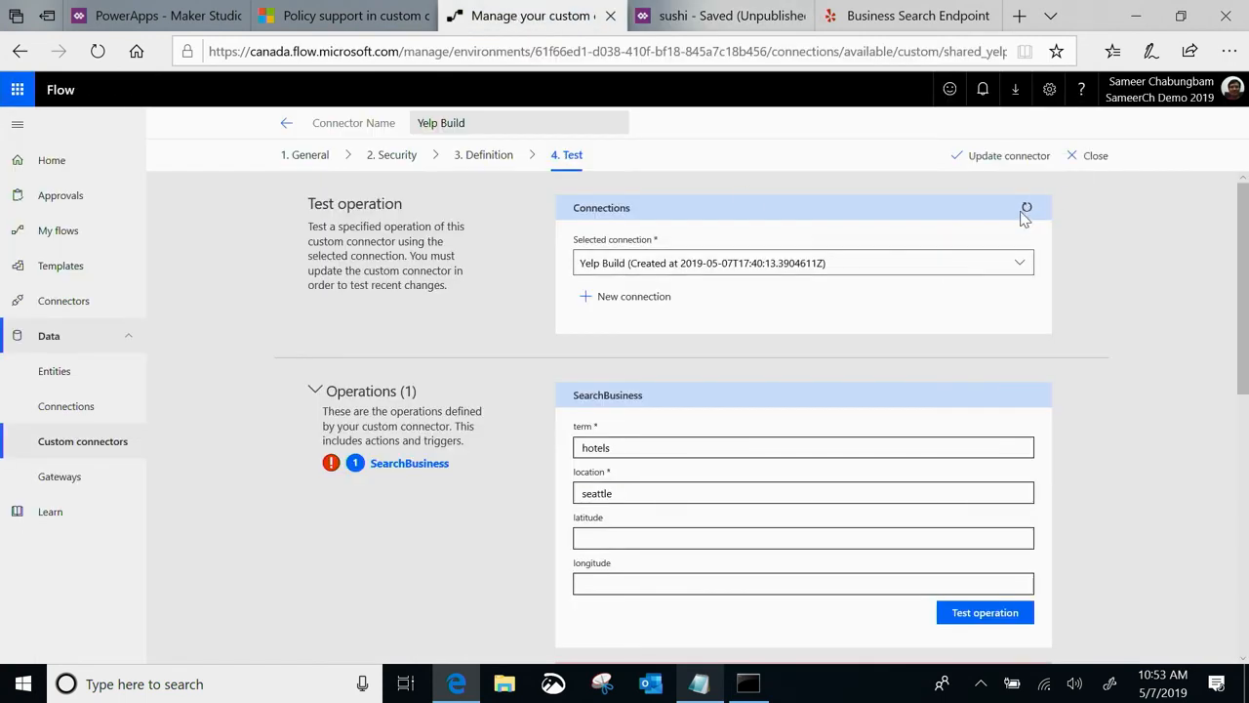
{"action": "left_click", "coordinate": [848, 266]}
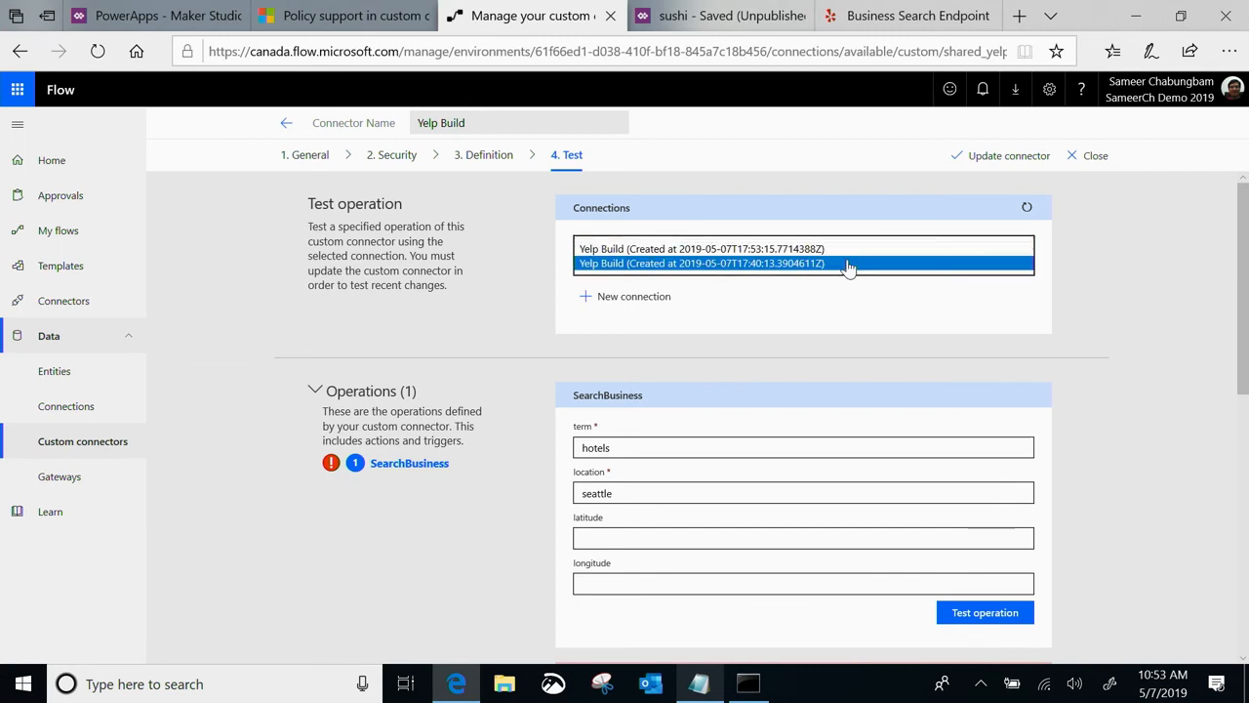
{"action": "left_click", "coordinate": [756, 249]}
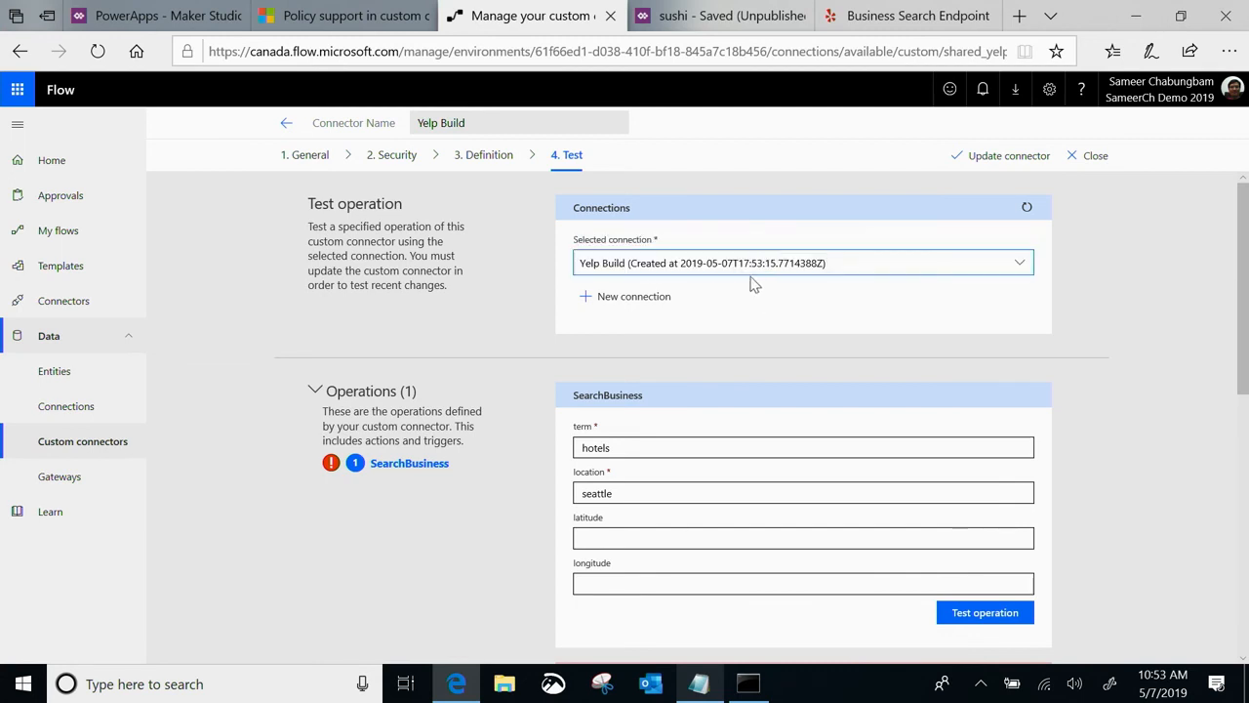
Test the SearchBusiness operation for hotels in seattle with the selected connection, and review the response body
{"action": "left_click", "coordinate": [944, 602]}
{"action": "scroll", "coordinate": [896, 543], "scroll_direction": "down", "scroll_amount": 1}
{"action": "left_click", "coordinate": [971, 493]}
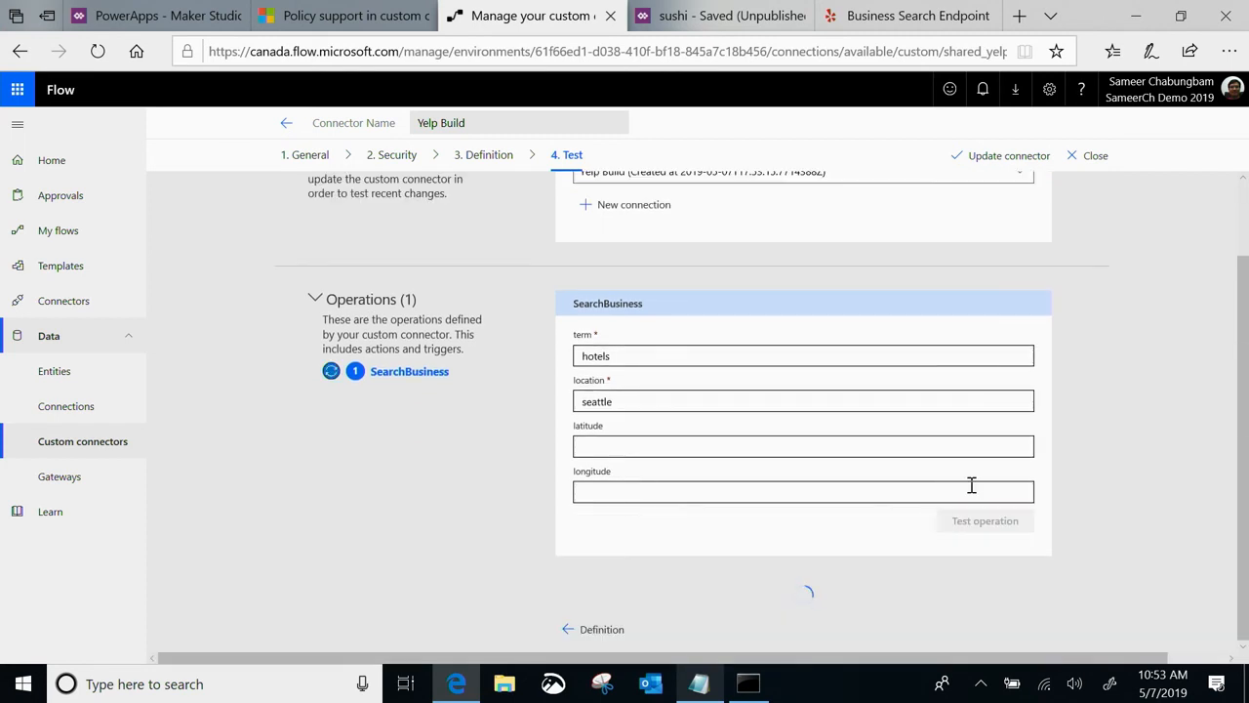
{"action": "scroll", "coordinate": [818, 564], "scroll_direction": "down", "scroll_amount": 3}
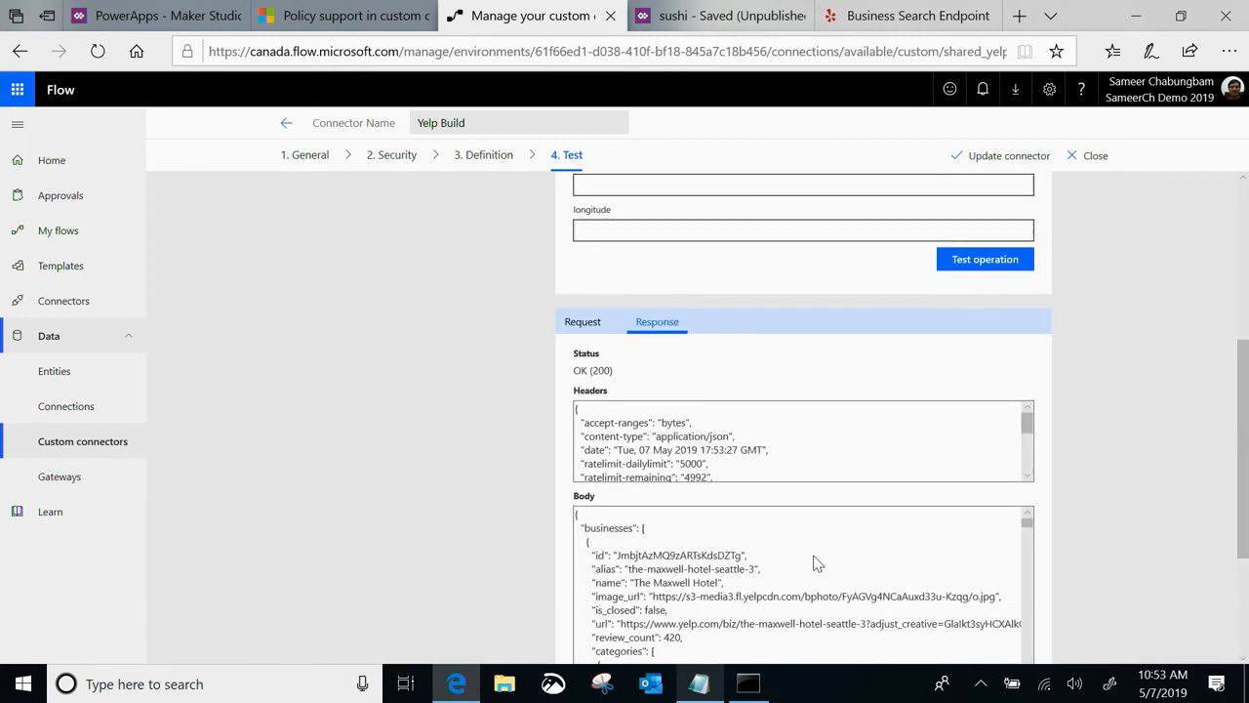
{"action": "scroll", "coordinate": [818, 564], "scroll_direction": "up", "scroll_amount": 2}
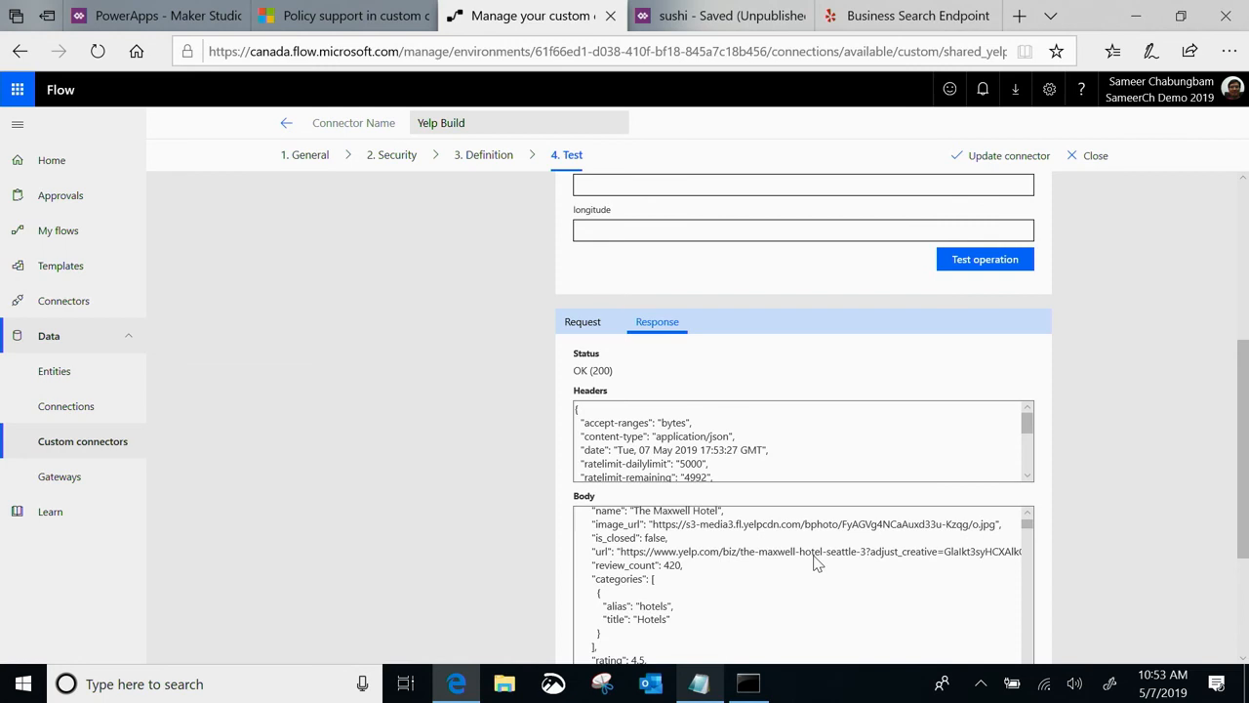
Switch to Command Prompt and run paconn login in the Yelp demo folder
{"action": "left_click", "coordinate": [745, 682]}
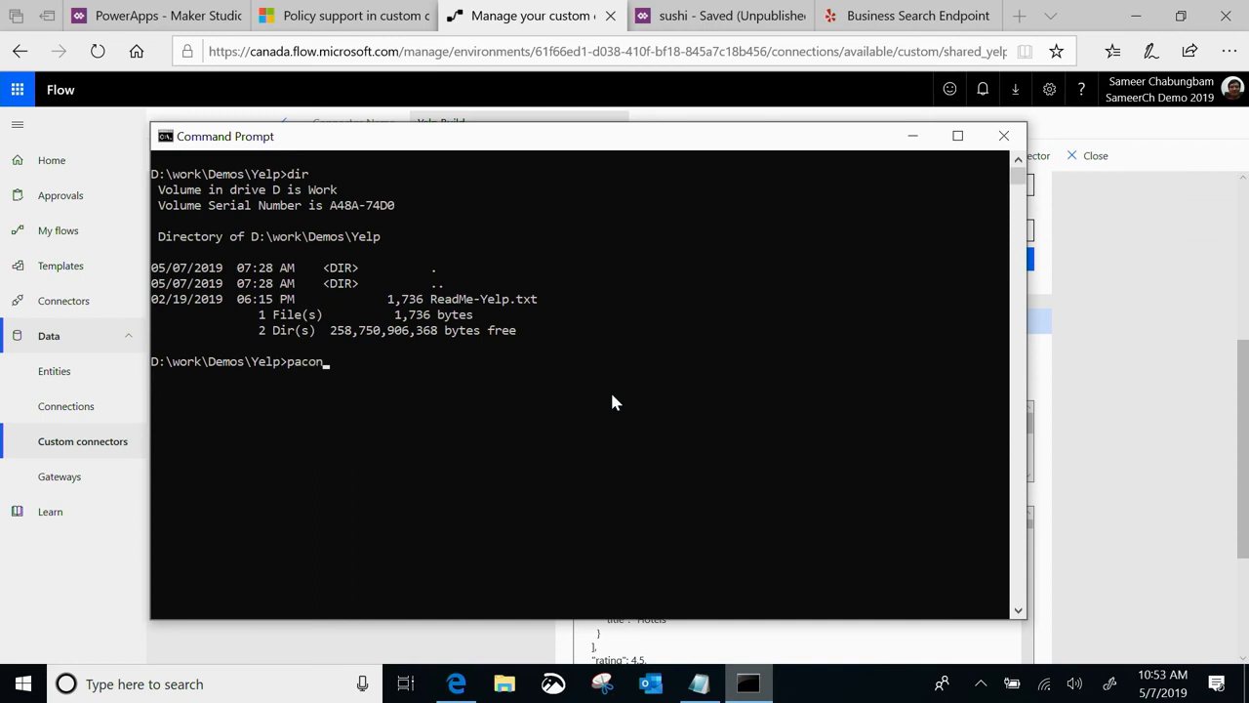
{"action": "type", "text": "gin"}
{"action": "key", "text": "Return"}
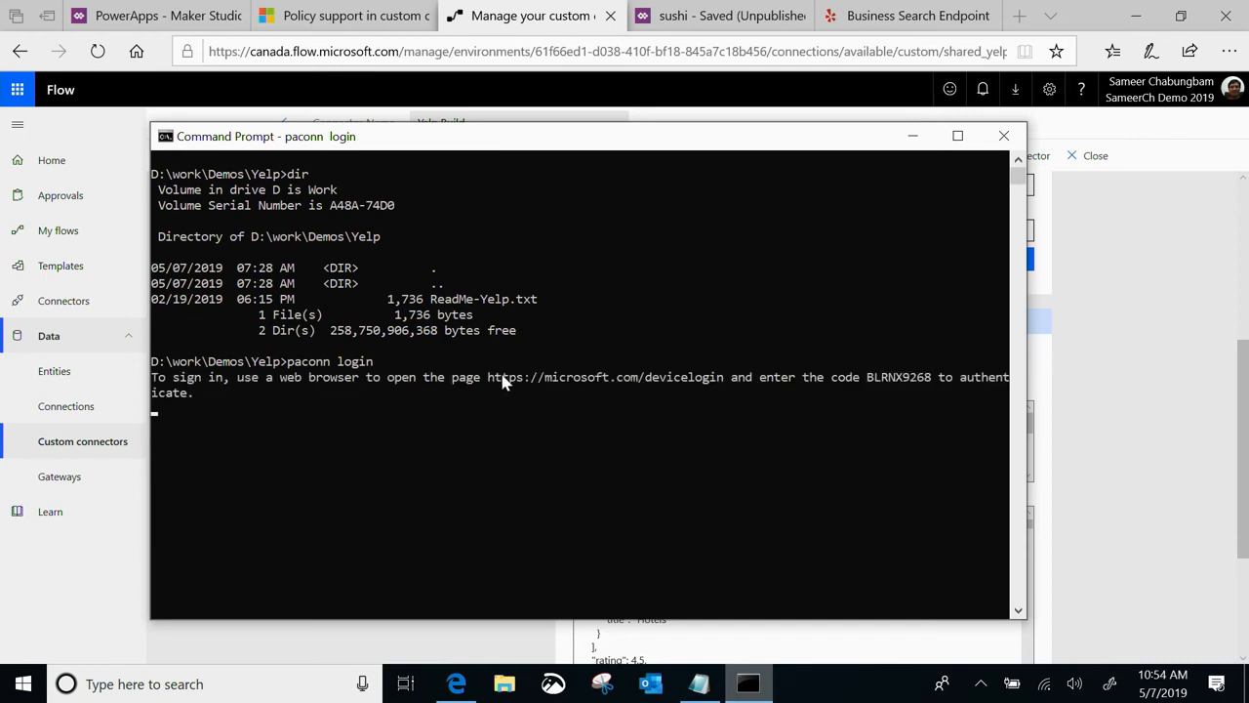
{"action": "left_click_drag", "start_coordinate": [487, 378], "coordinate": [722, 382]}
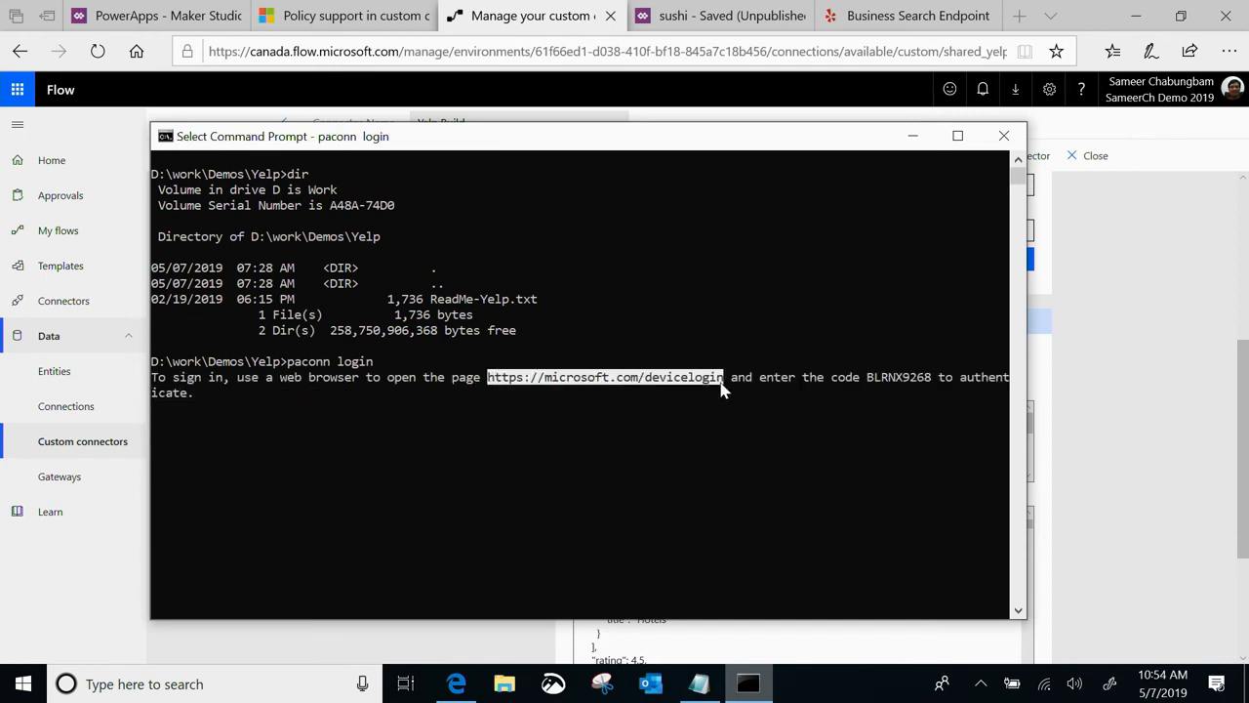
{"action": "key", "text": "ctrl+c"}
{"action": "left_click", "coordinate": [1019, 15]}
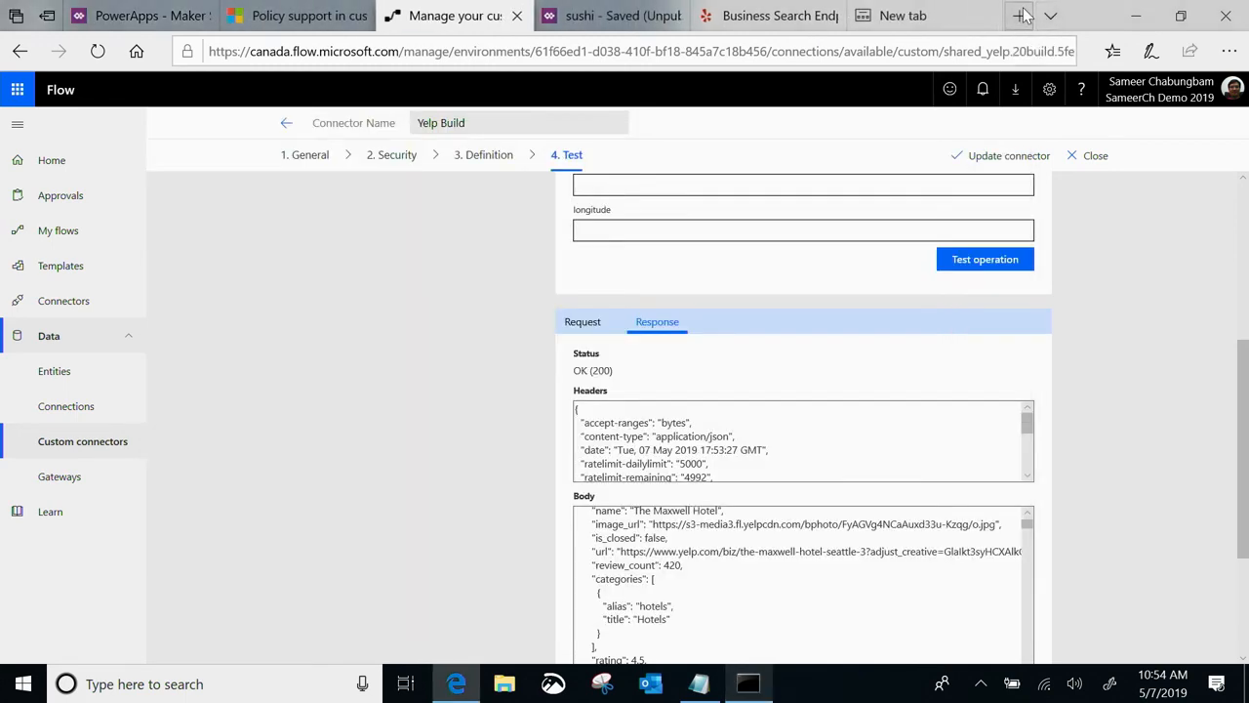
{"action": "key", "text": "ctrl+v"}
{"action": "key", "text": "Return"}
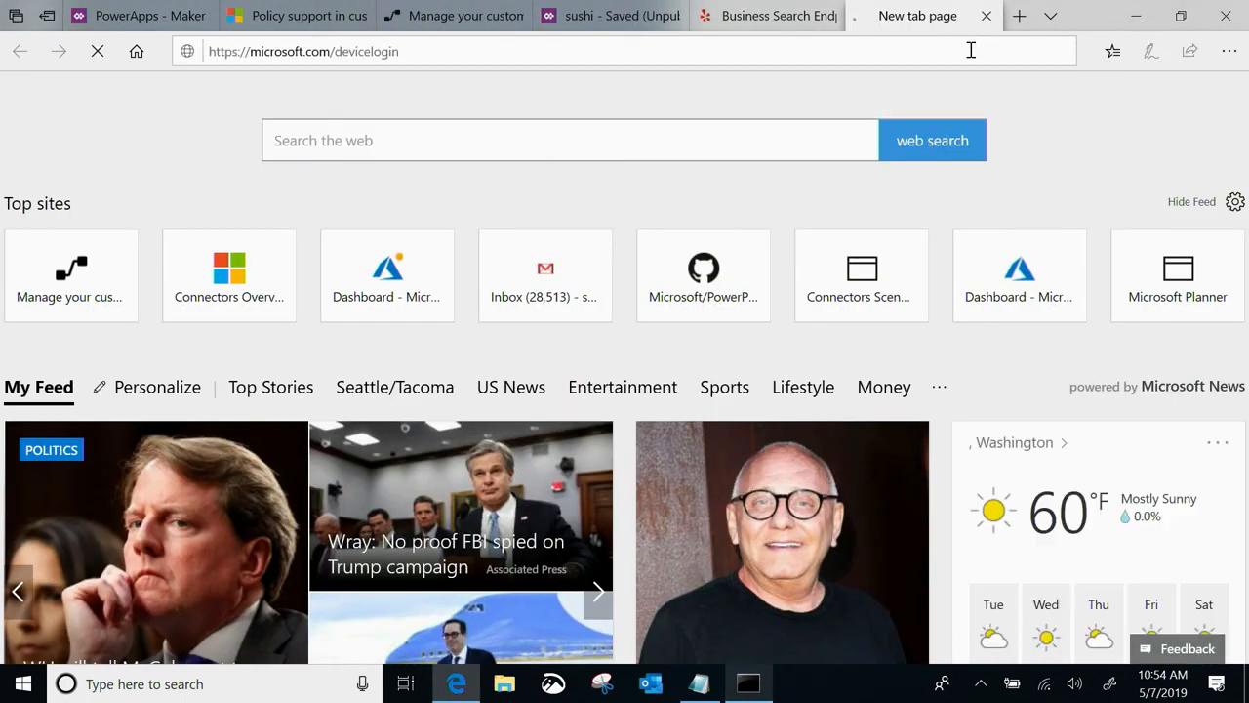
Copy the device code from Command Prompt, paste it into the Microsoft sign-in page's Code field, and submit it
{"action": "key", "text": "alt+Tab"}
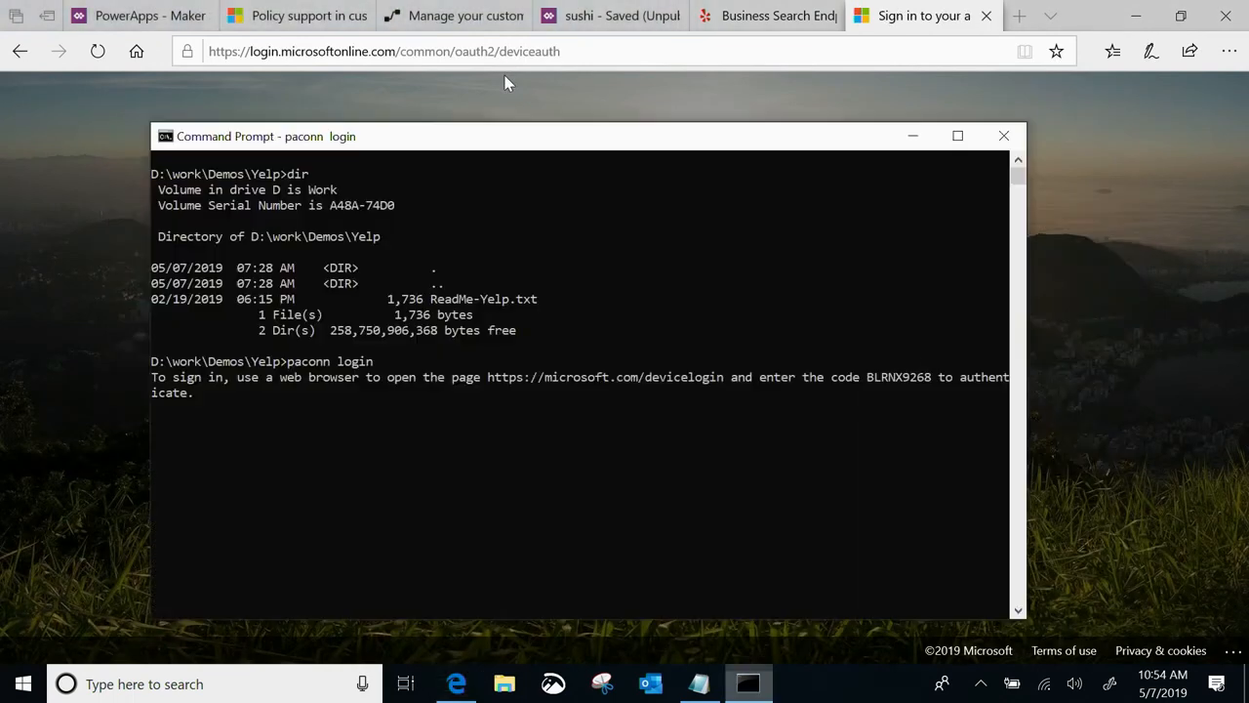
{"action": "left_click_drag", "start_coordinate": [867, 378], "coordinate": [928, 381]}
{"action": "key", "text": "ctrl+c"}
{"action": "left_click", "coordinate": [763, 90]}
{"action": "left_click", "coordinate": [474, 385]}
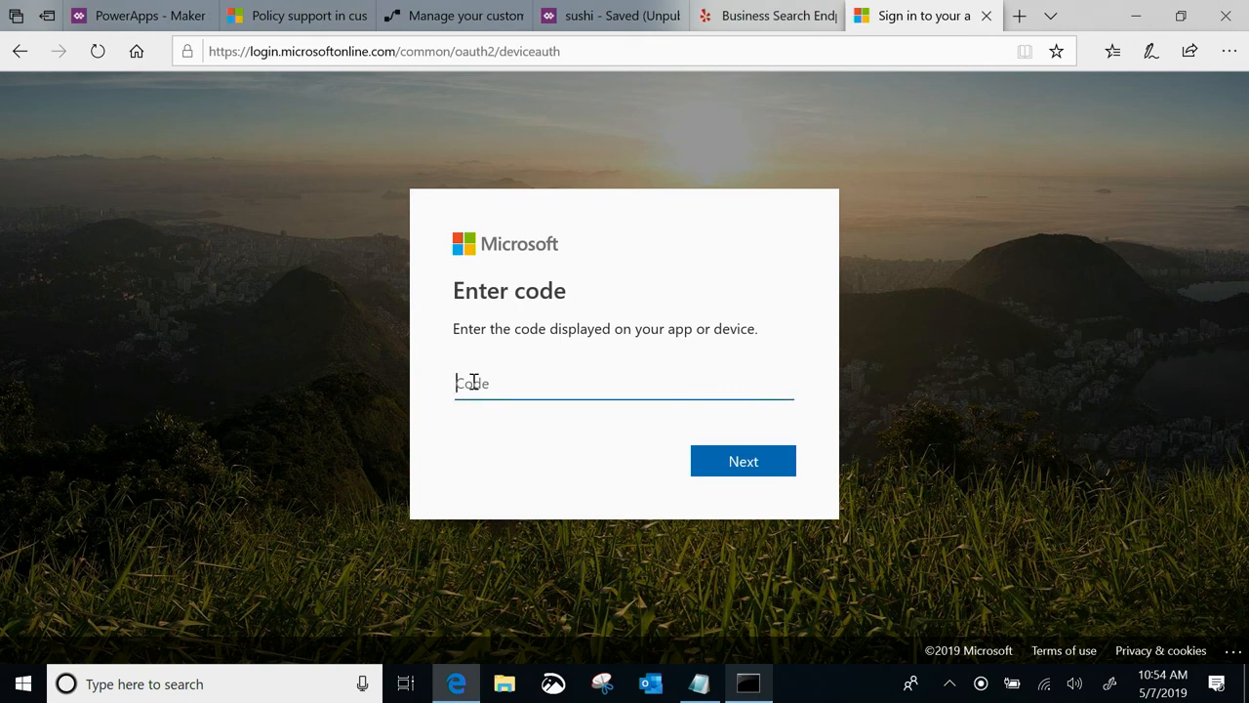
{"action": "key", "text": "ctrl+v"}
{"action": "left_click", "coordinate": [732, 464]}
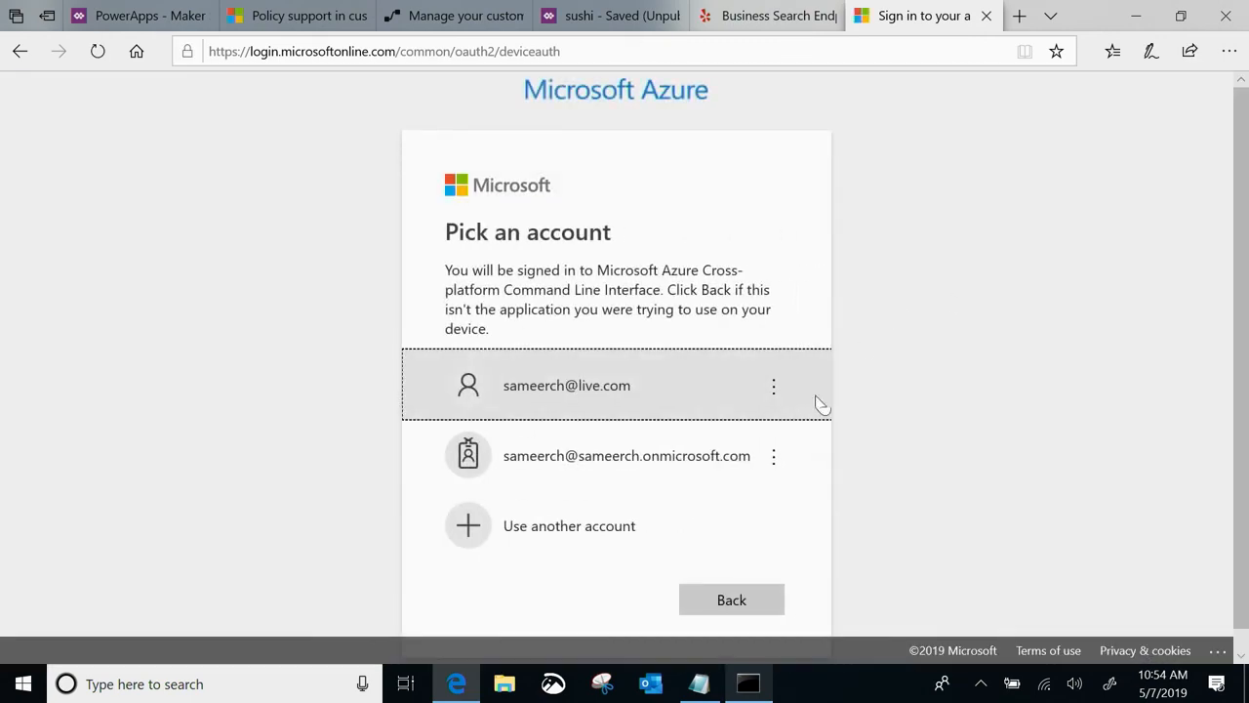
Choose to use another account, edit the suggested address into the Microsoft work account e-mail, and complete the sign-in
{"action": "left_click", "coordinate": [619, 543]}
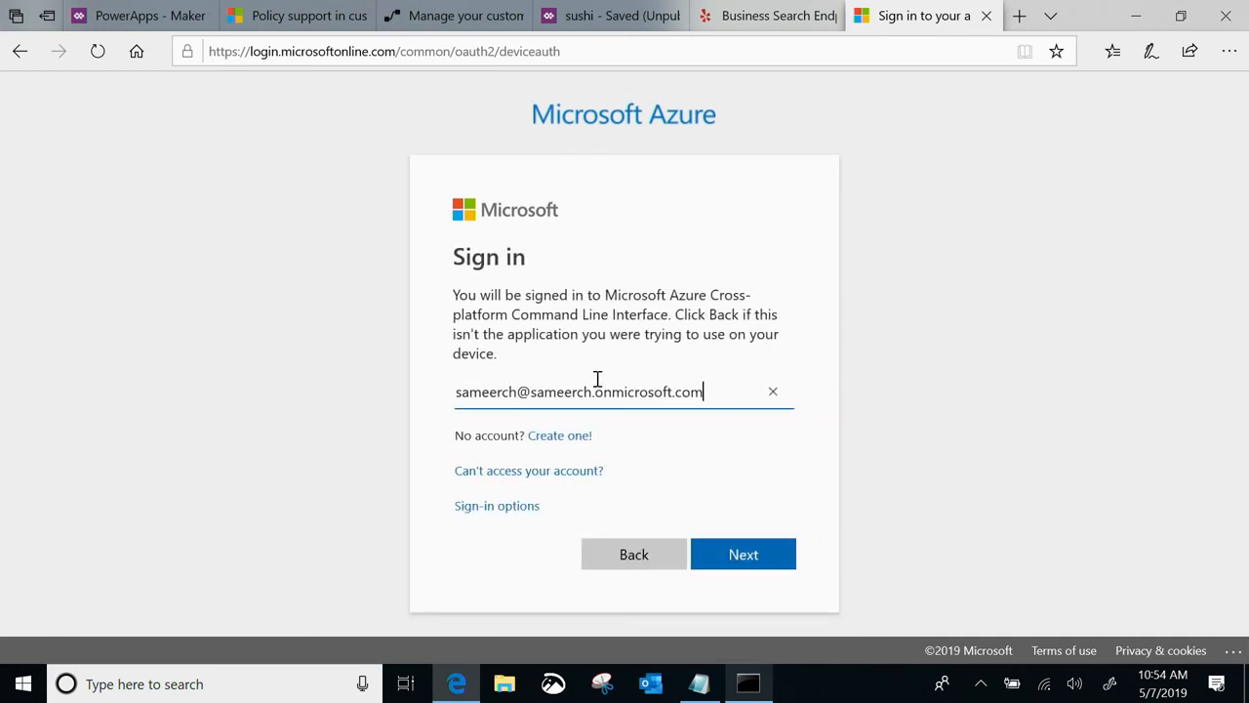
{"action": "left_click_drag", "start_coordinate": [537, 392], "coordinate": [614, 397]}
{"action": "key", "text": "BackSpace"}
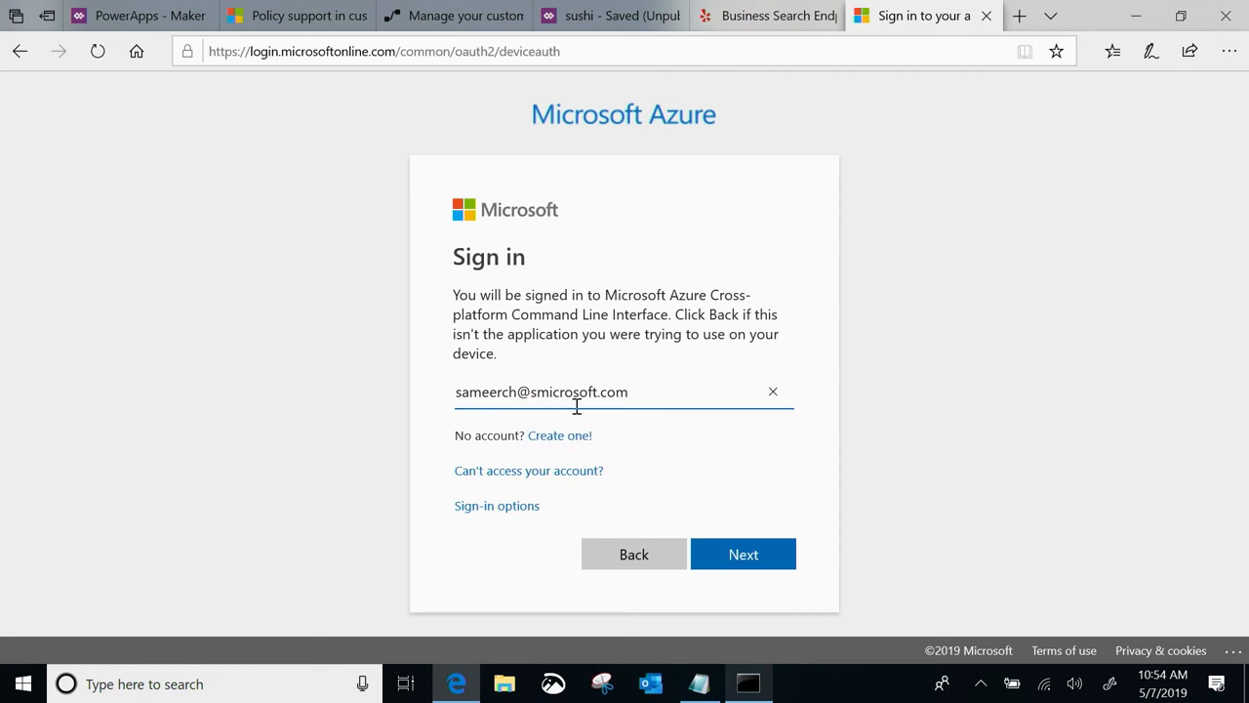
{"action": "key", "text": "BackSpace"}
{"action": "left_click", "coordinate": [761, 556]}
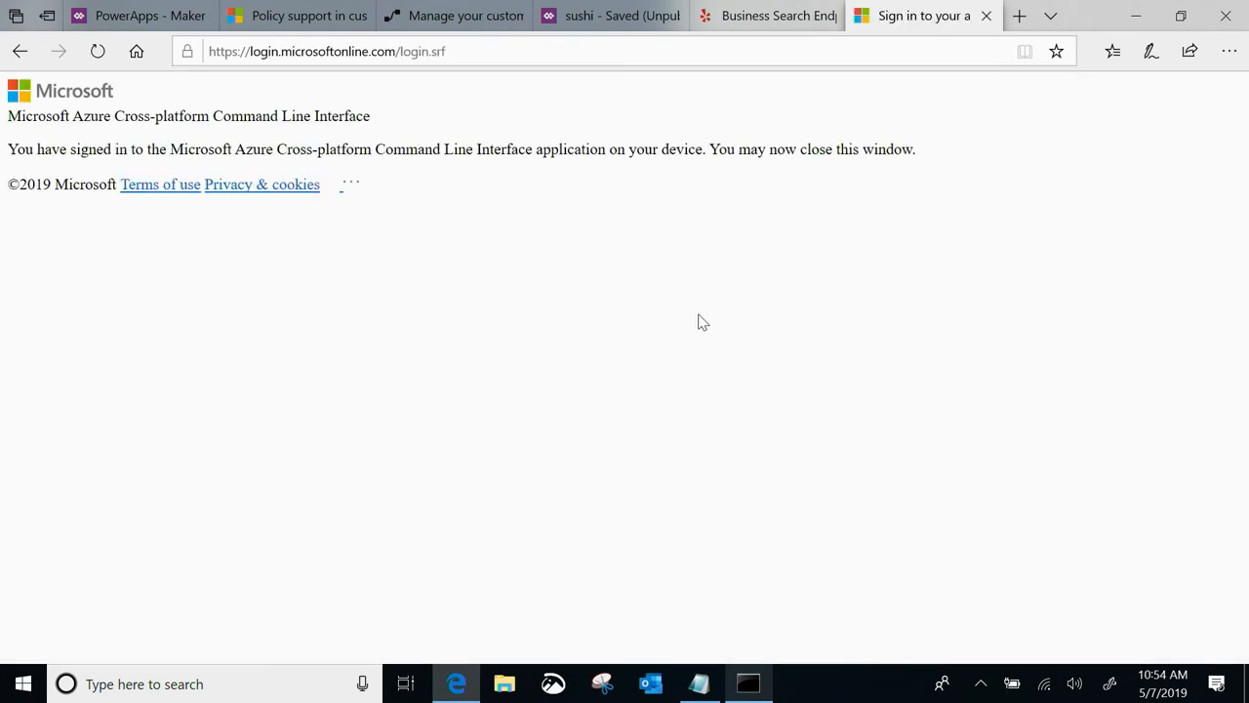
Return to Command Prompt and run paconn download
{"action": "key", "text": "alt+Tab"}
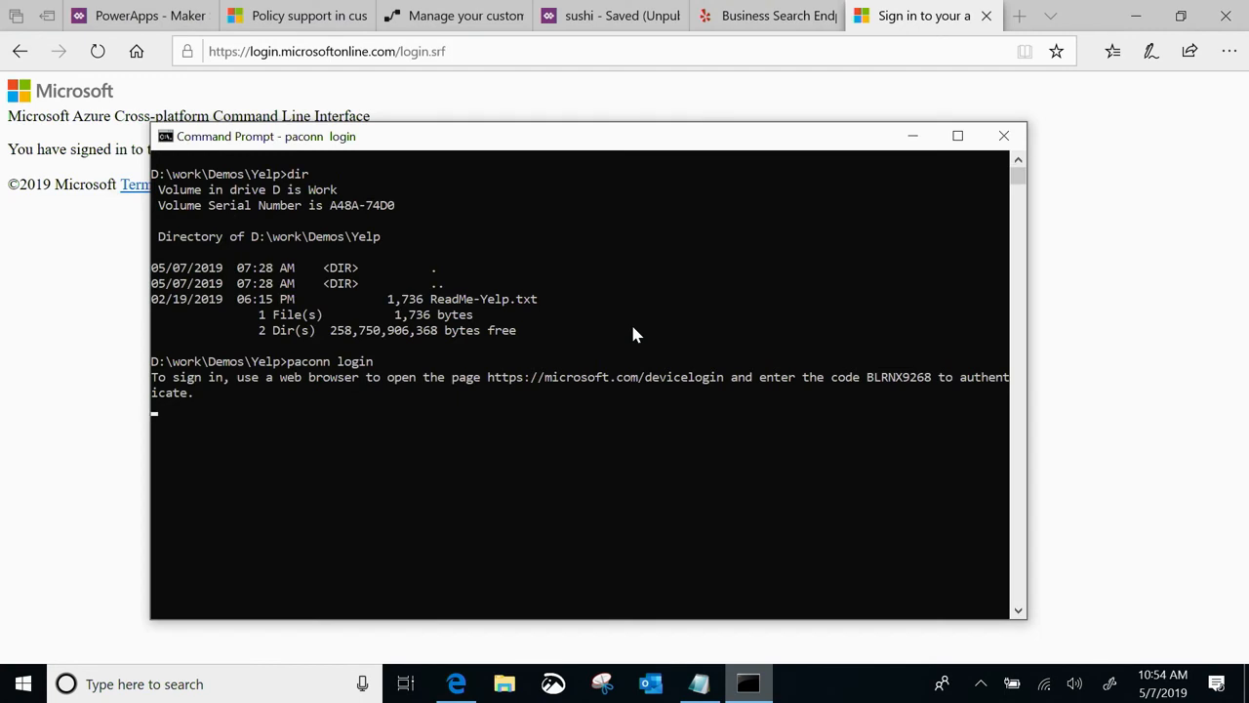
{"action": "key", "text": "Return"}
{"action": "key", "text": "Return"}
{"action": "left_click", "coordinate": [470, 487]}
{"action": "type", "text": "paconn"}
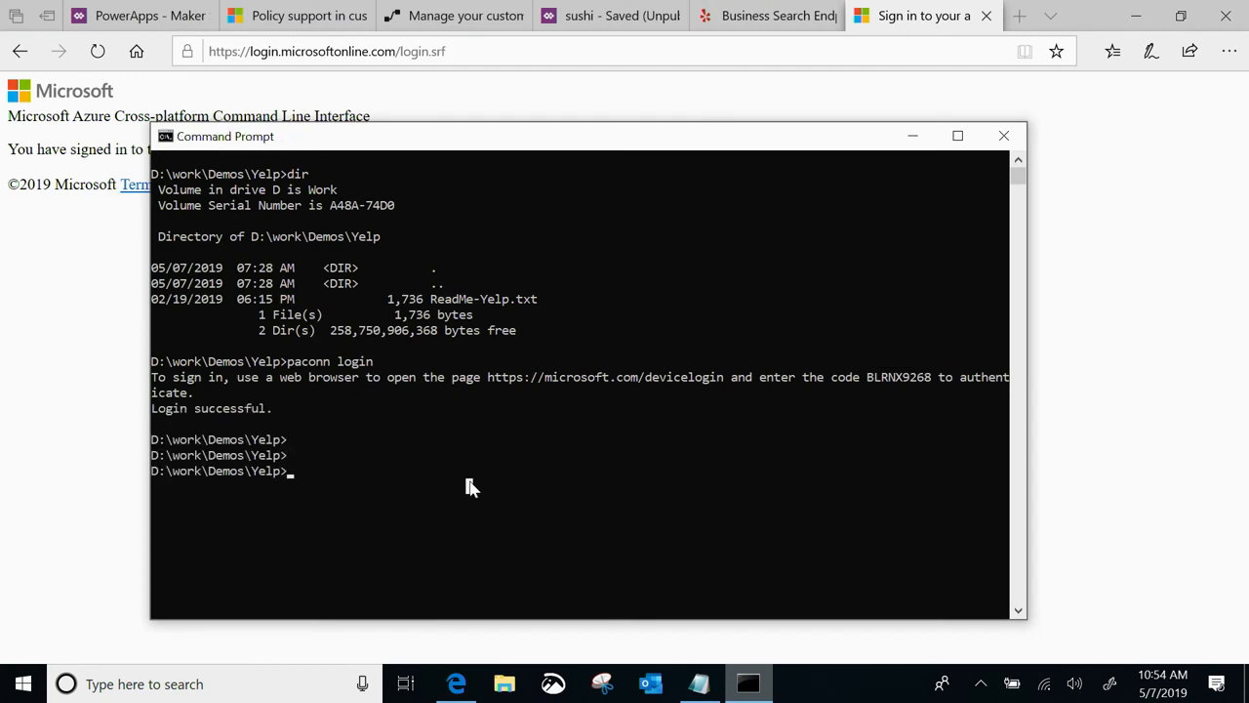
{"action": "type", "text": " download"}
{"action": "key", "text": "Return"}
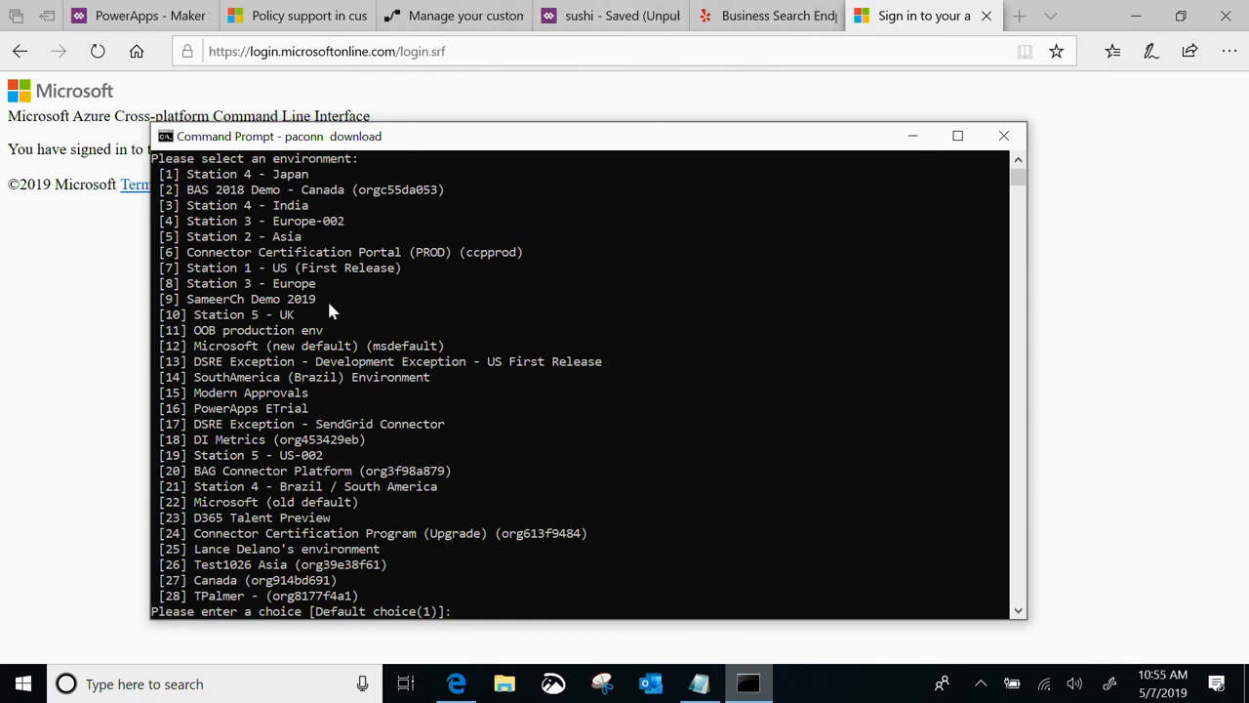
Pick environment 9 and connector 1, Yelp Build, to download the connector's files
{"action": "type", "text": "9"}
{"action": "key", "text": "Return"}
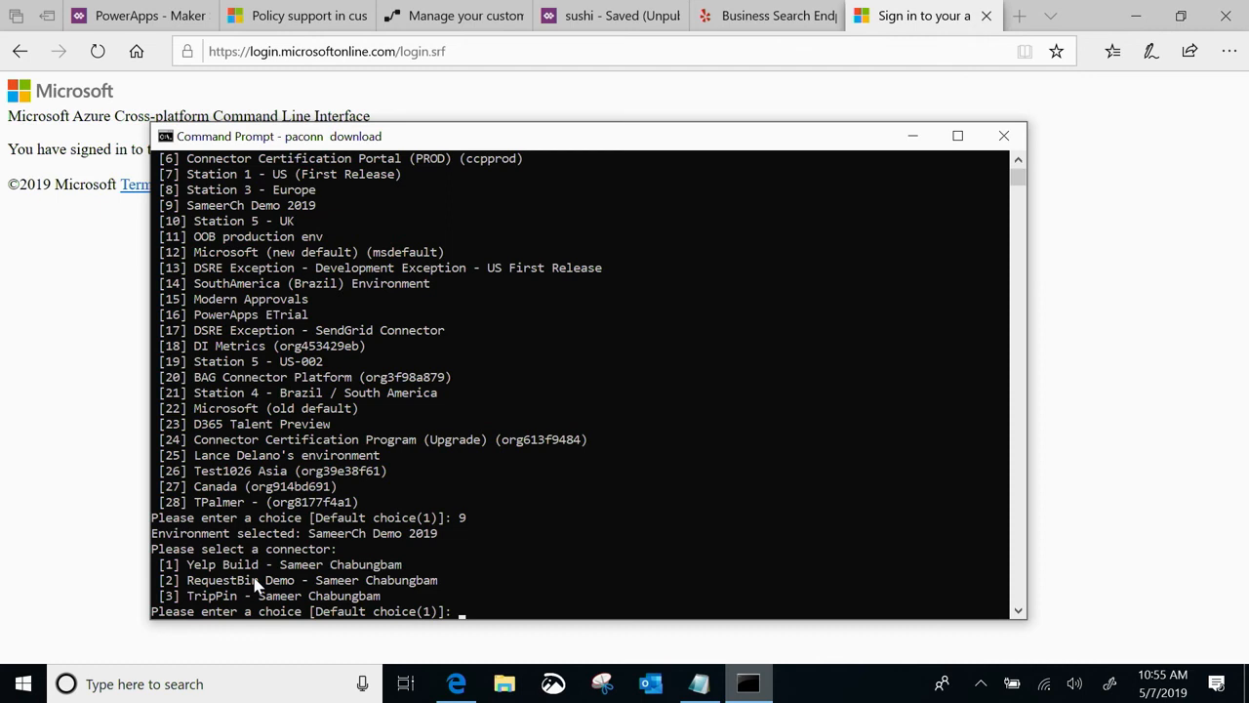
{"action": "scroll", "coordinate": [255, 583], "scroll_direction": "down", "scroll_amount": 2}
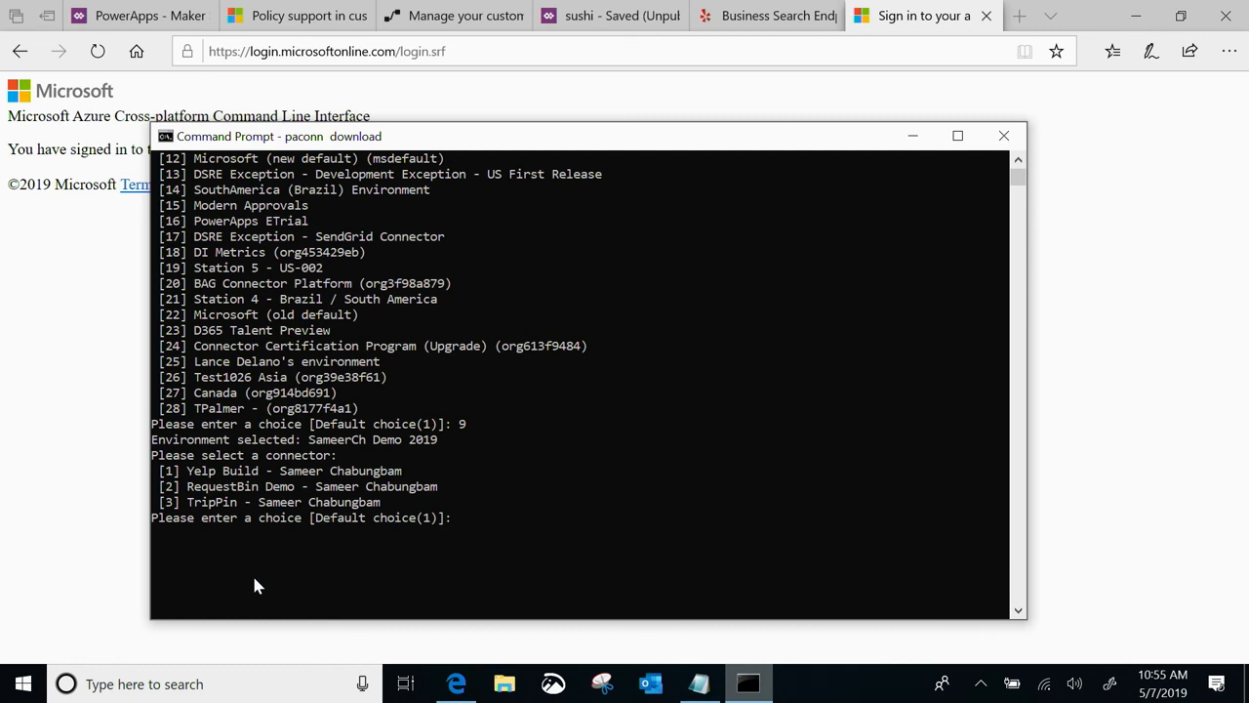
{"action": "type", "text": "1"}
{"action": "key", "text": "Return"}
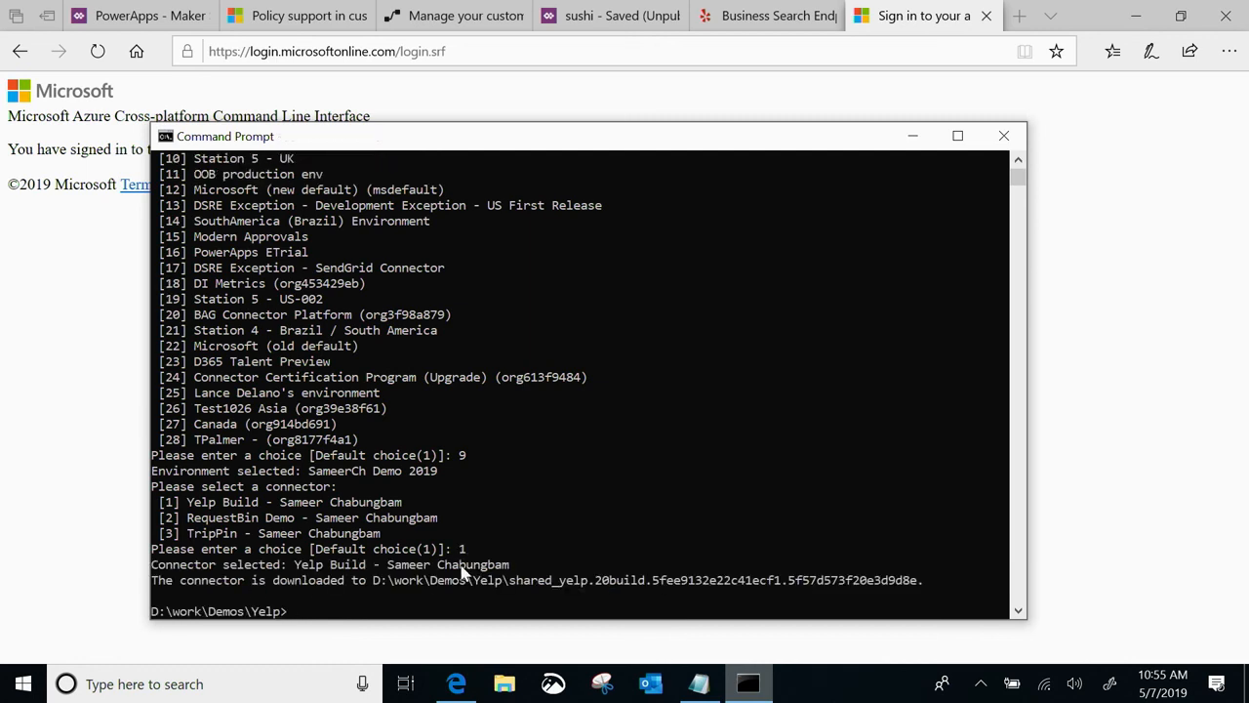
List the Yelp folder, change into the downloaded shared_yelp connector folder, and list its files
{"action": "type", "text": "dir"}
{"action": "key", "text": "Return"}
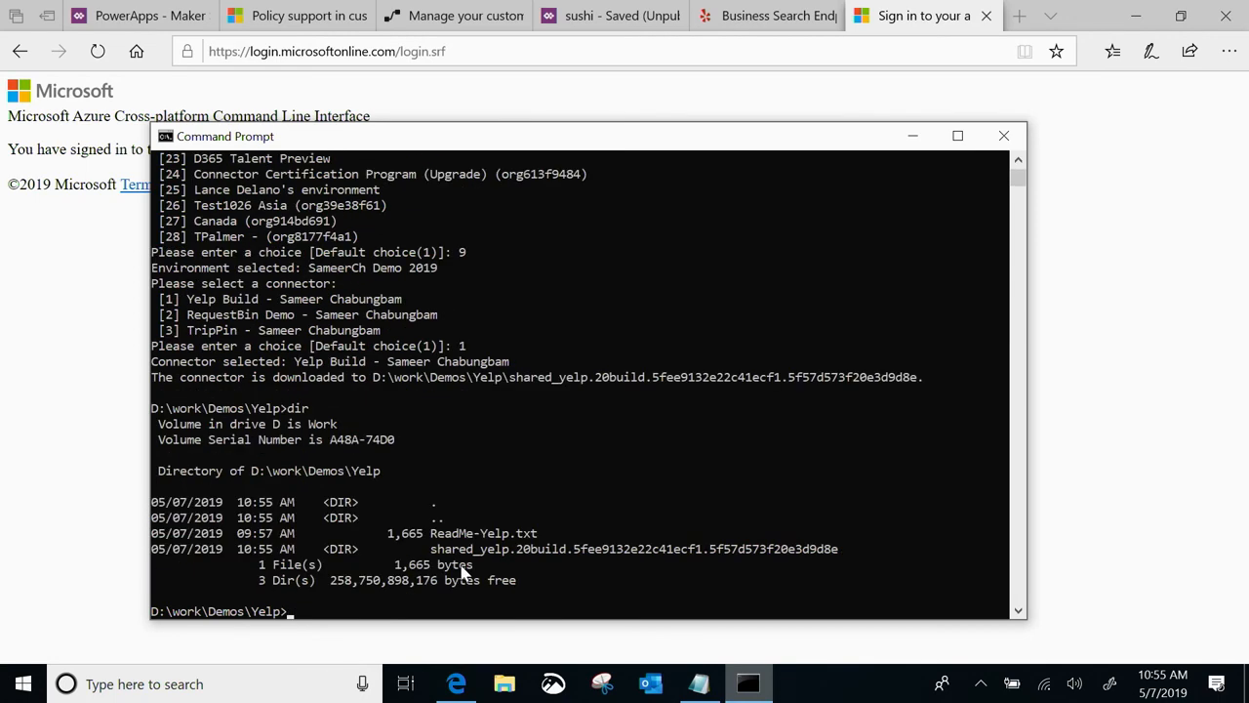
{"action": "type", "text": "cd sh"}
{"action": "key", "text": "Tab"}
{"action": "key", "text": "Return"}
{"action": "type", "text": "dir"}
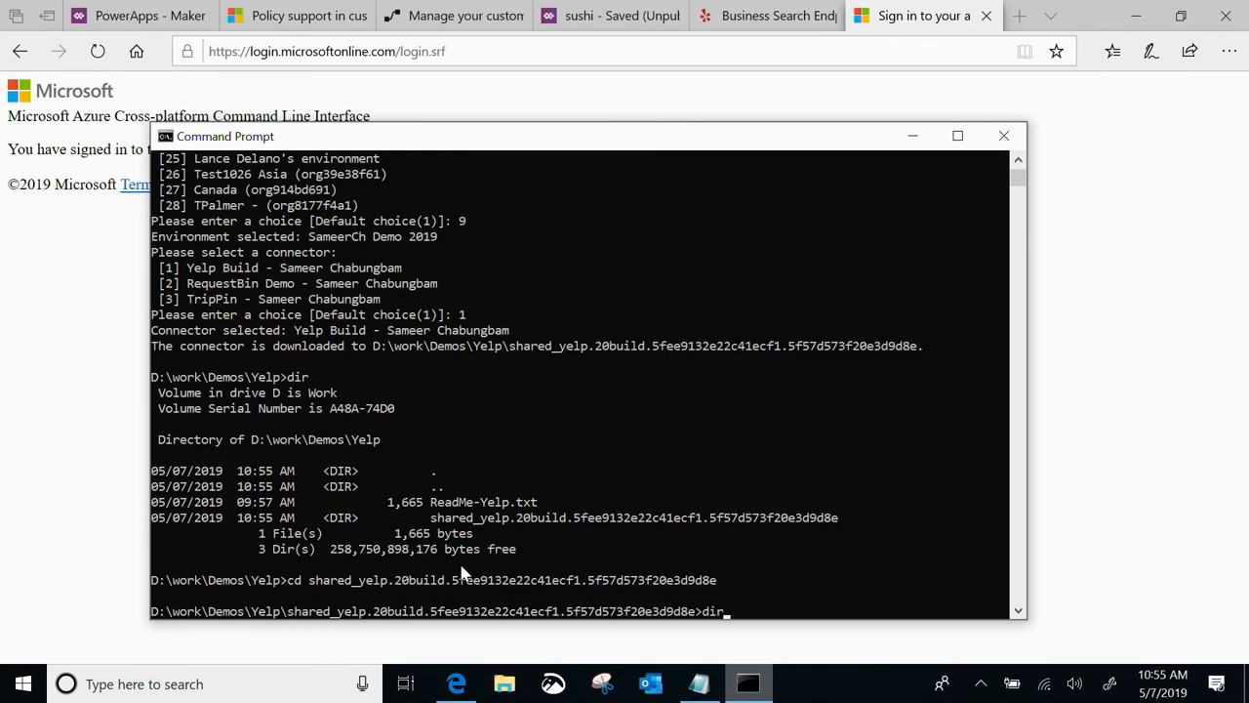
{"action": "key", "text": "Return"}
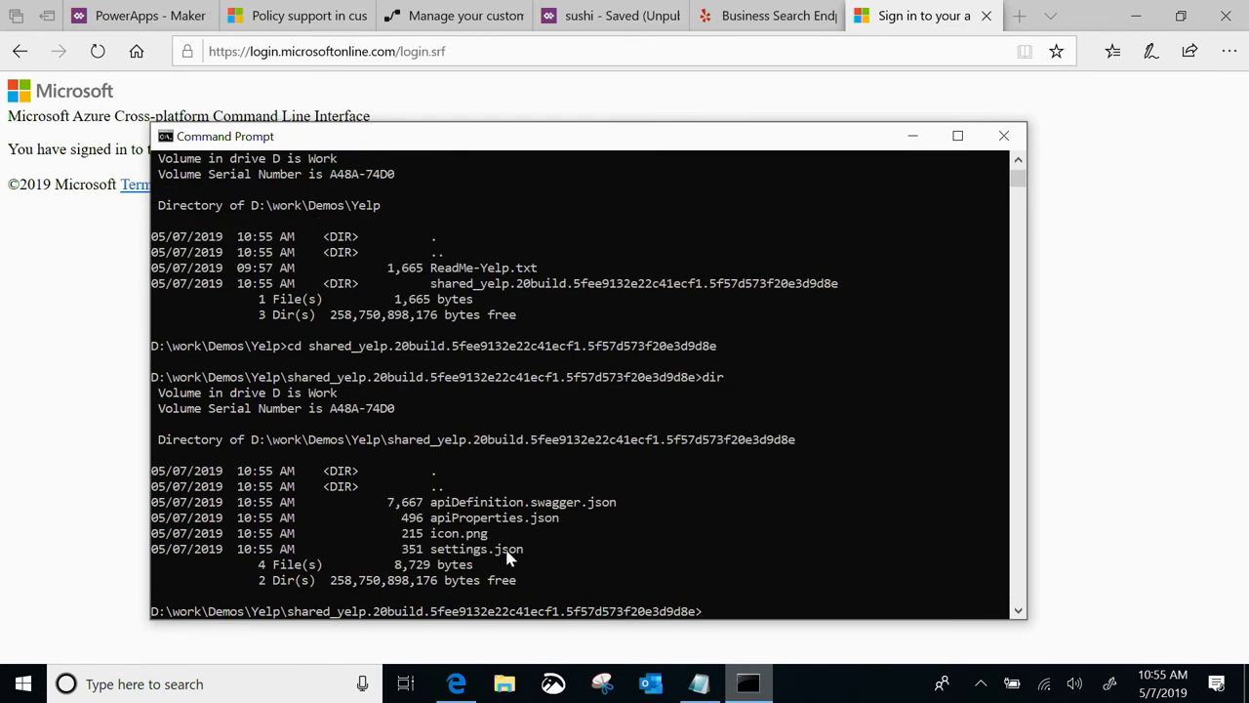
Open the downloaded connector folder in Visual Studio Code with the command code
{"action": "type", "text": "code "}
{"action": "type", "text": "."}
{"action": "key", "text": "Return"}
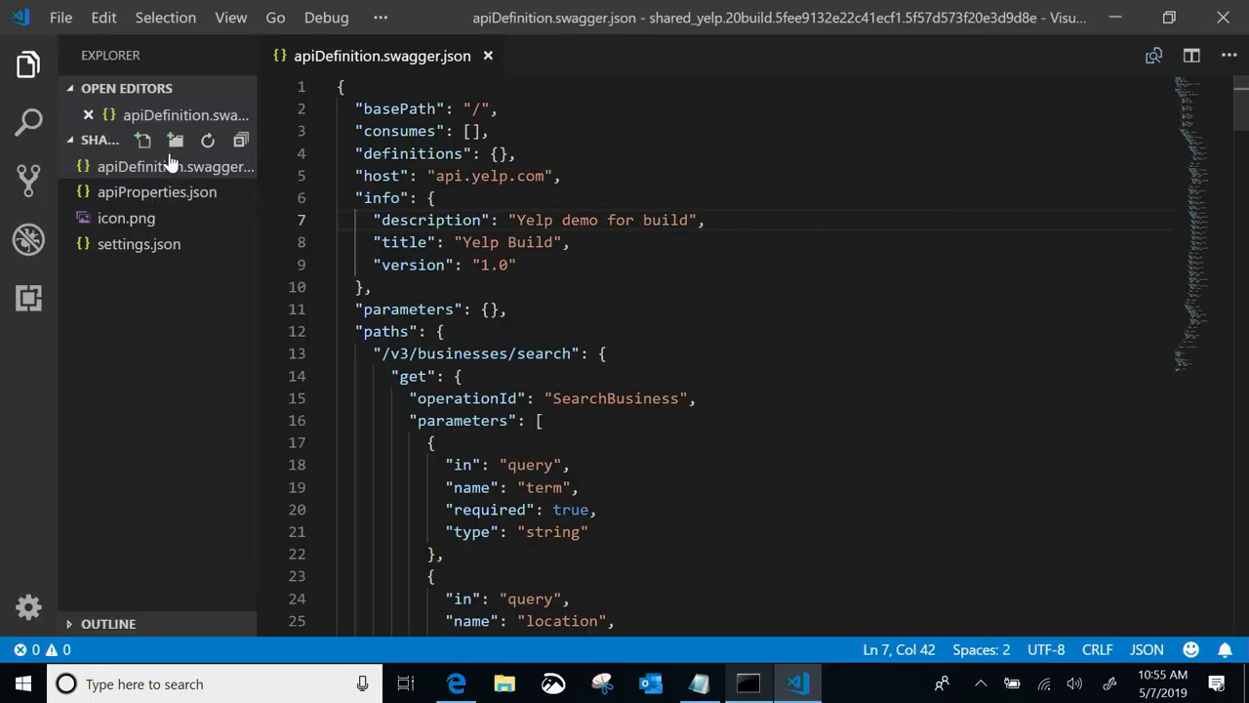
Examine the api_key parameter in apiProperties.json, and look through icon.png, settings.json and apiDefinition.swagger.json
{"action": "left_click", "coordinate": [181, 191]}
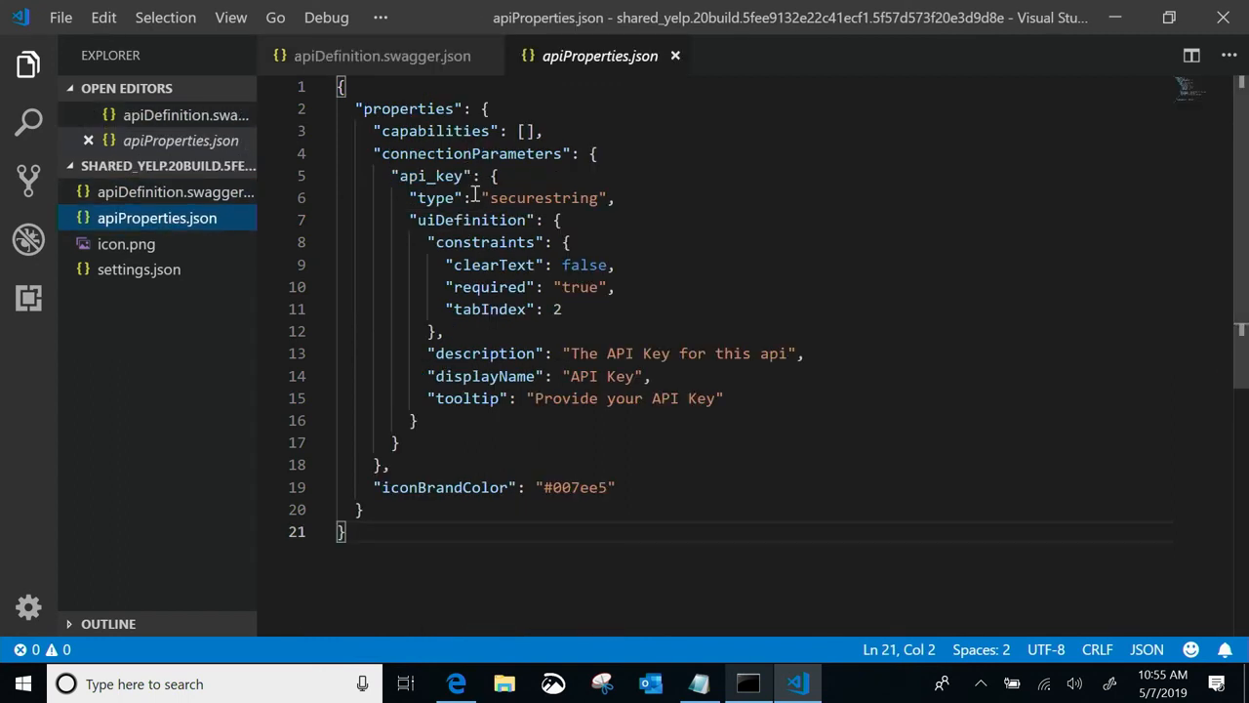
{"action": "left_click", "coordinate": [398, 177]}
{"action": "left_click_drag", "start_coordinate": [398, 177], "coordinate": [464, 177]}
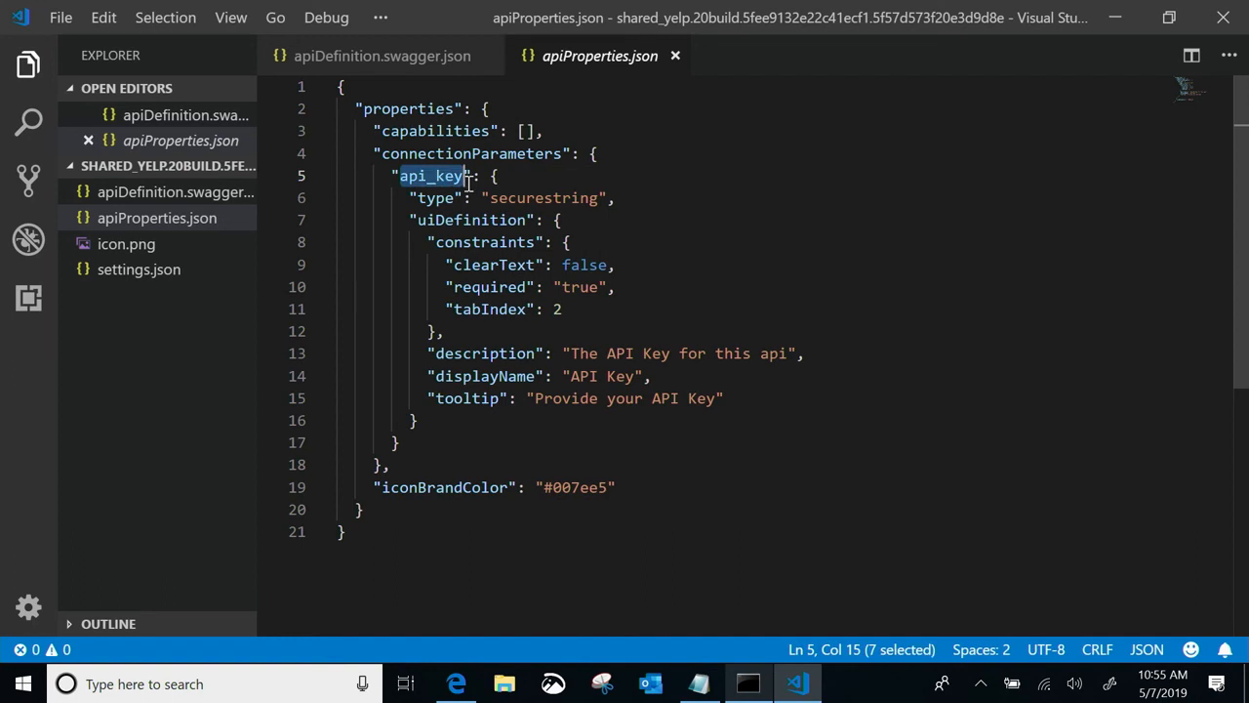
{"action": "left_click", "coordinate": [573, 216]}
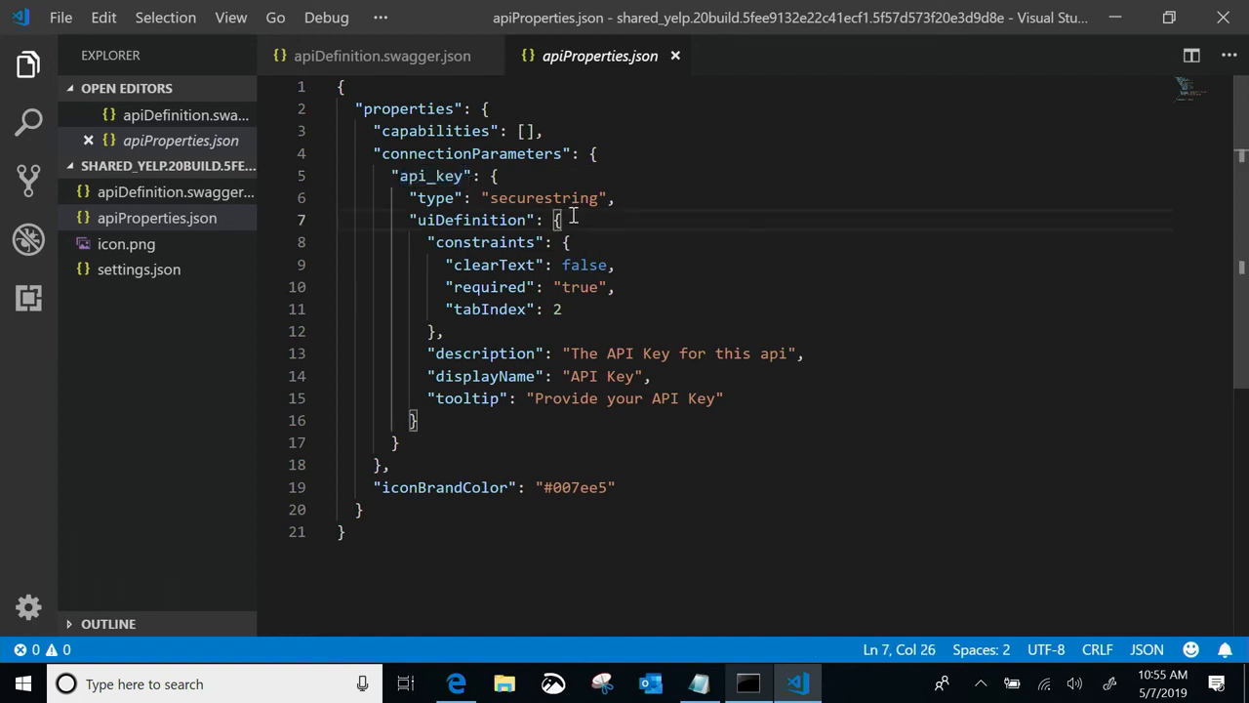
{"action": "left_click", "coordinate": [146, 246]}
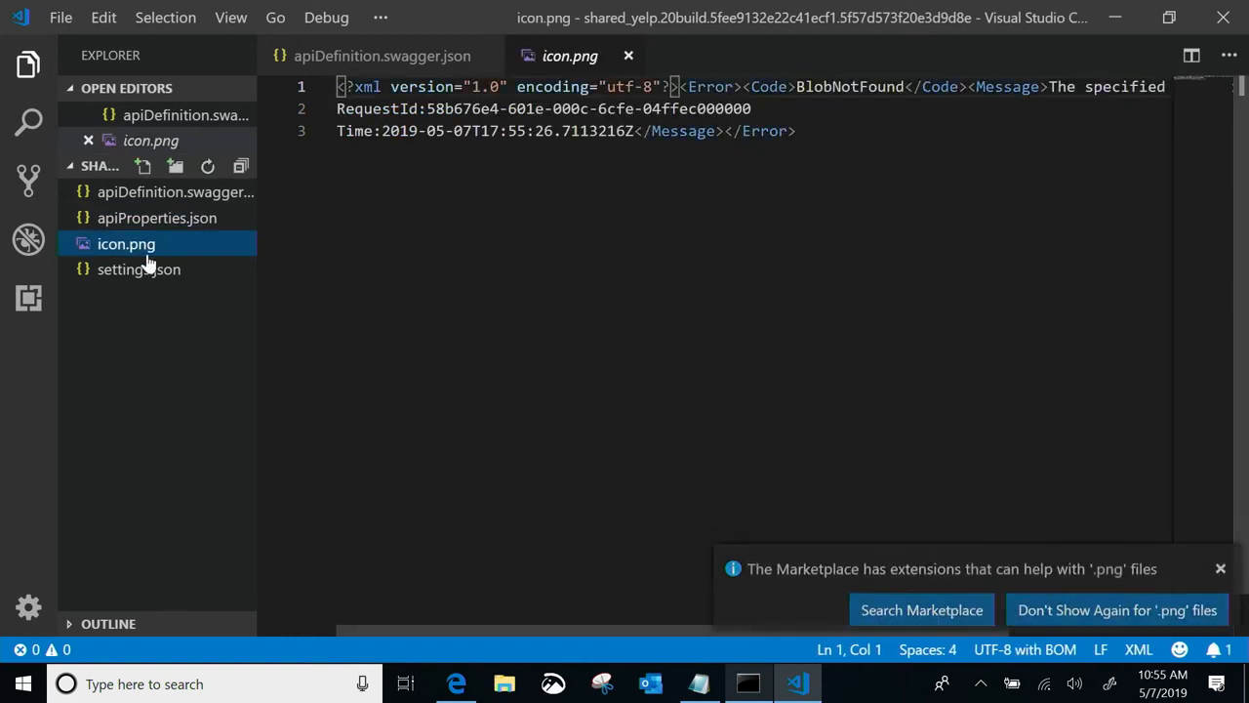
{"action": "left_click", "coordinate": [144, 270]}
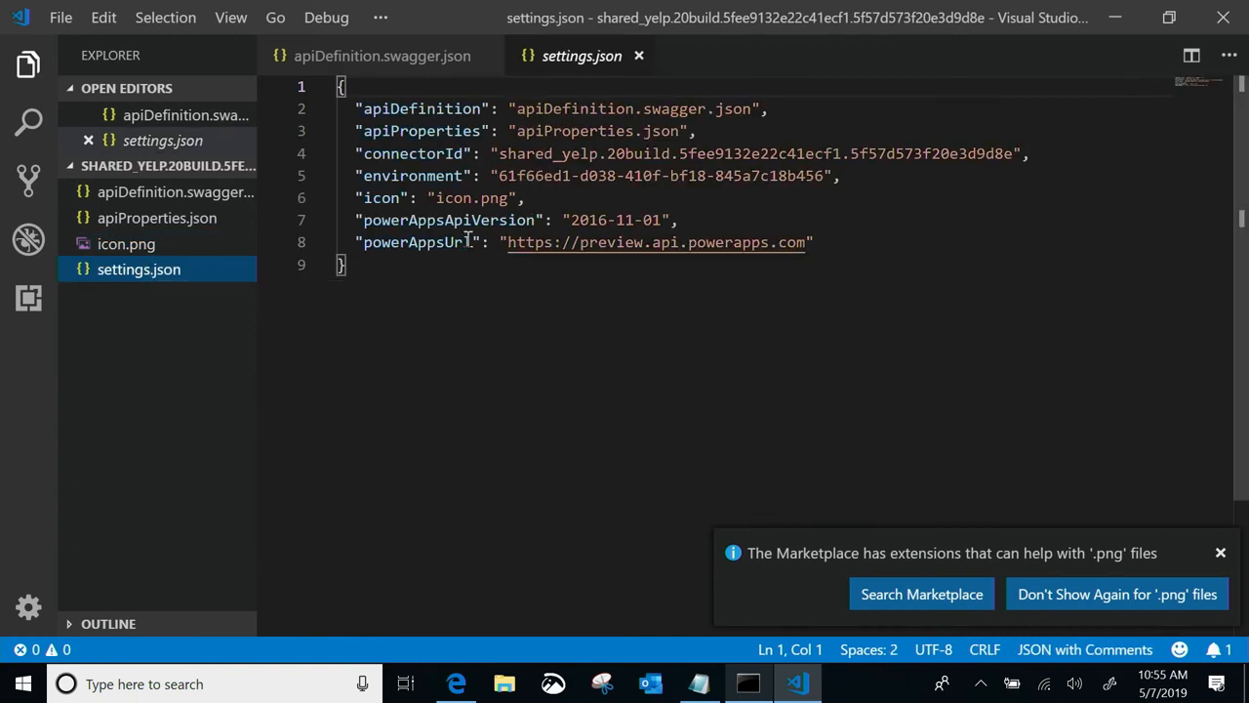
{"action": "left_click", "coordinate": [171, 218]}
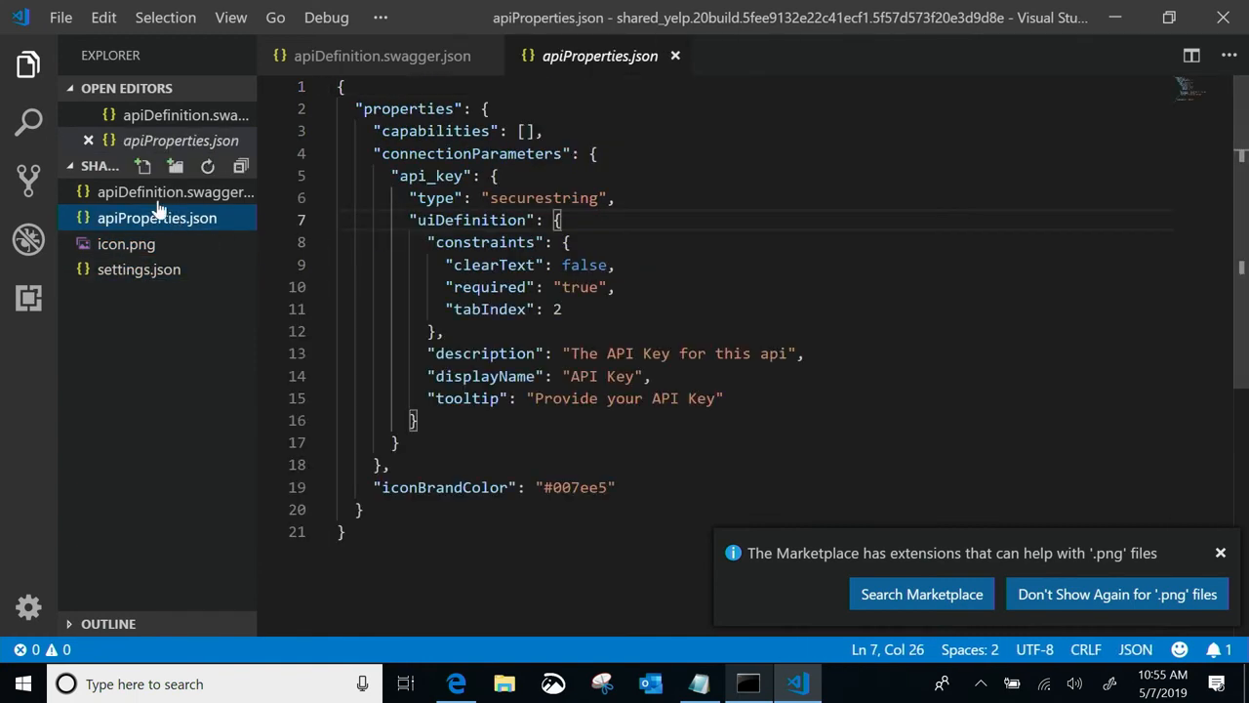
{"action": "left_click", "coordinate": [161, 194]}
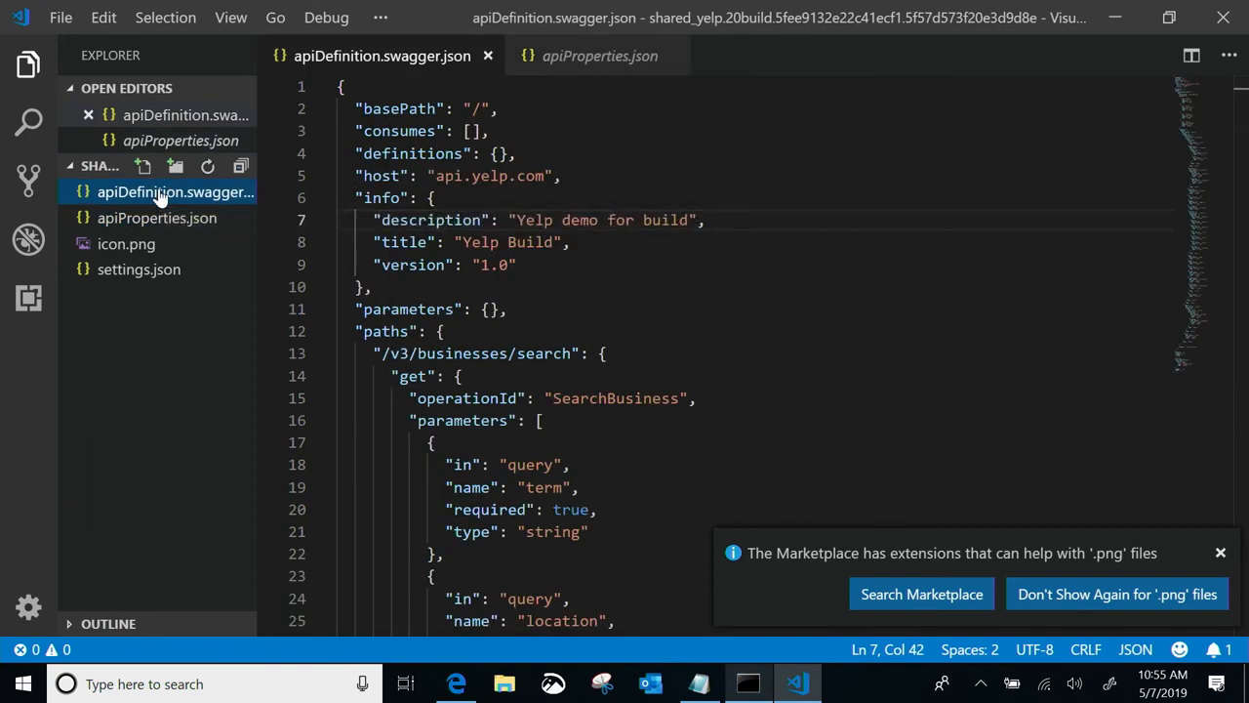